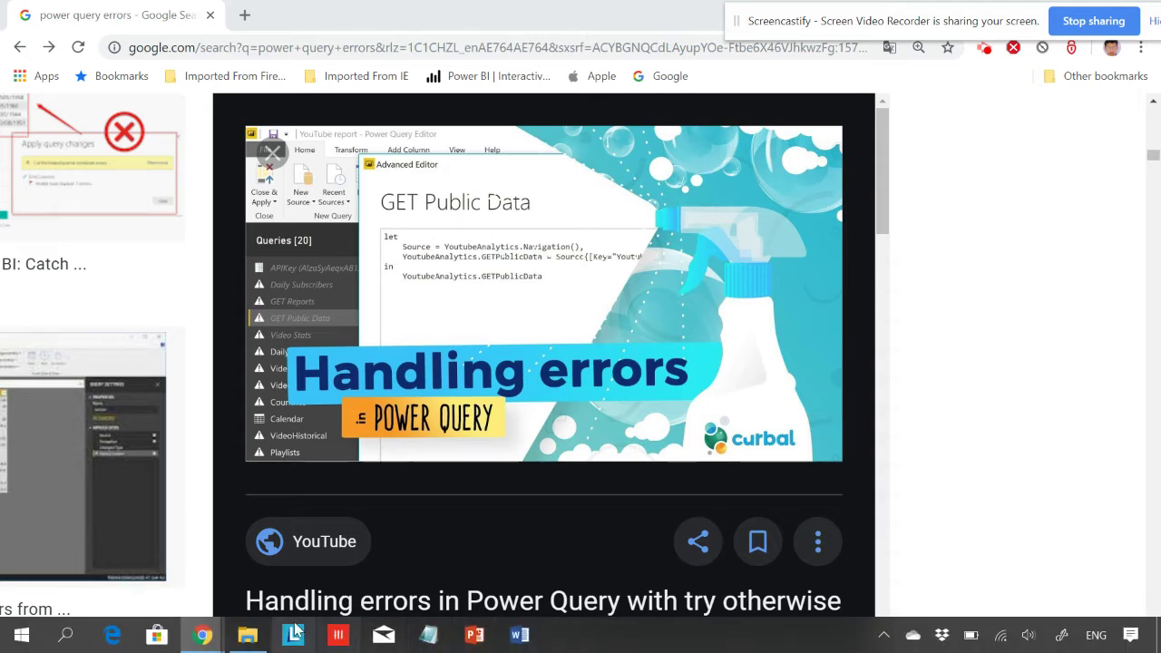
# - Switch to the PQ Pivot folder in File Explorer and preview the Alpha Proposal 1 workbook's columns through Total
pyautogui.click(247, 634)
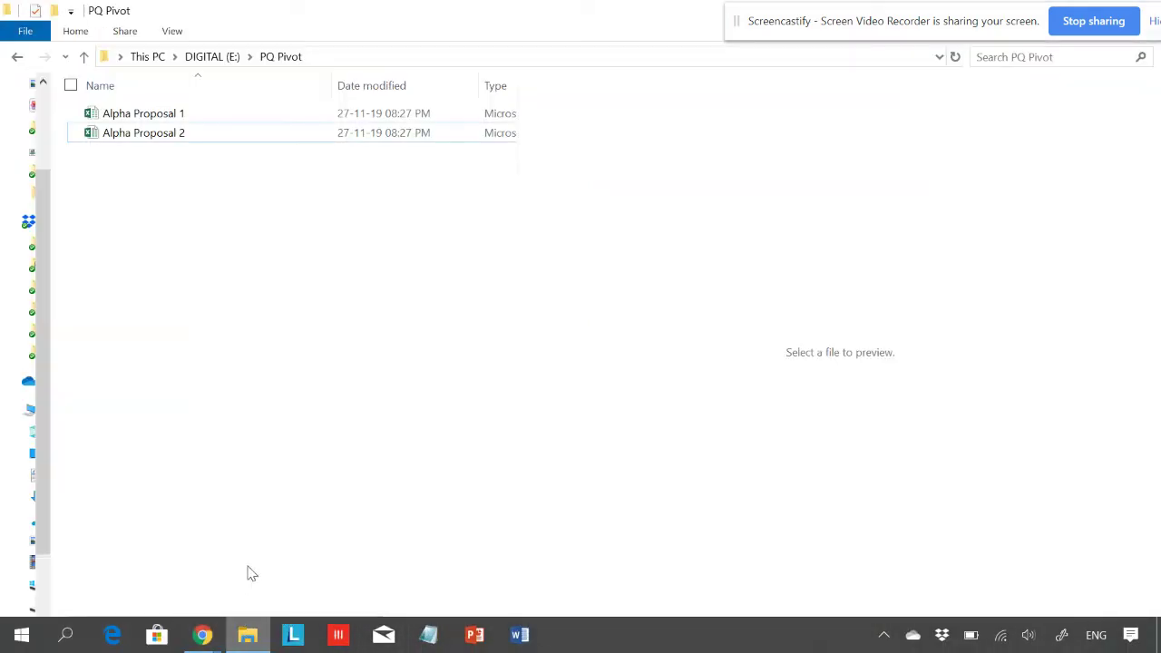
pyautogui.click(145, 116)
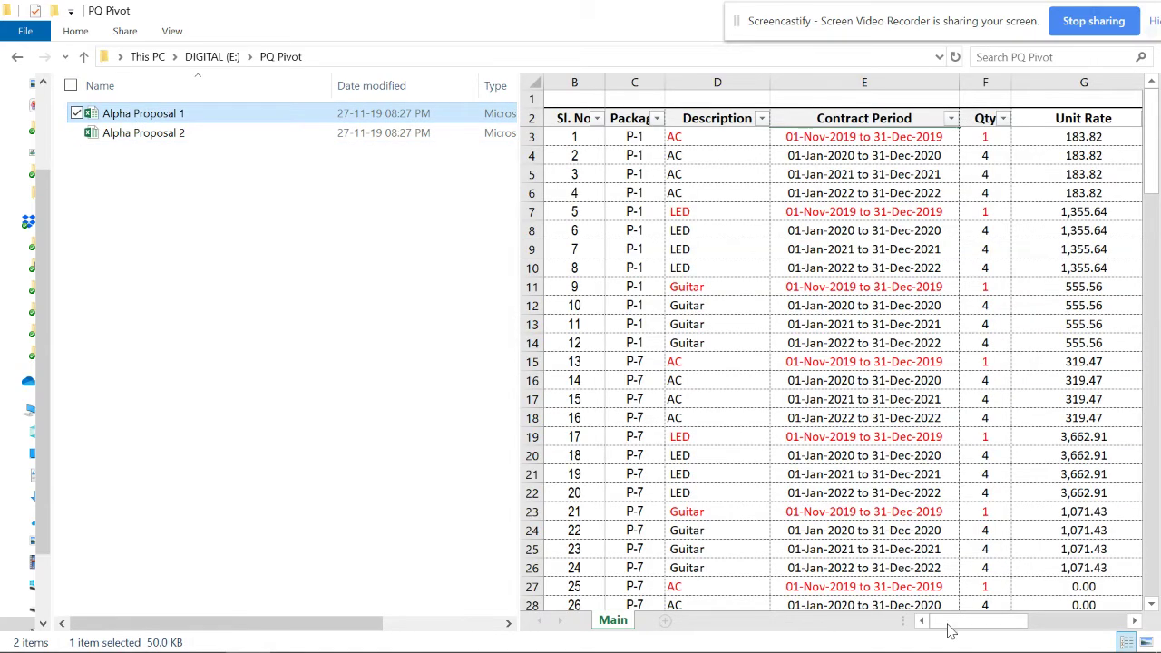
pyautogui.moveTo(947, 625); pyautogui.dragTo(1039, 624)
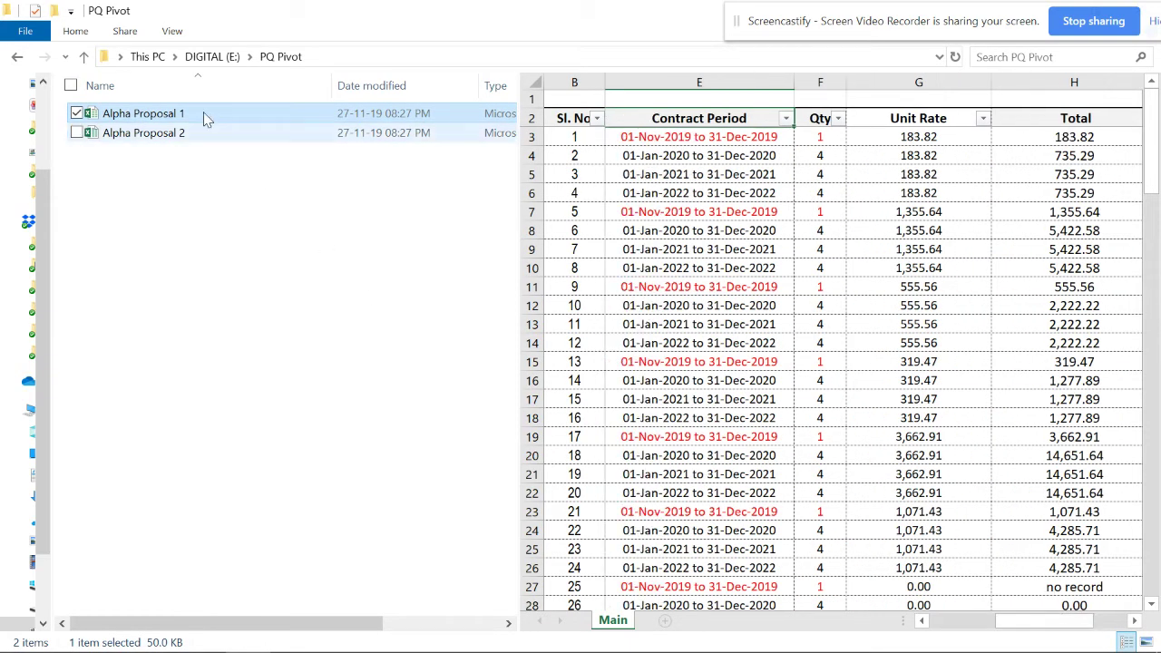
# - Preview Alpha Proposal 2 and examine its Total column for inconsistent, non-numeric and error entries
pyautogui.click(179, 134)
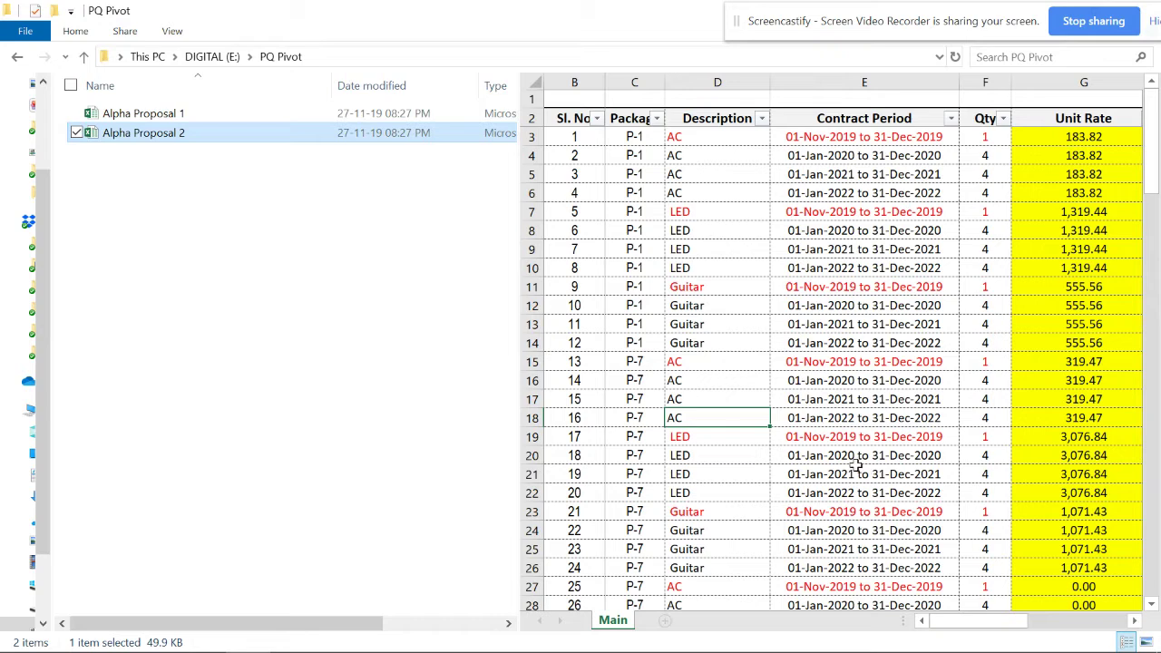
pyautogui.moveTo(1007, 627); pyautogui.dragTo(1065, 626)
pyautogui.scroll(-11, 962, 310)
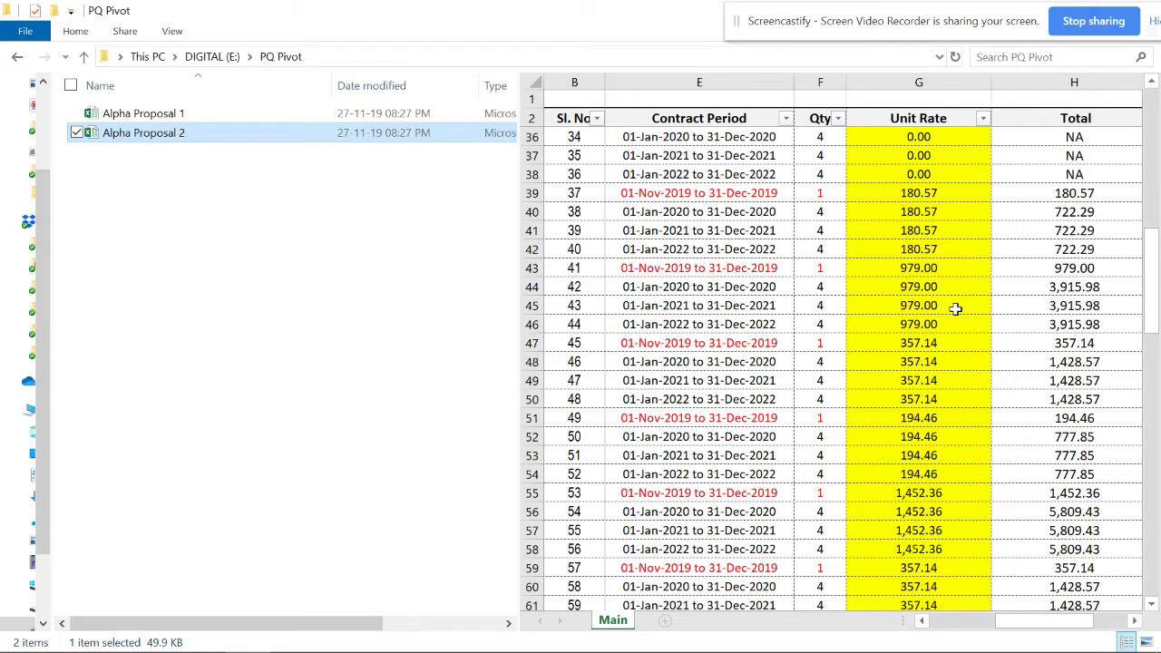
pyautogui.moveTo(1010, 626); pyautogui.dragTo(1043, 627)
pyautogui.scroll(3, 917, 324)
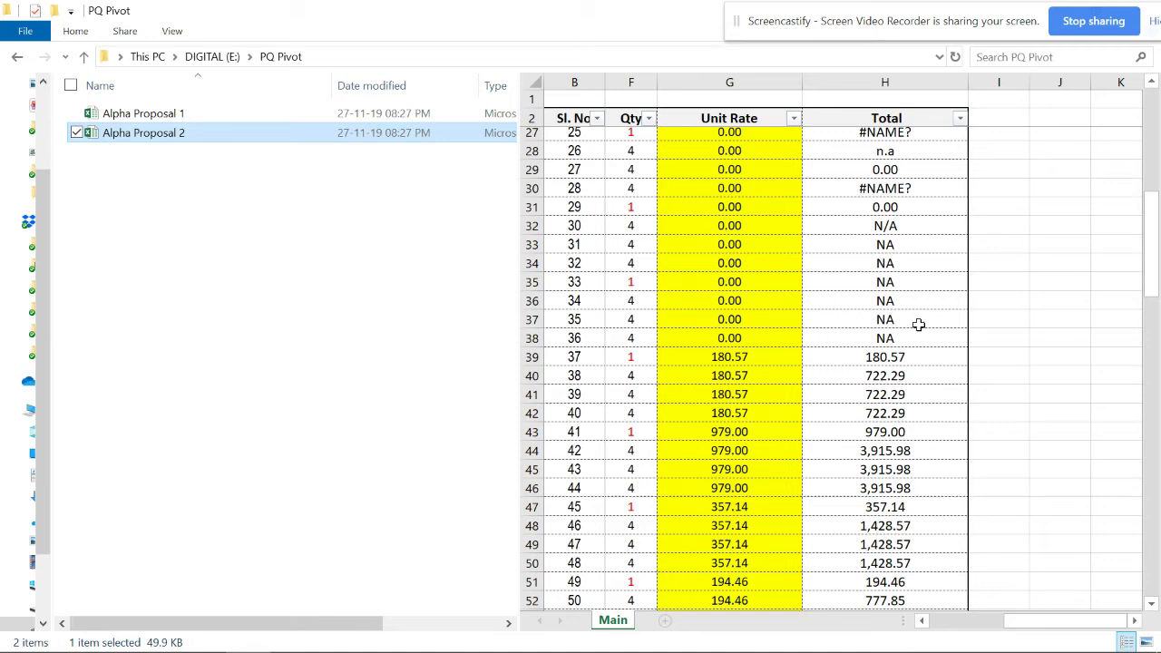
pyautogui.click(886, 157)
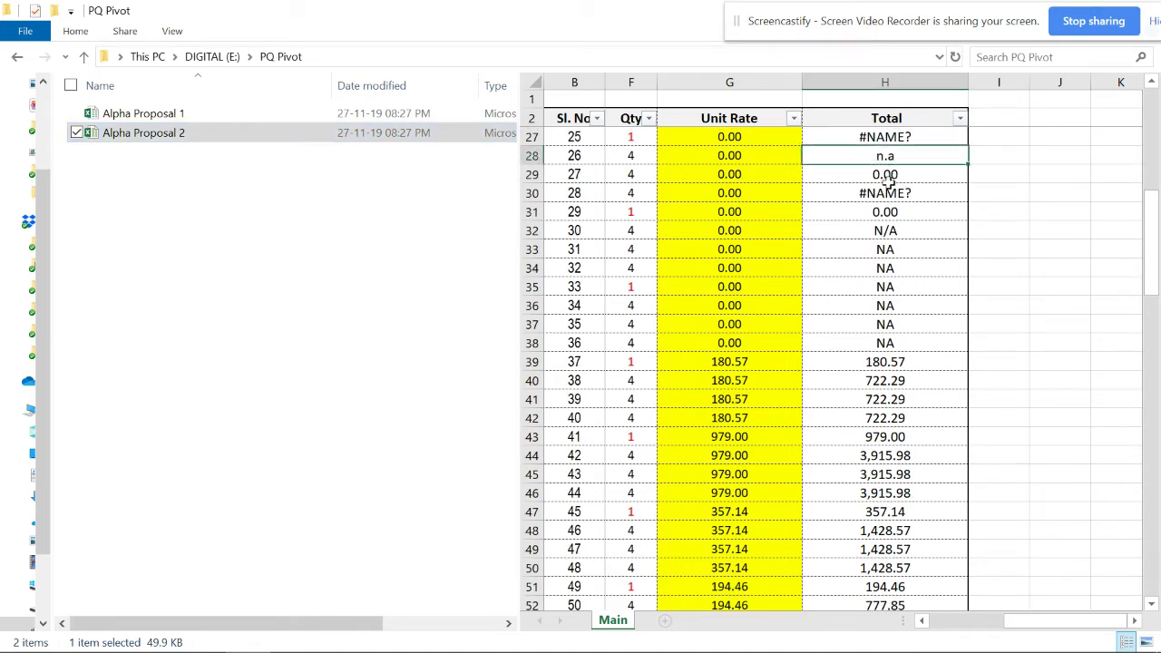
pyautogui.click(886, 179)
pyautogui.click(888, 212)
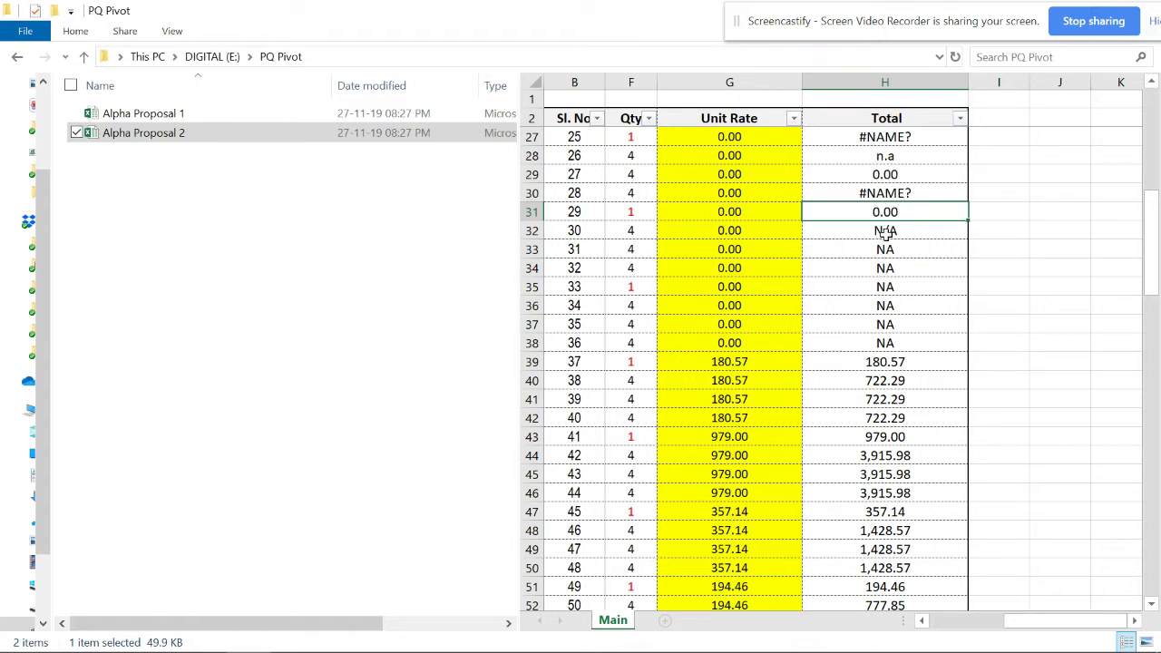
# - Preview Alpha Proposal 1 again and examine its Total column for non-numeric entries
pyautogui.click(193, 115)
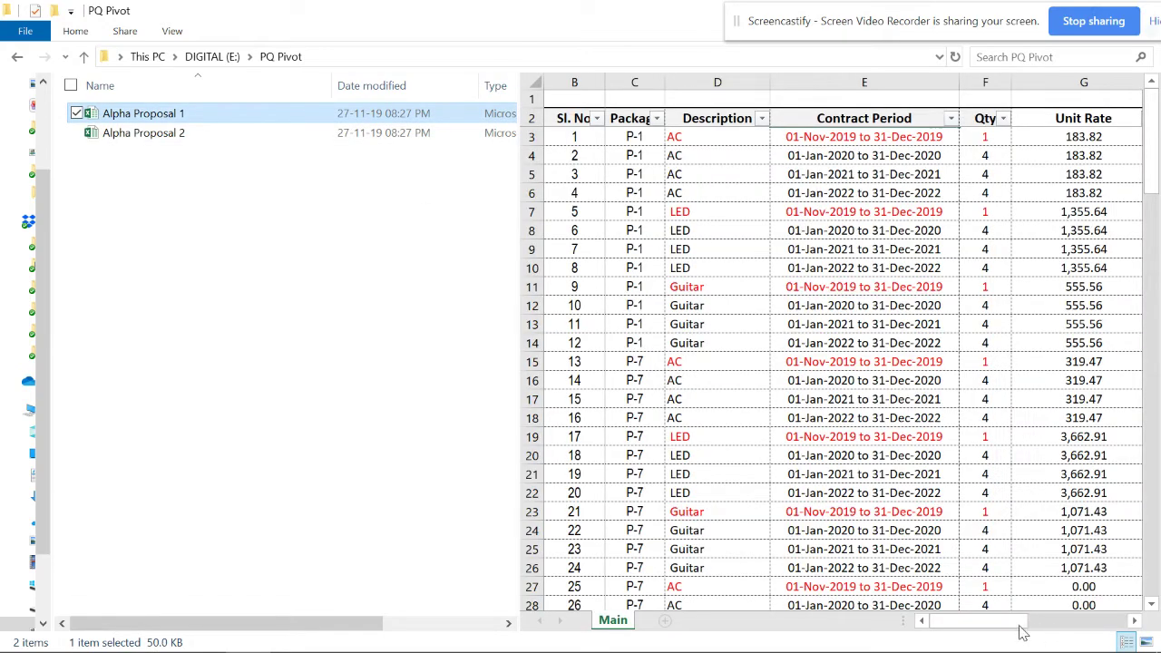
pyautogui.moveTo(1010, 627); pyautogui.dragTo(1097, 627)
pyautogui.click(882, 174)
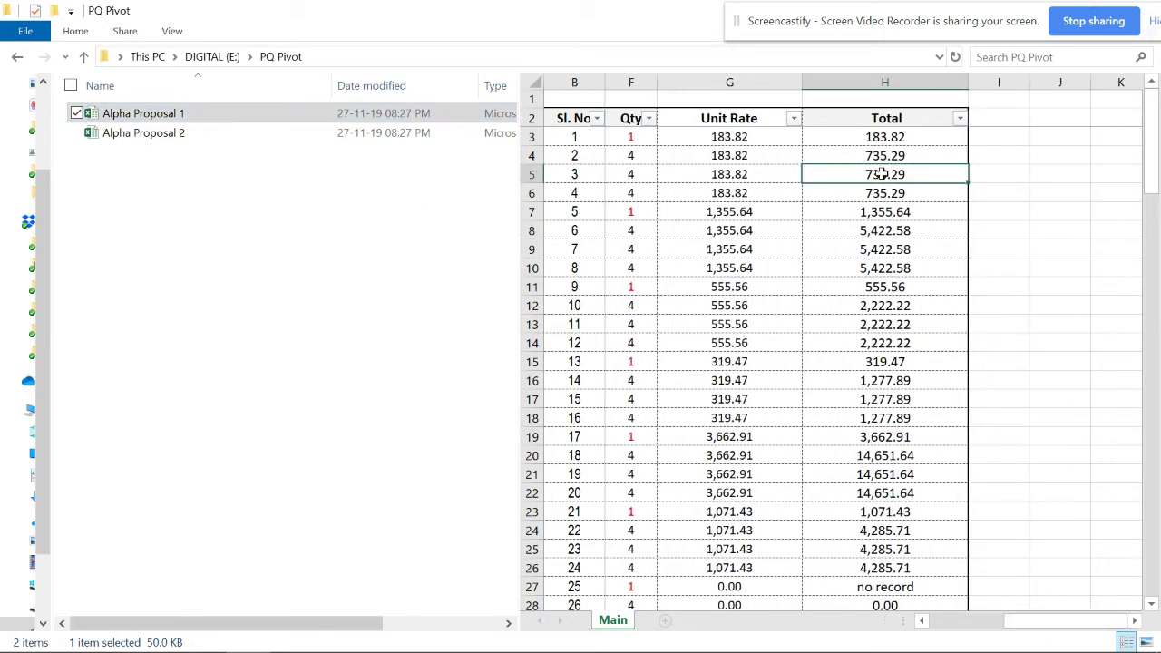
pyautogui.scroll(-6, 887, 284)
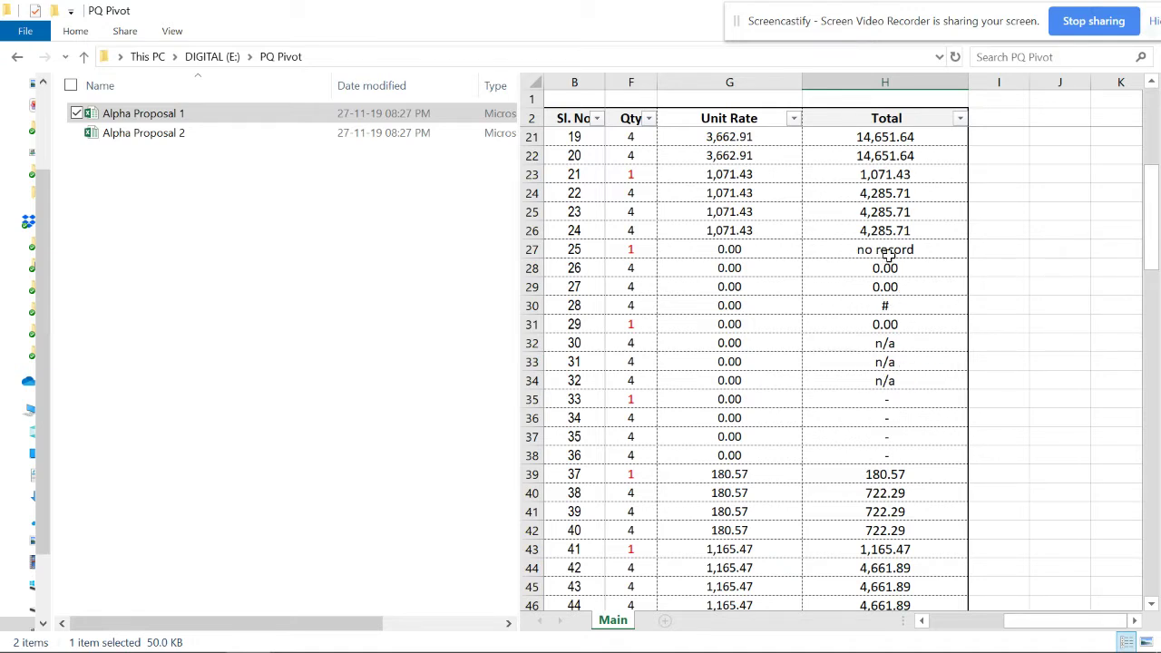
# - Create a new Microsoft Excel worksheet file named Comparison in the PQ Pivot folder
pyautogui.click(288, 230)
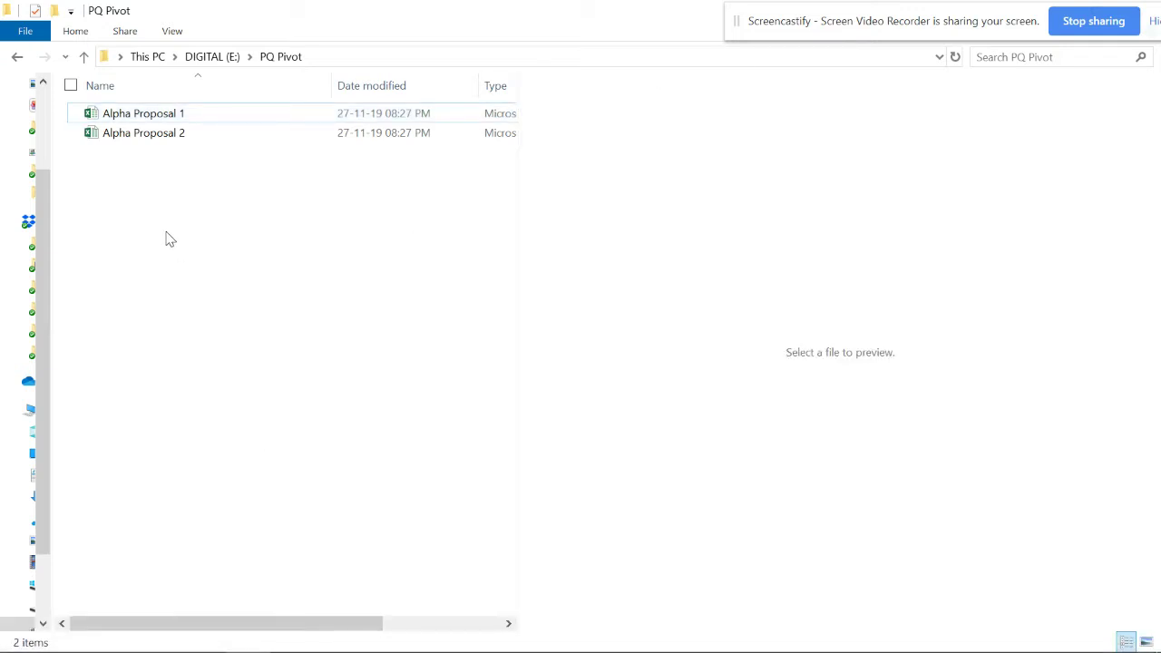
pyautogui.rightClick(201, 342)
pyautogui.moveTo(182, 500)
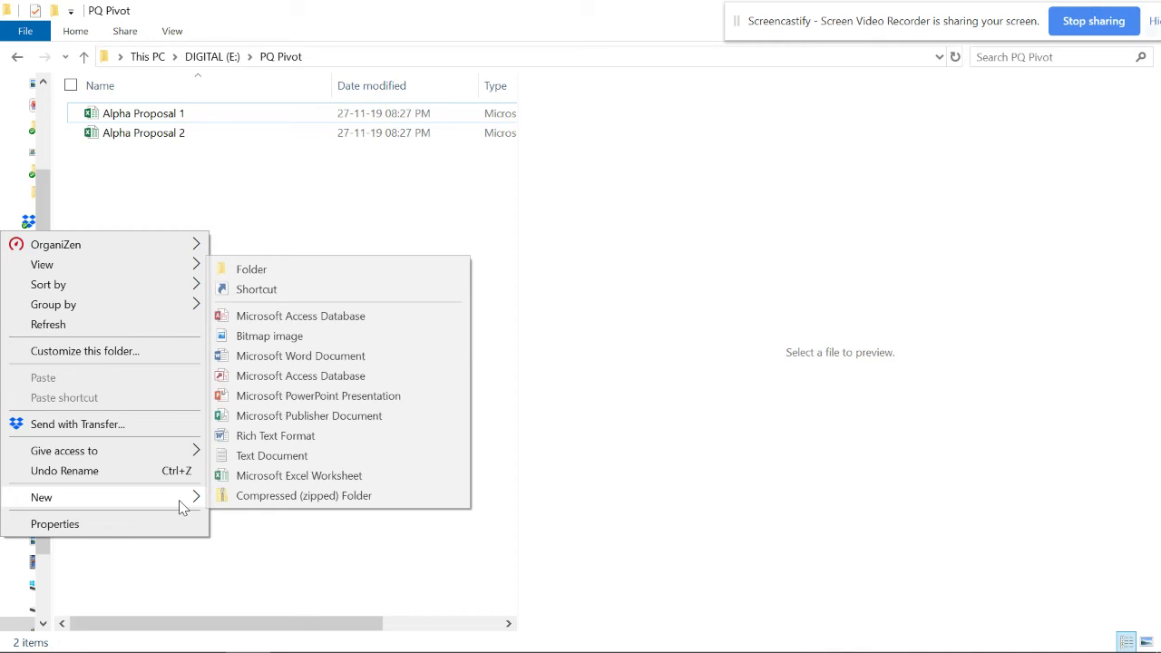
pyautogui.click(278, 477)
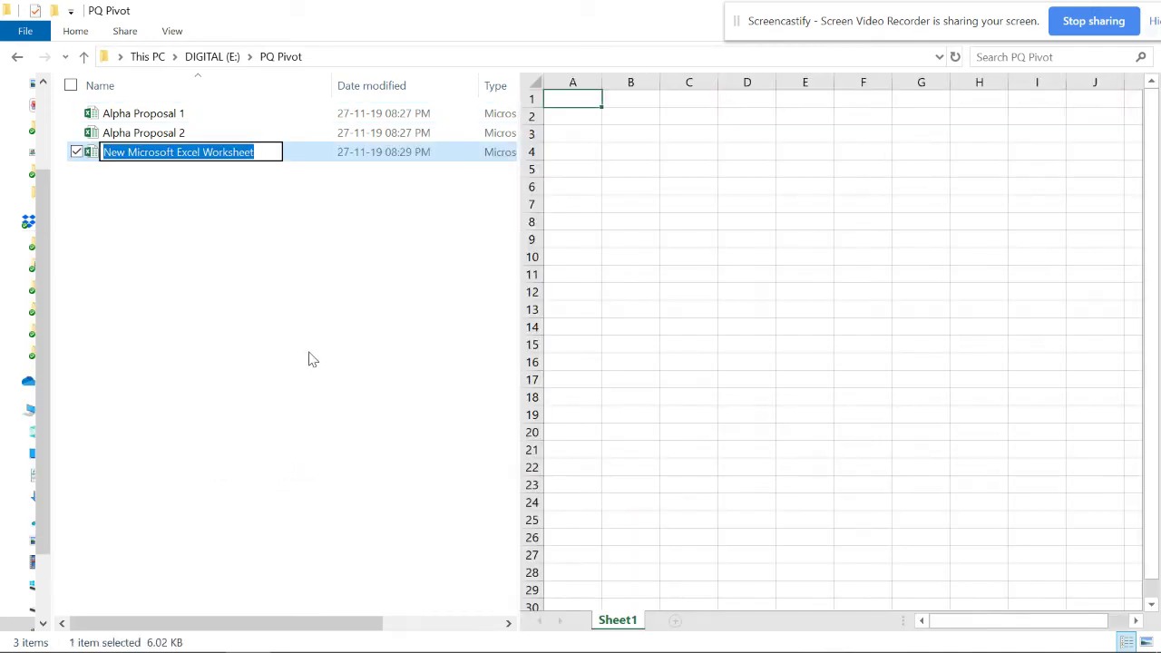
pyautogui.write('Compari')
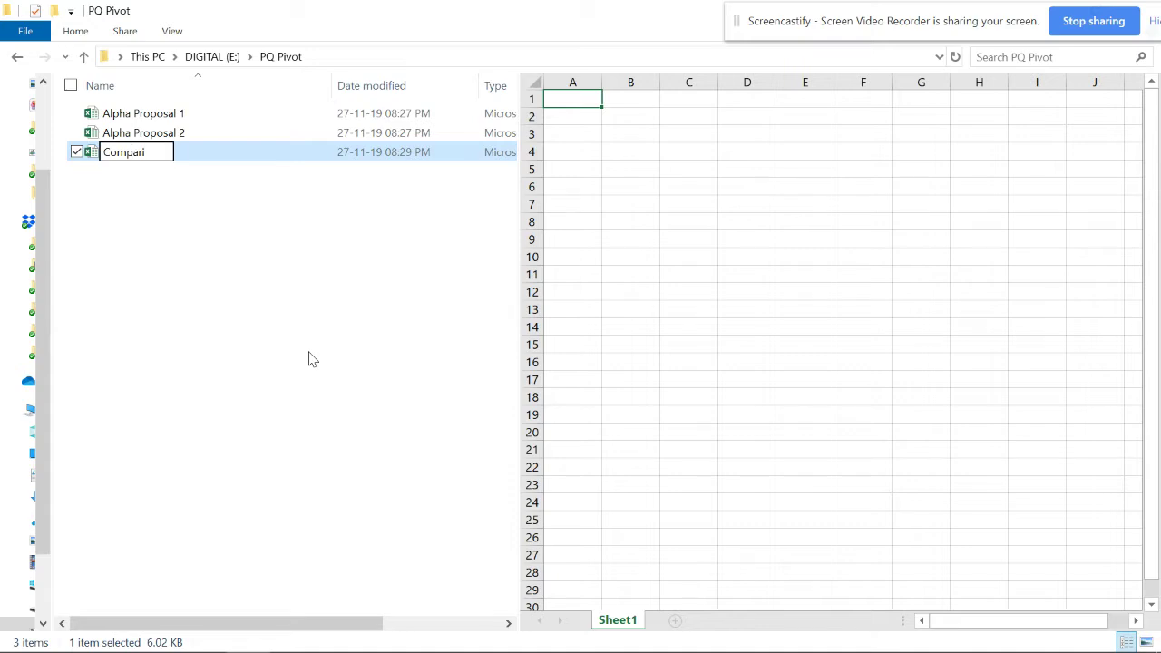
pyautogui.write('son')
pyautogui.press('Return')
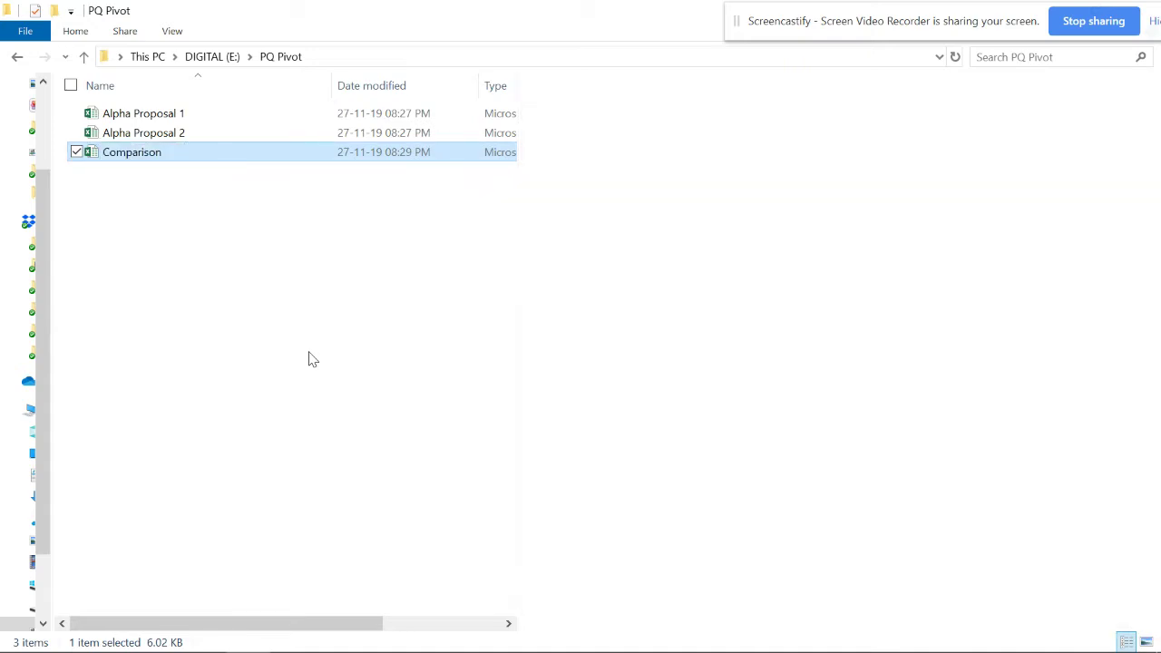
# - Copy the path of the PQ Pivot folder
pyautogui.moveTo(308, 354); pyautogui.dragTo(308, 64)
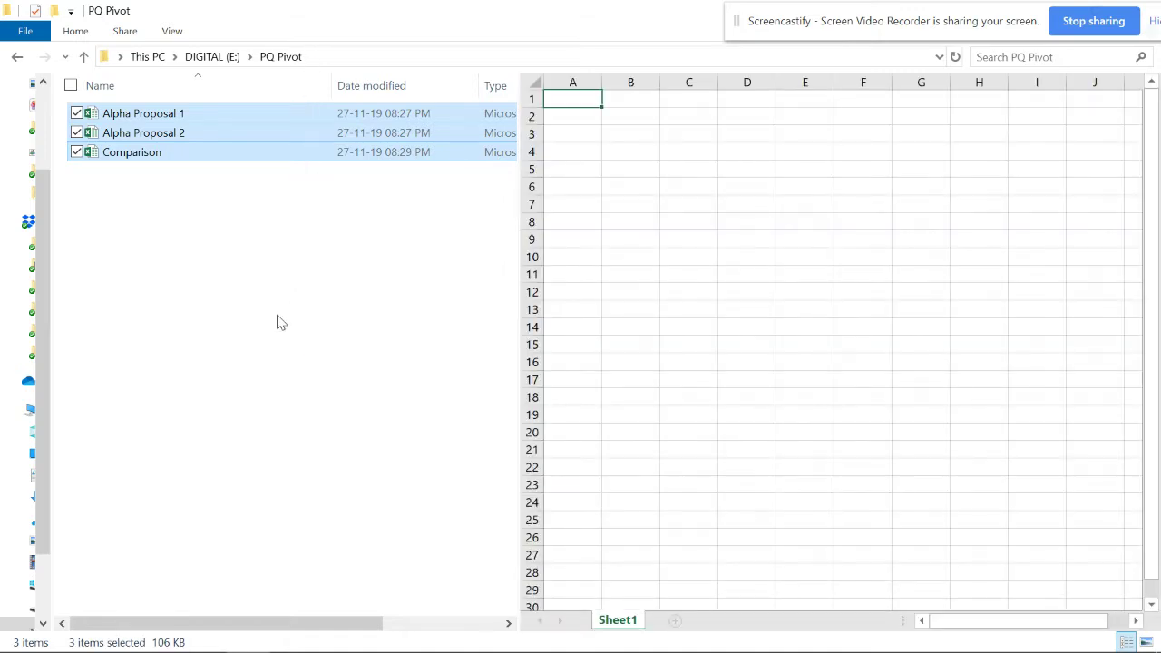
pyautogui.click(279, 322)
pyautogui.click(311, 56)
pyautogui.rightClick(159, 57)
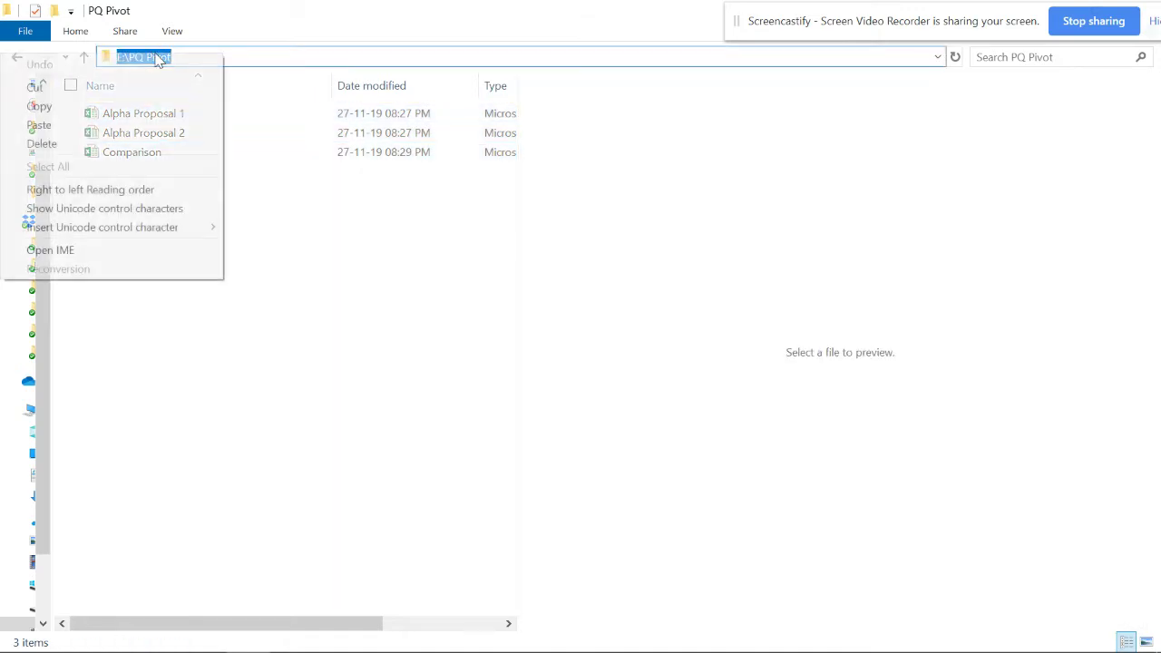
pyautogui.click(86, 109)
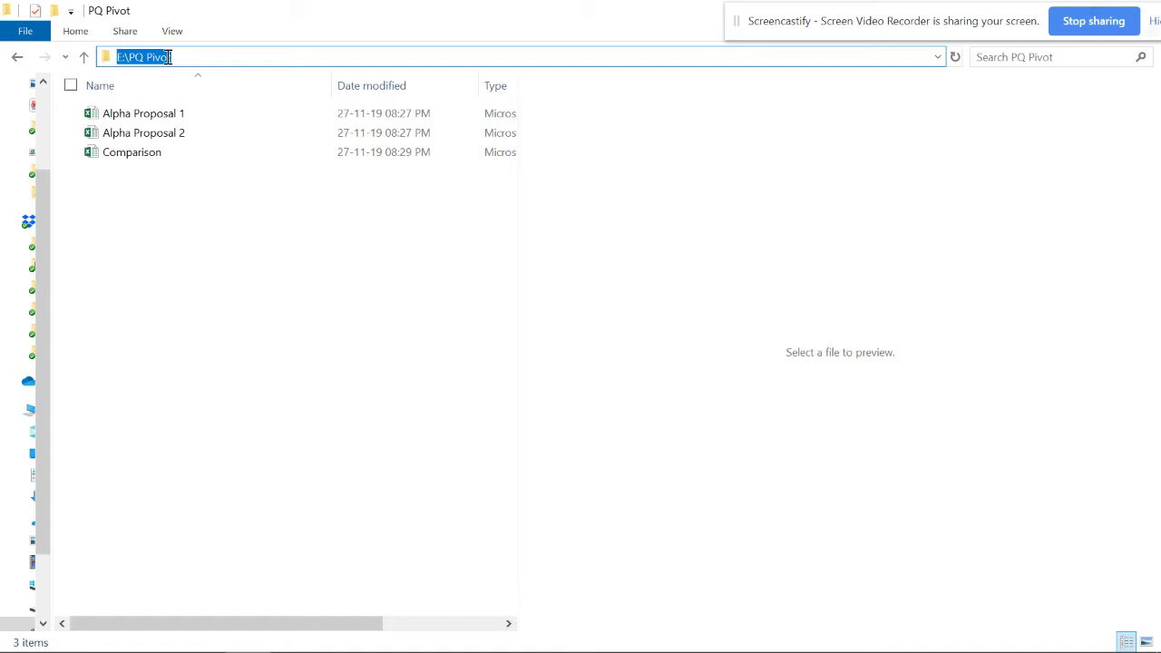
# - Open the Comparison workbook and start a data import from a folder, entering E:\PQ Pivot as the folder path
pyautogui.click(127, 156)
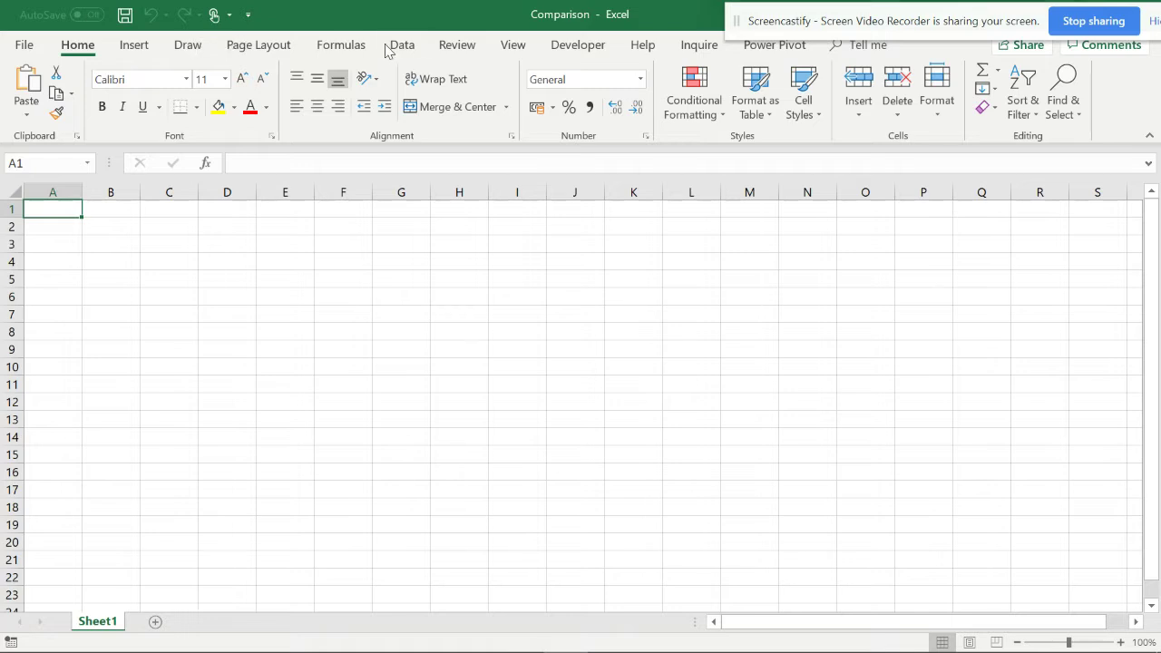
pyautogui.click(398, 47)
pyautogui.click(11, 115)
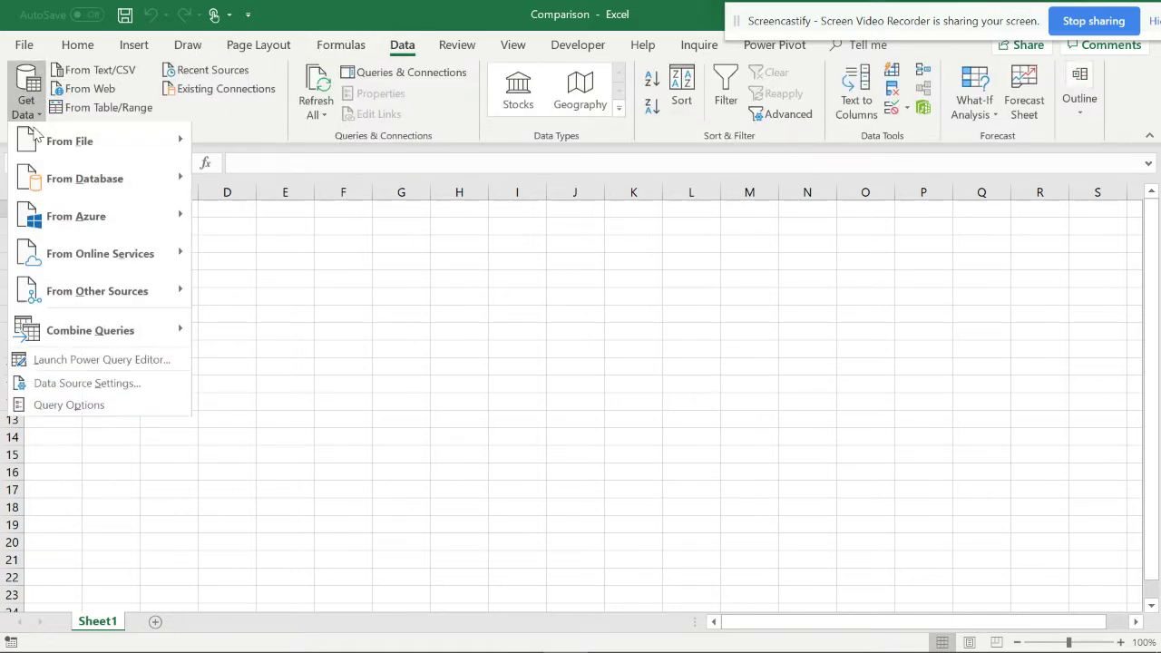
pyautogui.moveTo(91, 142)
pyautogui.click(261, 293)
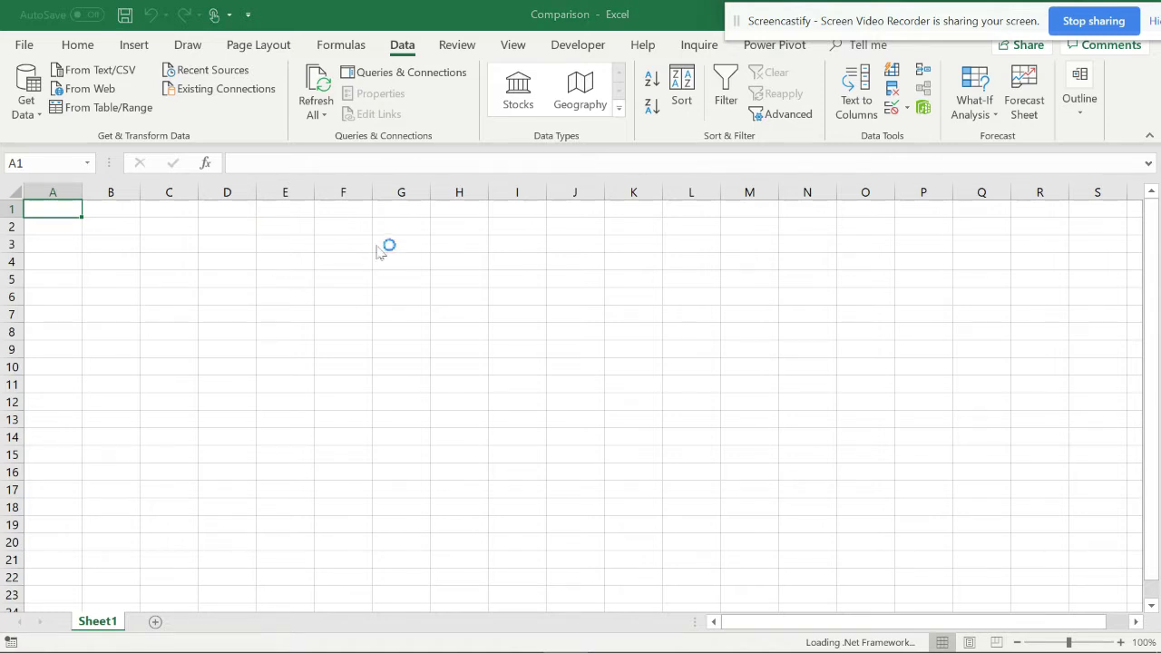
pyautogui.click(363, 306)
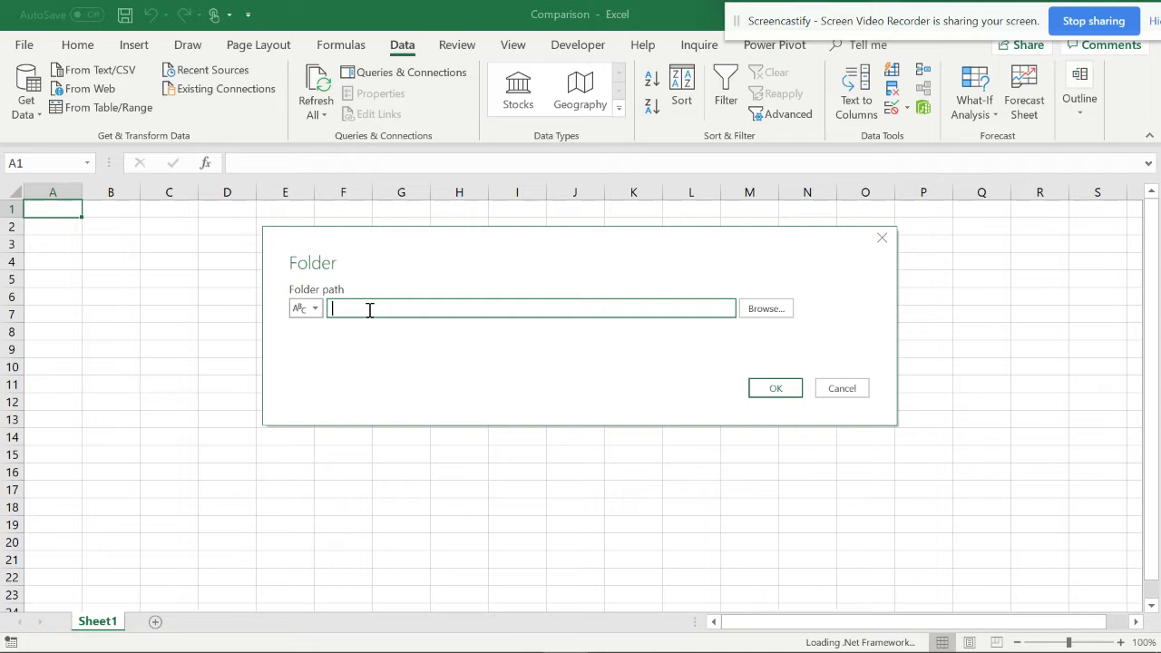
pyautogui.rightClick(363, 306)
pyautogui.click(257, 379)
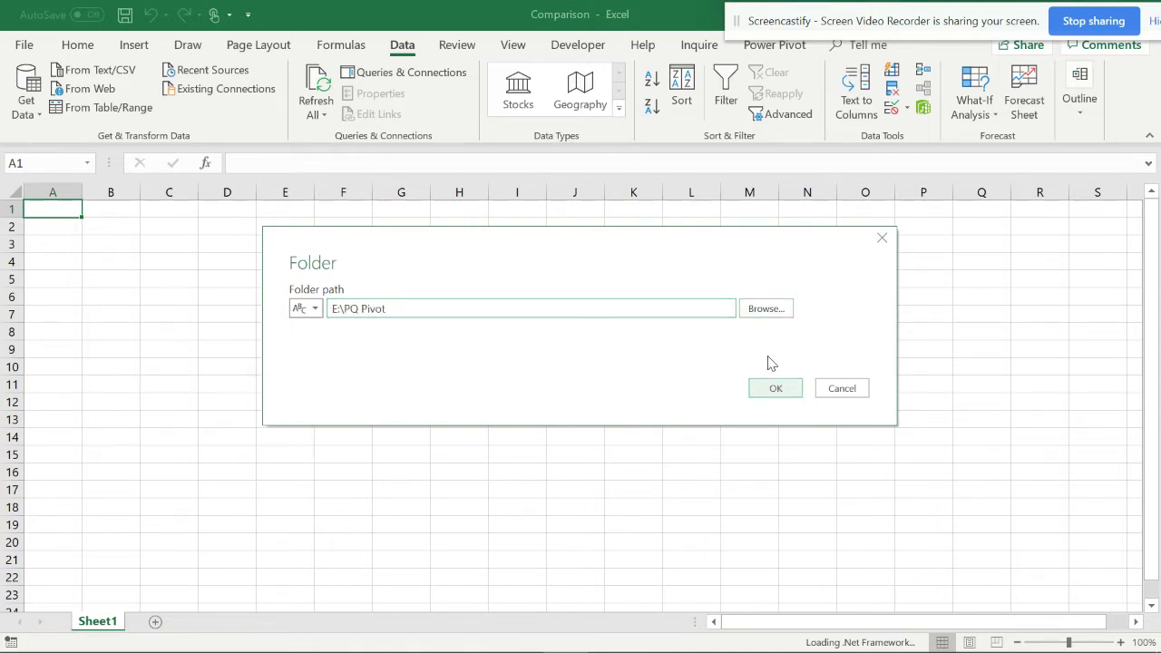
# - Confirm the folder path and bring the file list into the Power Query Editor for transformation
pyautogui.click(757, 308)
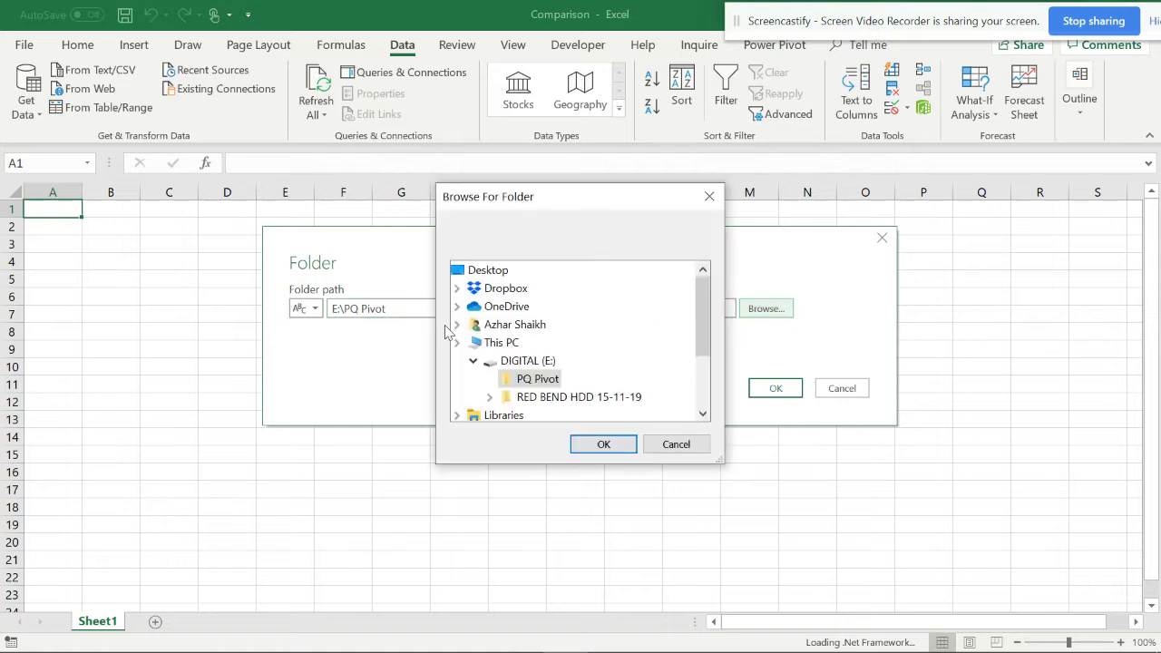
pyautogui.click(674, 444)
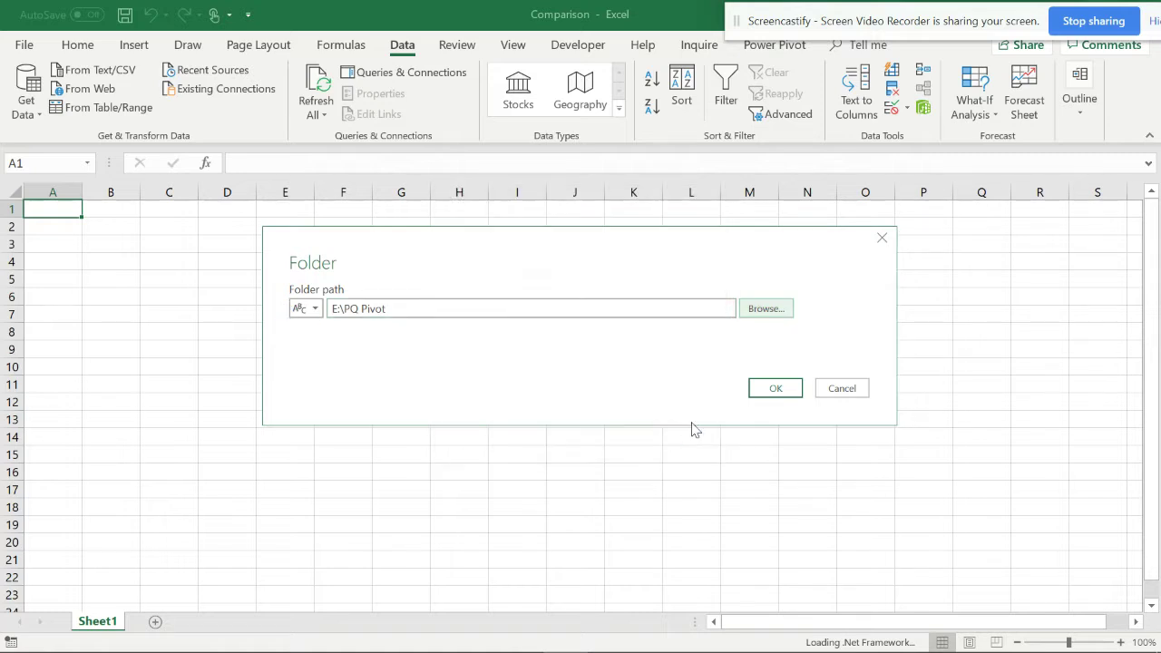
pyautogui.click(776, 390)
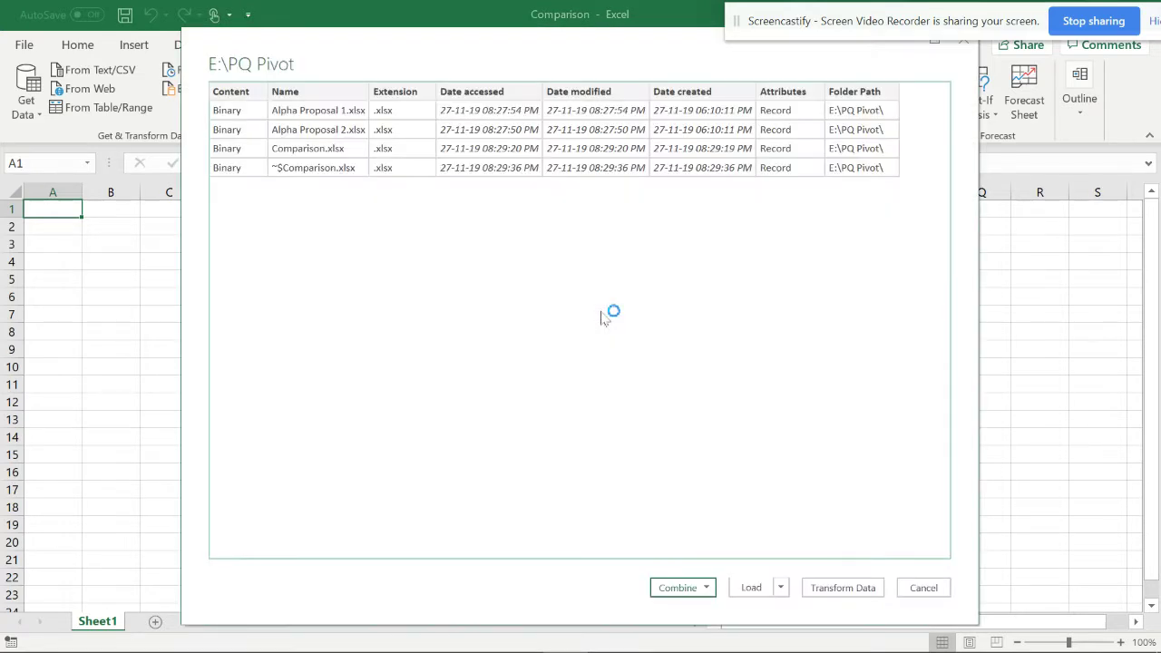
pyautogui.click(843, 588)
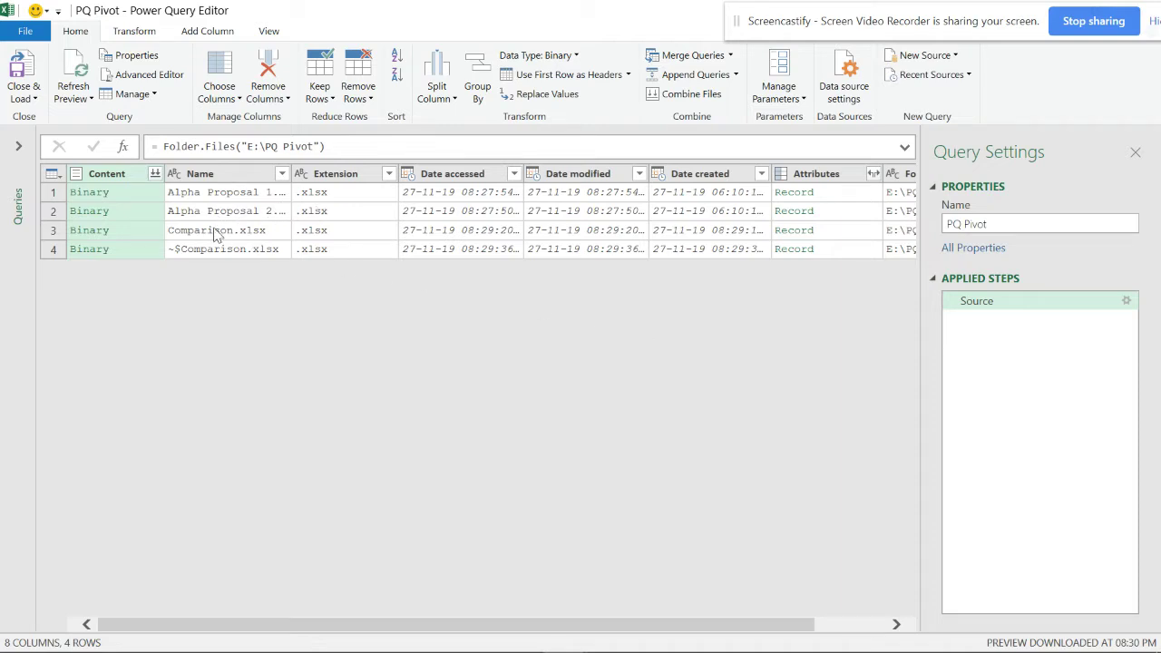
# - Filter the Name column to exclude Comparison.xlsx and ~$Comparison.xlsx, and widen the column slightly
pyautogui.click(282, 174)
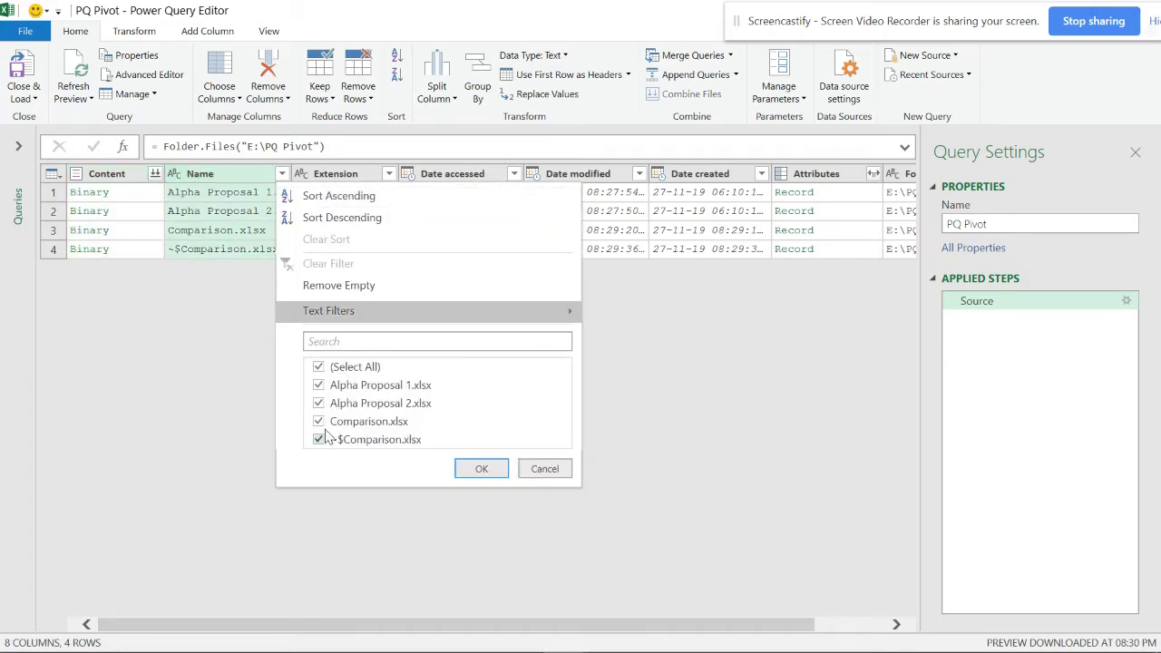
pyautogui.click(319, 421)
pyautogui.click(318, 439)
pyautogui.click(481, 469)
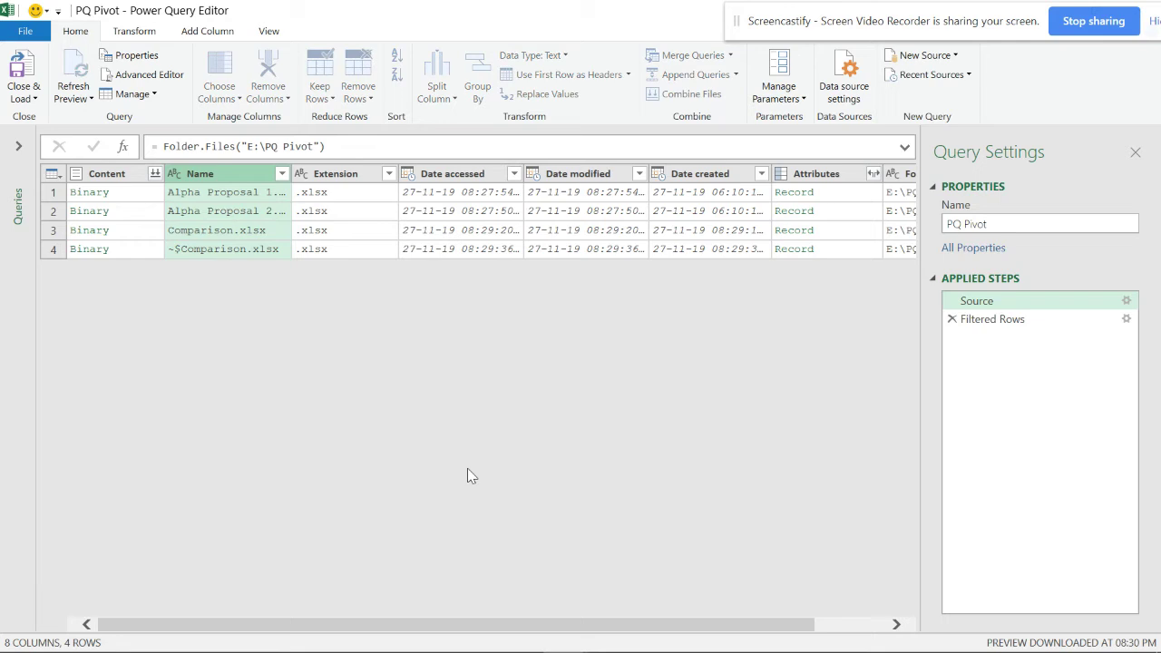
pyautogui.moveTo(290, 181); pyautogui.dragTo(296, 181)
# - Keep only the Content and Name columns by removing all other columns from the query
pyautogui.click(113, 188)
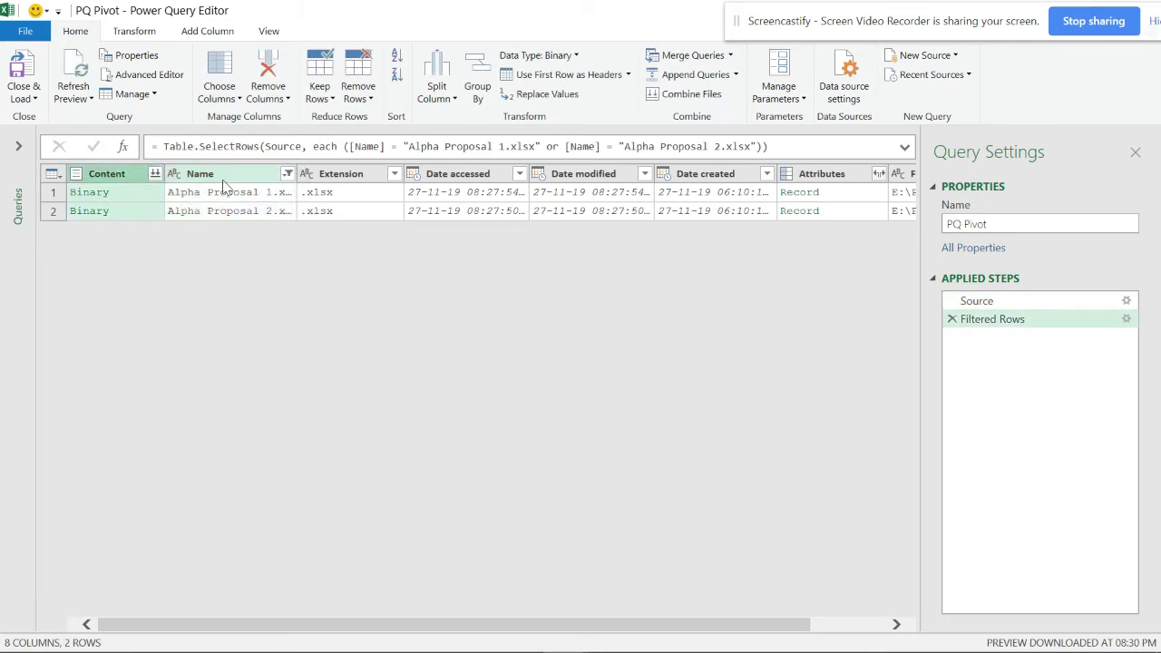
pyautogui.keyDown('ctrl'); pyautogui.click(223, 180); pyautogui.keyUp('ctrl')
pyautogui.rightClick(222, 179)
pyautogui.click(305, 227)
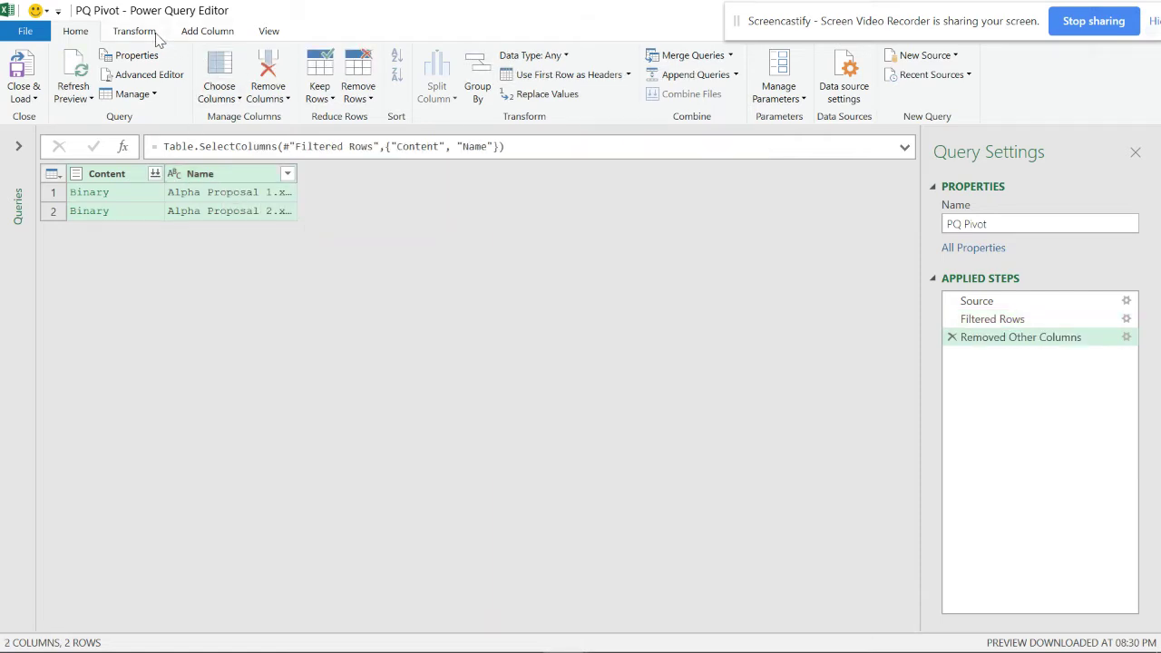
# - Add a custom column named Custom with the formula =Excel.Workbook([Content])
pyautogui.click(207, 32)
pyautogui.click(86, 77)
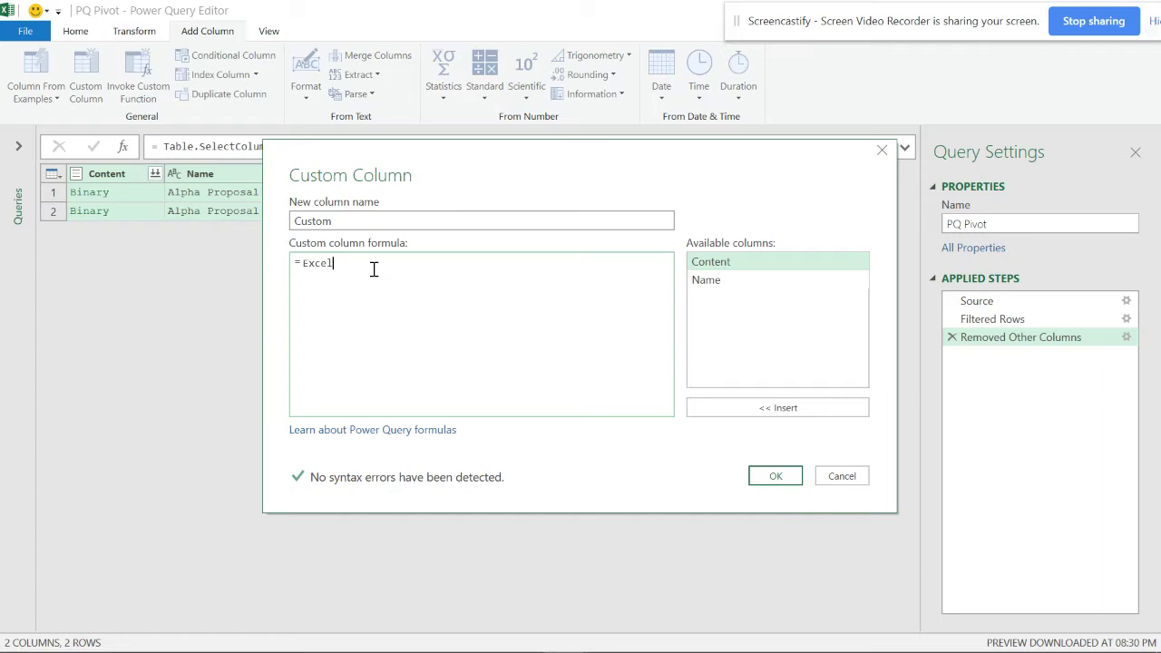
pyautogui.write('Excel.Workbook')
pyautogui.doubleClick(707, 262)
pyautogui.click(767, 481)
pyautogui.write('([Content')
pyautogui.click(471, 270)
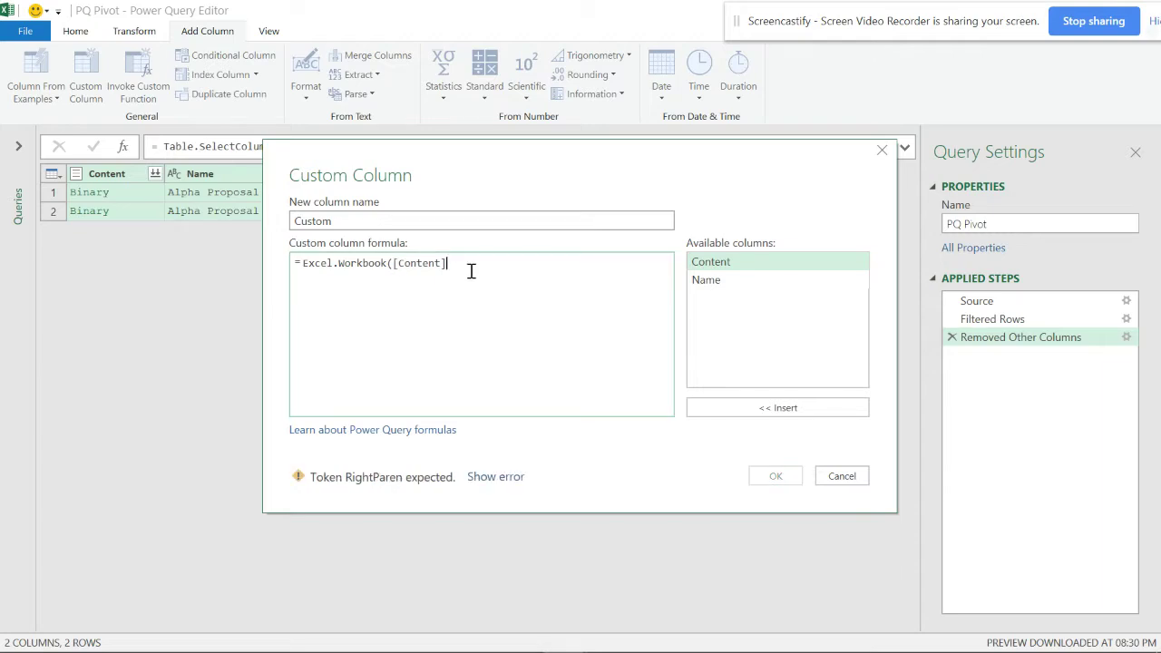
pyautogui.write(')')
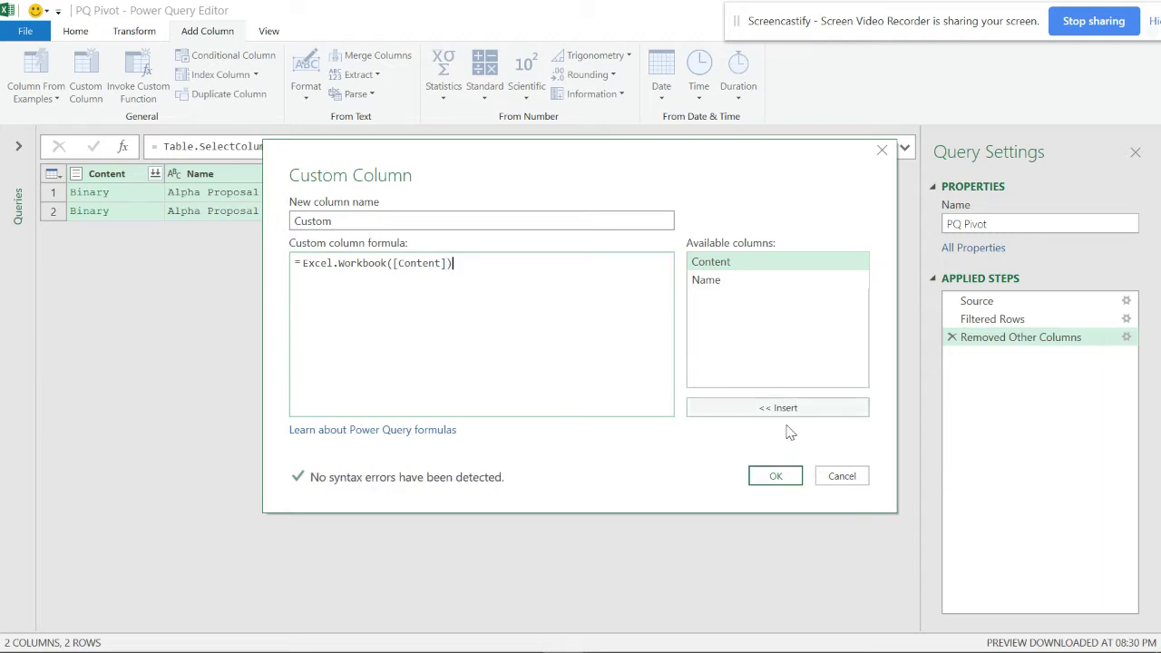
pyautogui.click(780, 482)
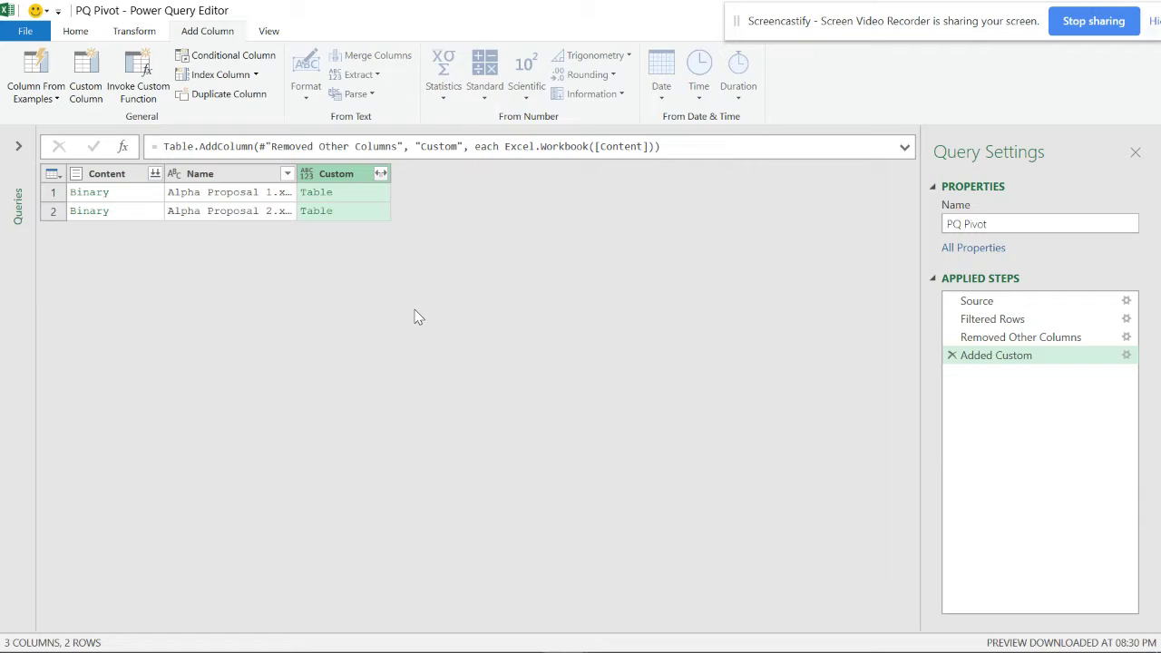
# - Remove the Content column and expand all fields of the Custom column without the original column name as prefix
pyautogui.rightClick(89, 173)
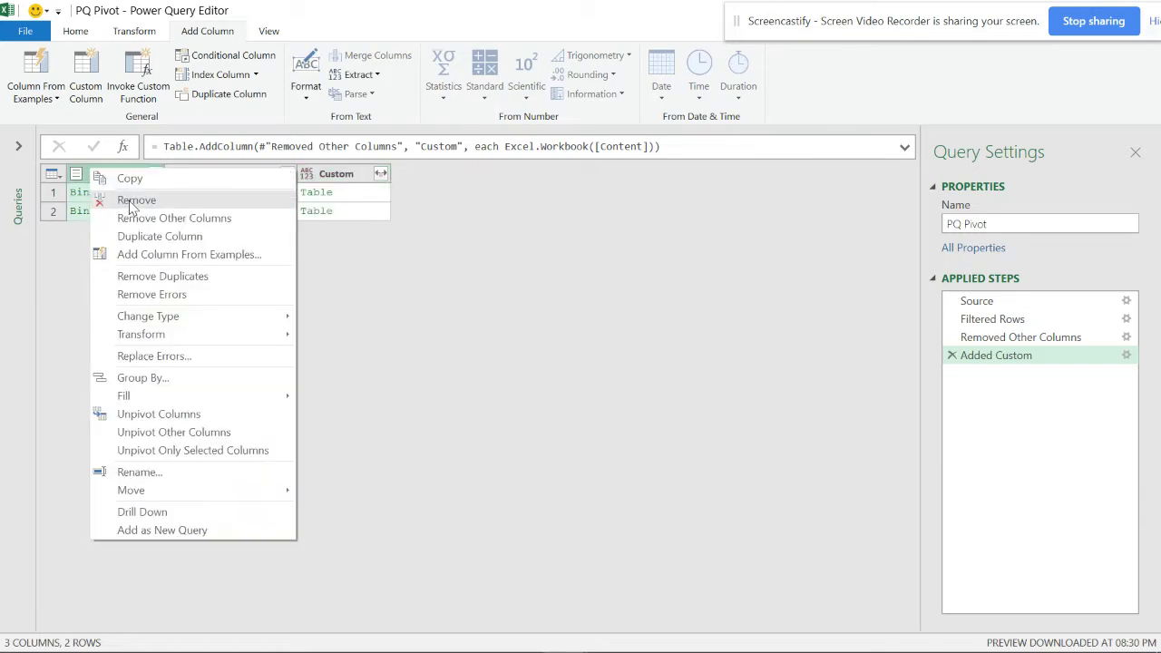
pyautogui.click(133, 201)
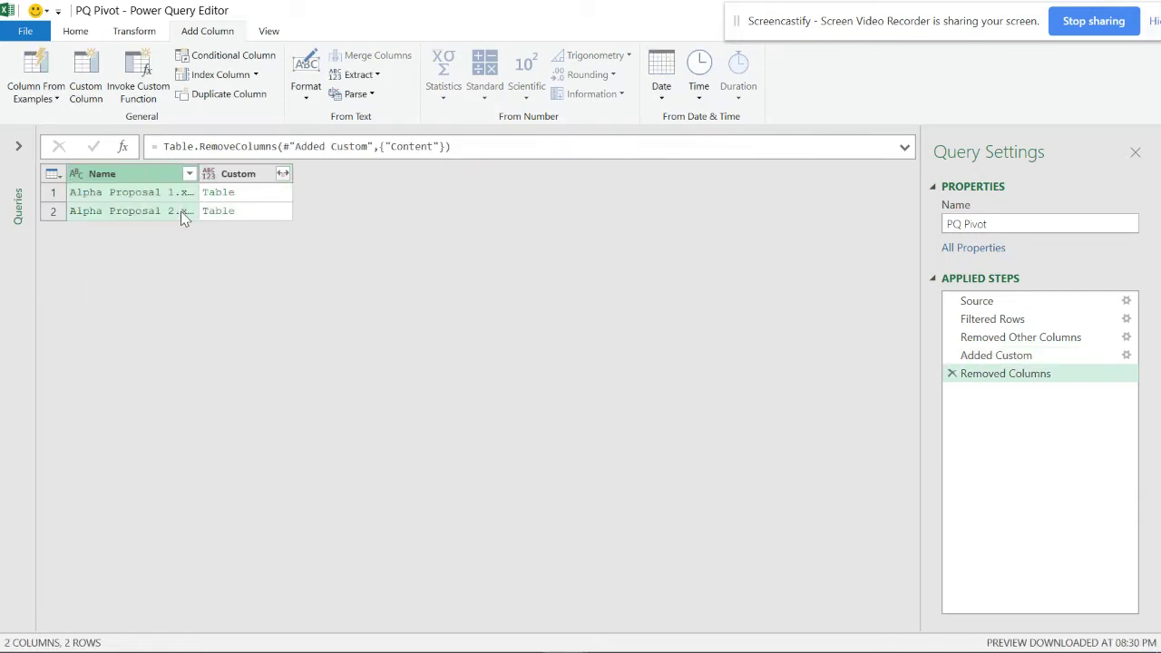
pyautogui.click(283, 173)
pyautogui.click(309, 362)
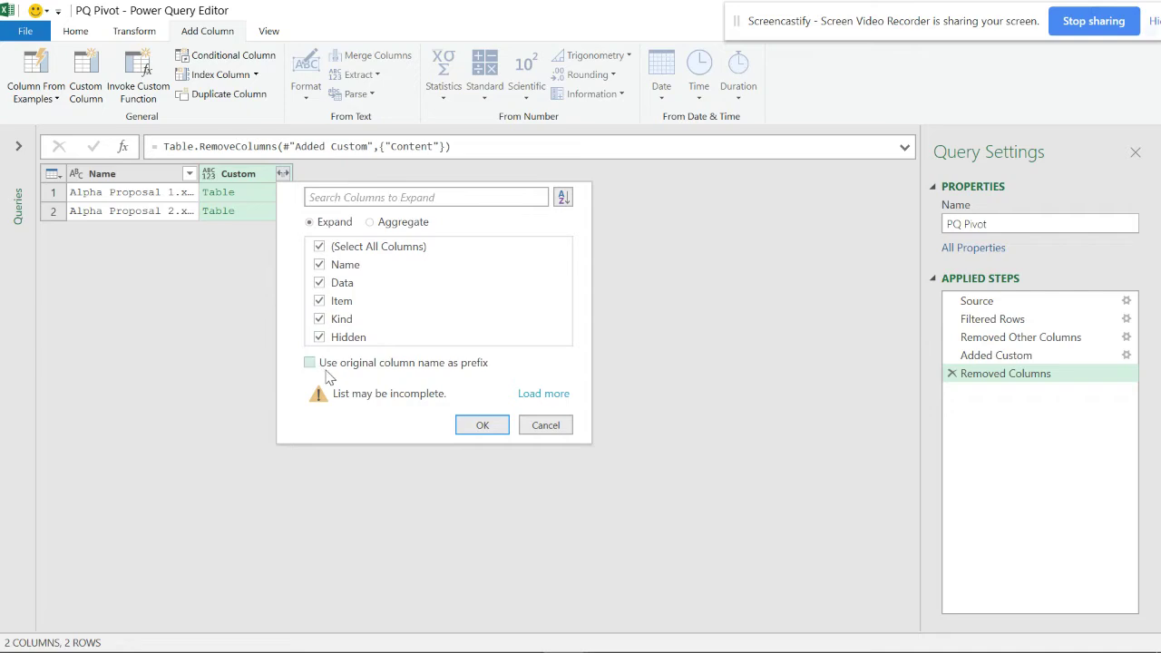
pyautogui.click(494, 427)
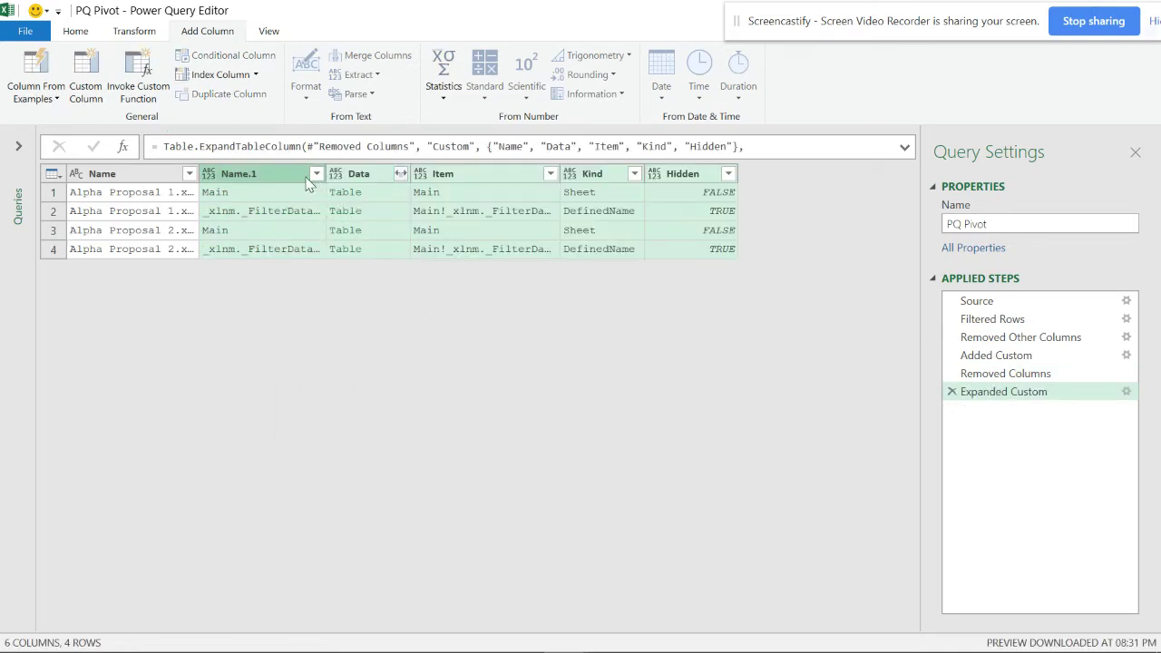
# - Filter the Name.1 column to exclude _xlnm._FilterDatabase, and keep only the Name and Data columns
pyautogui.click(316, 173)
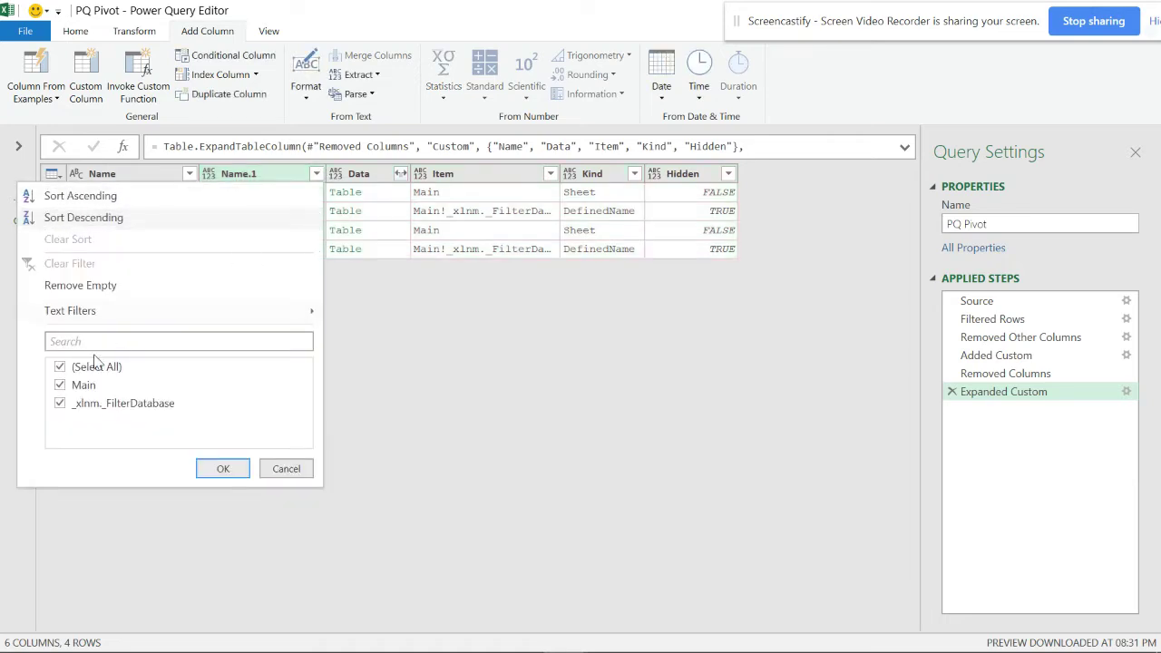
pyautogui.click(60, 403)
pyautogui.click(208, 470)
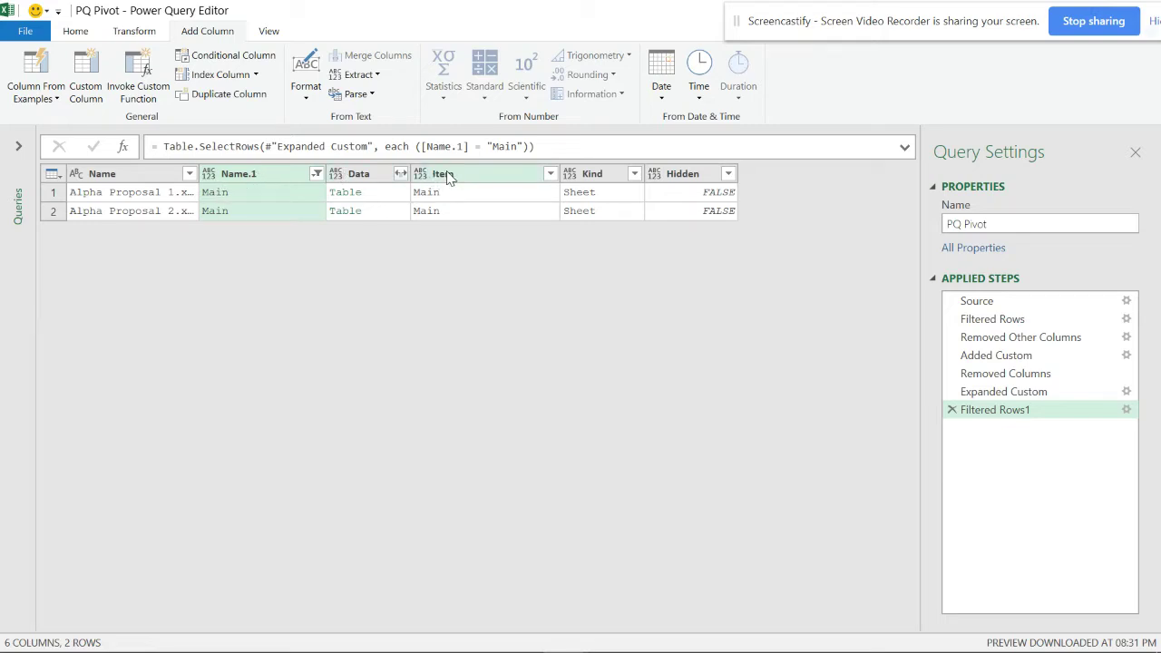
pyautogui.click(359, 175)
pyautogui.keyDown('ctrl'); pyautogui.click(162, 192); pyautogui.keyUp('ctrl')
pyautogui.rightClick(164, 190)
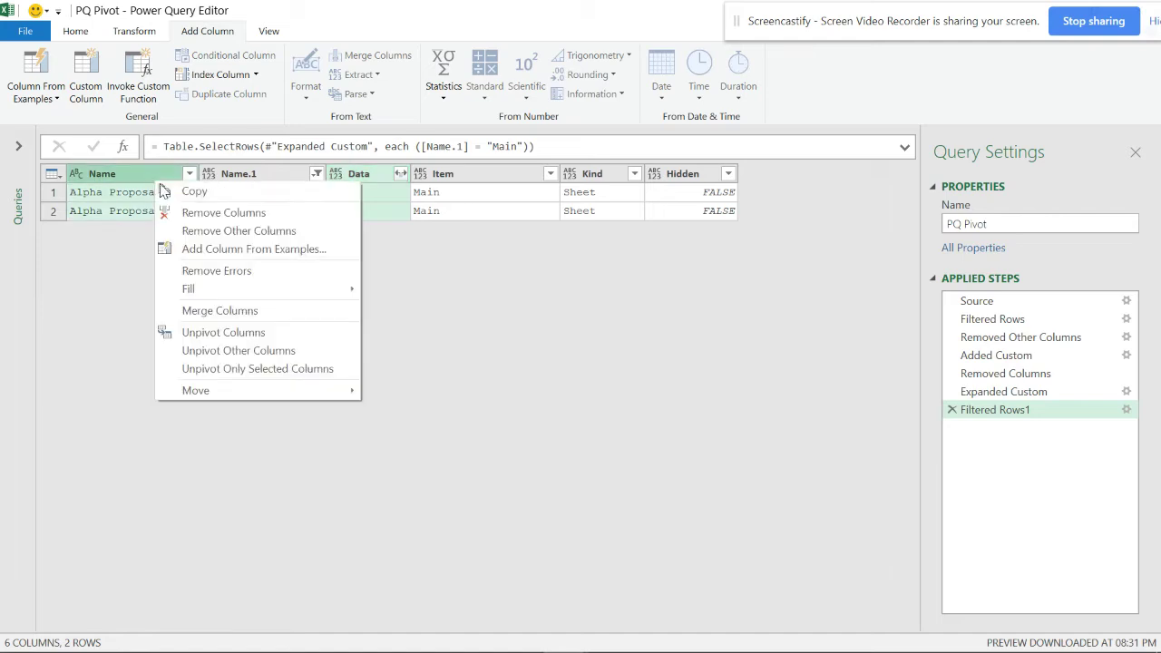
pyautogui.click(253, 231)
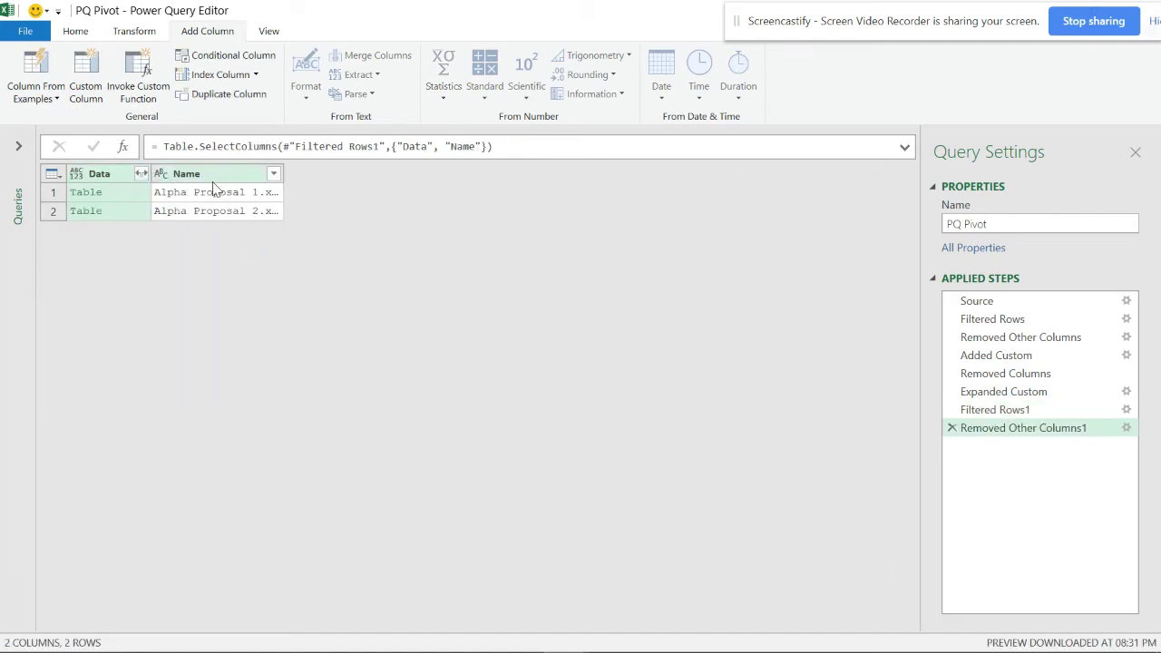
# - Move the Name column before Data and expand all columns of Data without a prefix
pyautogui.moveTo(214, 174); pyautogui.dragTo(121, 190)
pyautogui.click(274, 173)
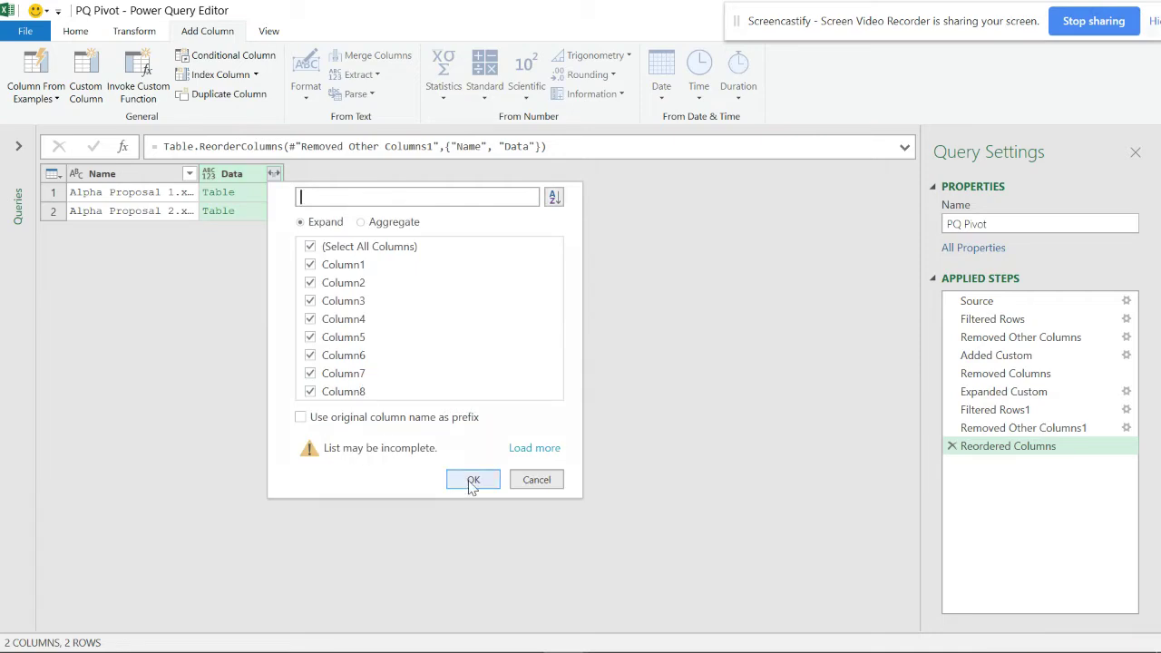
pyautogui.click(473, 480)
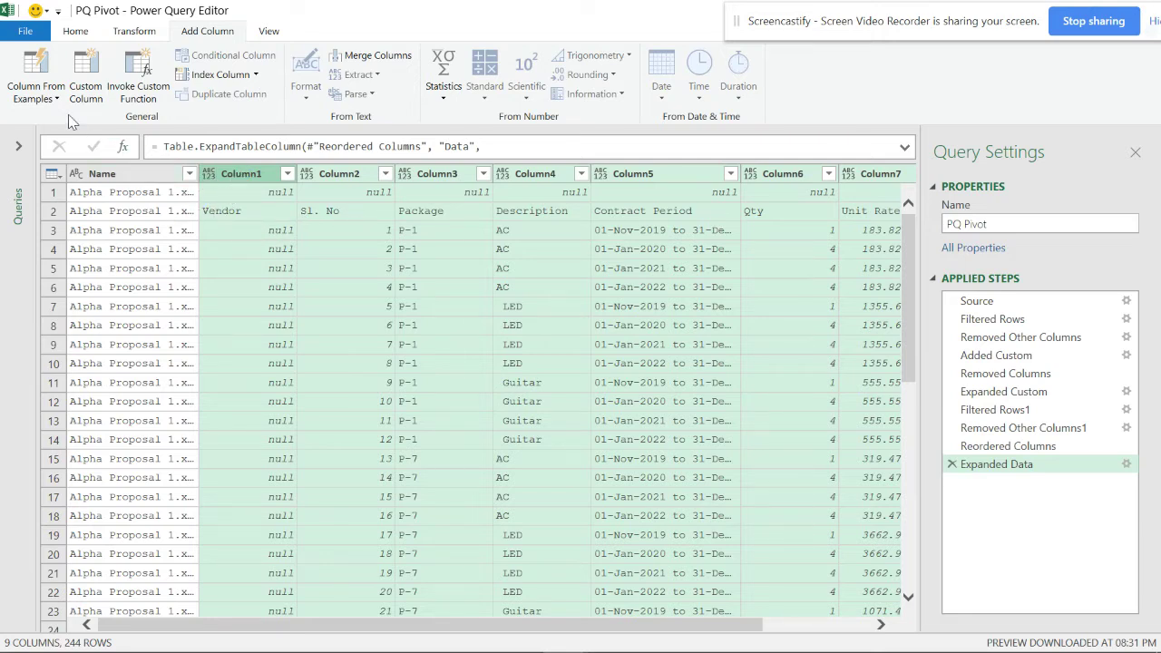
# - Remove the top 1 row from the table and use the first row as headers
pyautogui.click(75, 31)
pyautogui.click(366, 98)
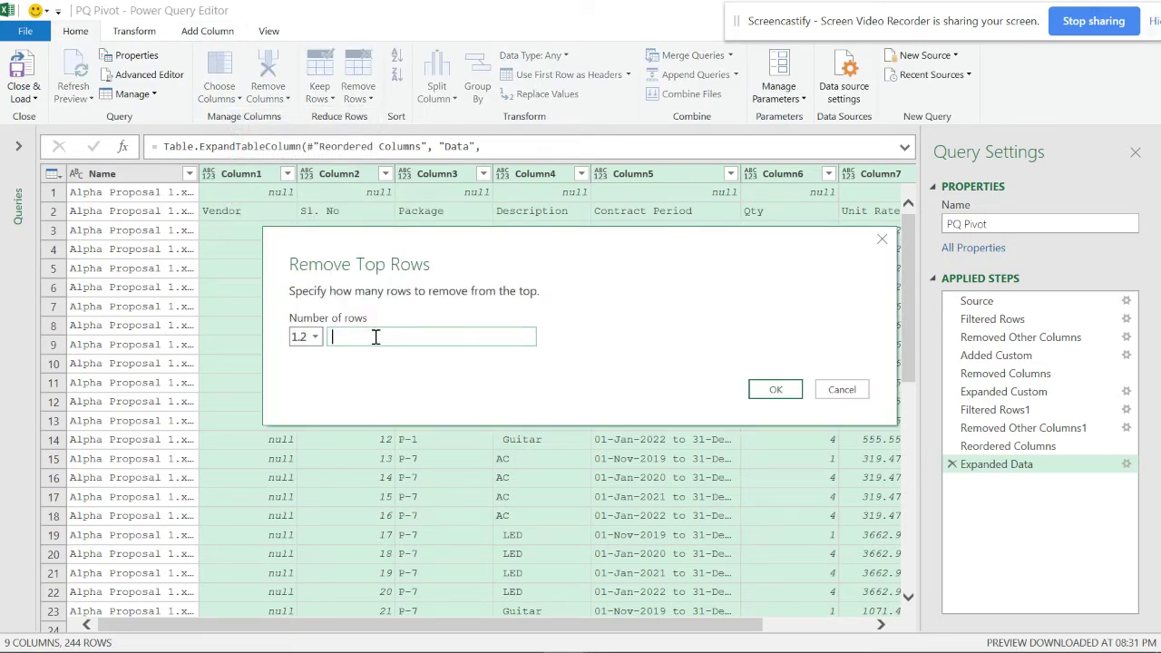
pyautogui.write('1')
pyautogui.press('Return')
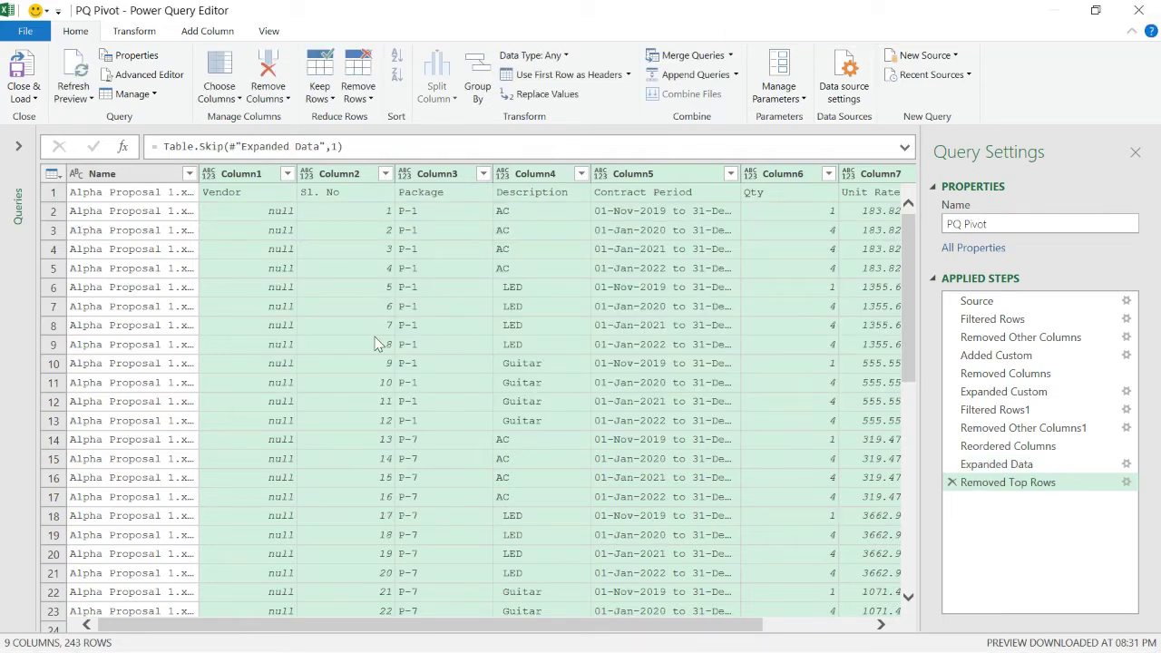
pyautogui.click(53, 173)
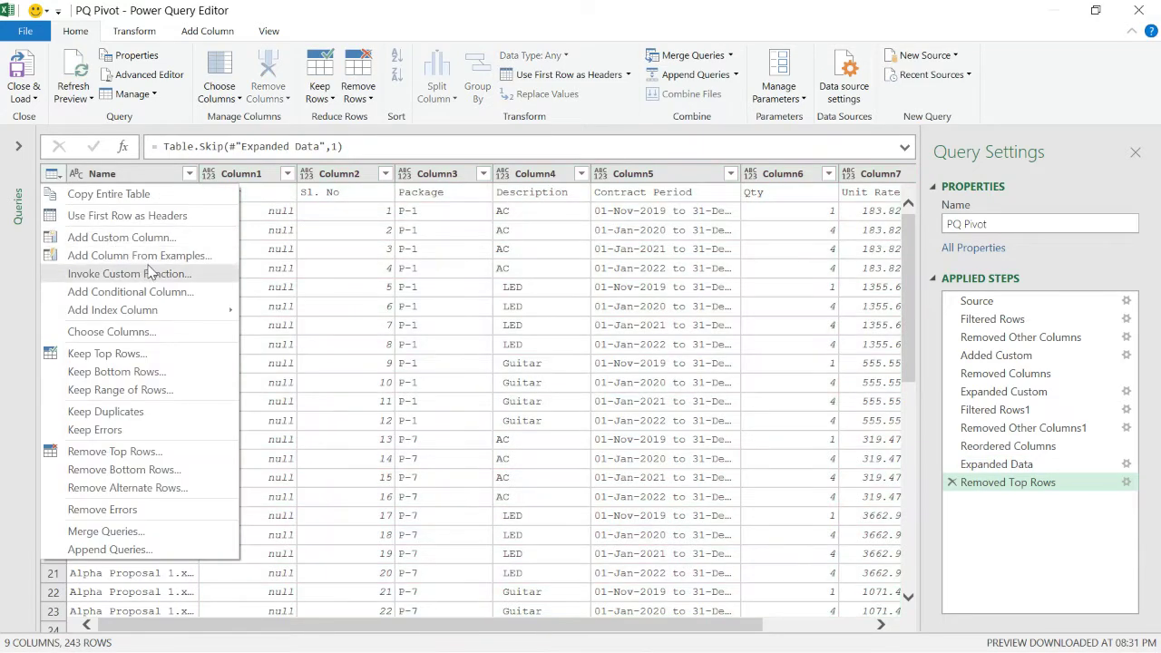
pyautogui.click(164, 217)
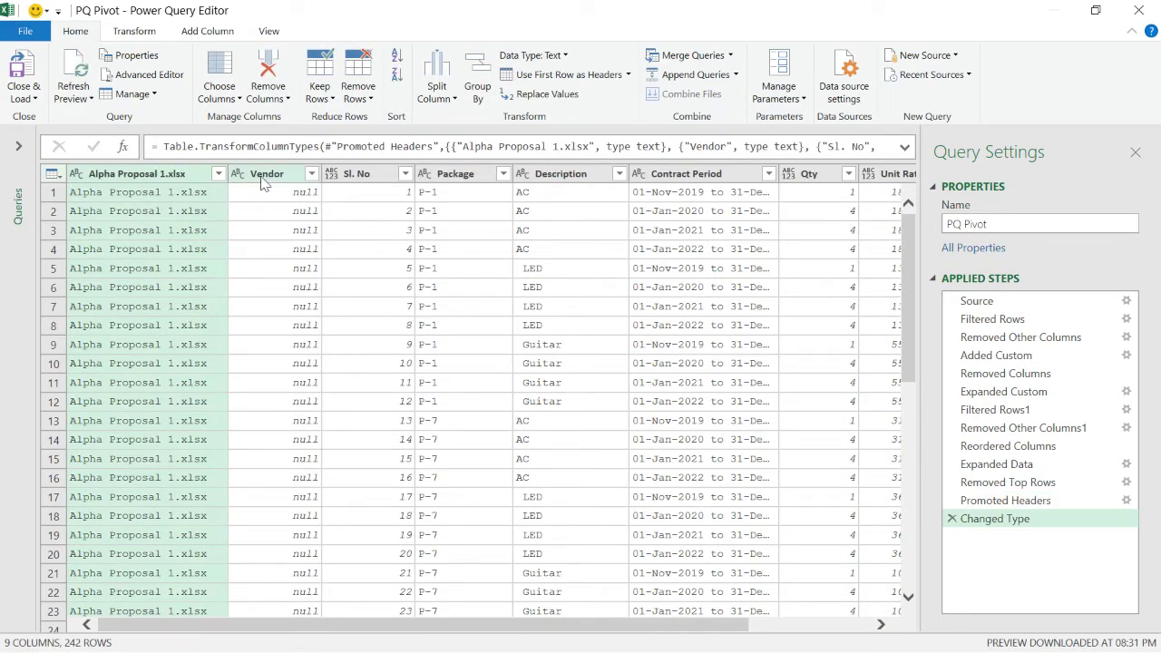
# - Split the Alpha Proposal 1.xlsx column at each occurrence of the custom delimiter ".", into 1 column
pyautogui.click(437, 91)
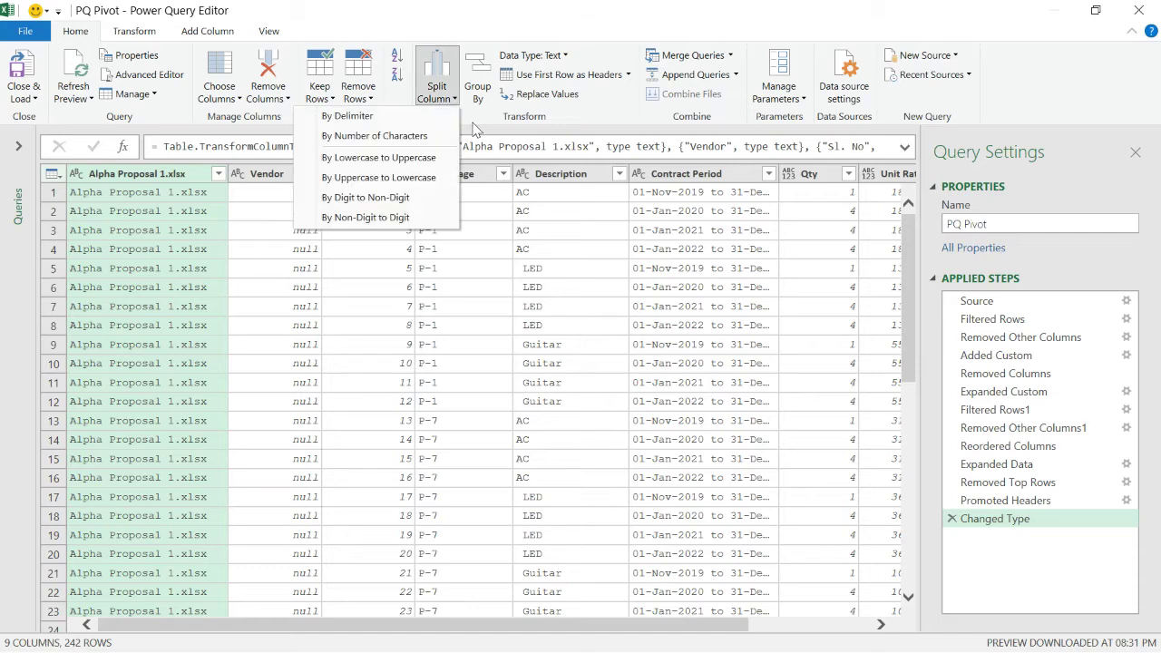
pyautogui.click(347, 117)
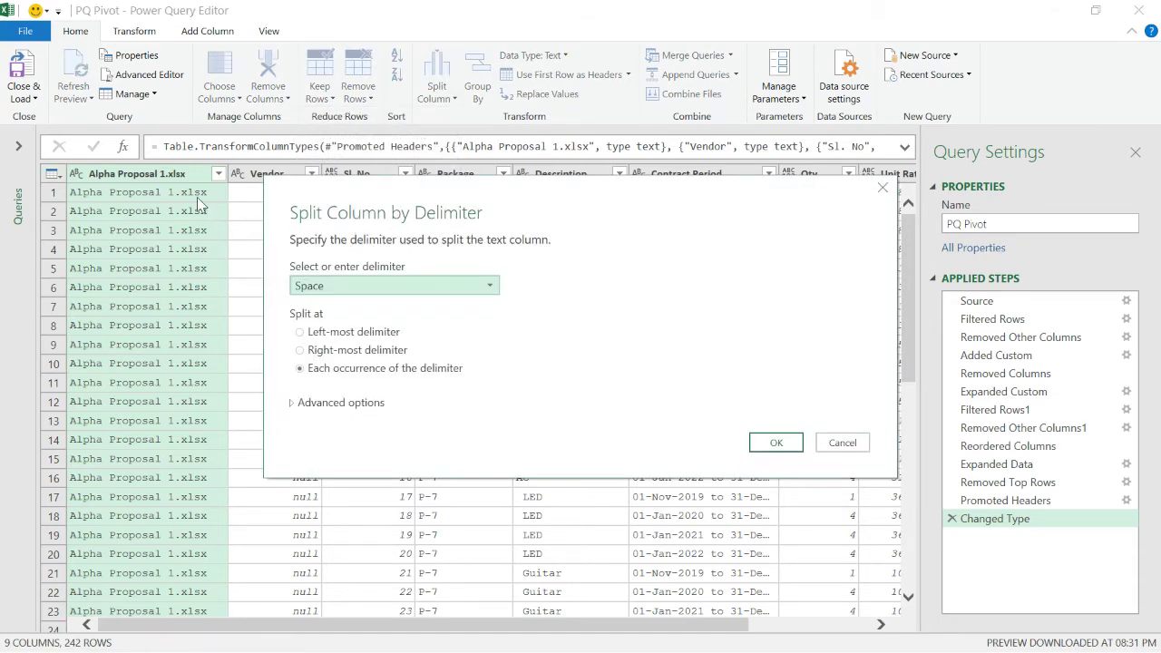
pyautogui.click(487, 295)
pyautogui.click(352, 420)
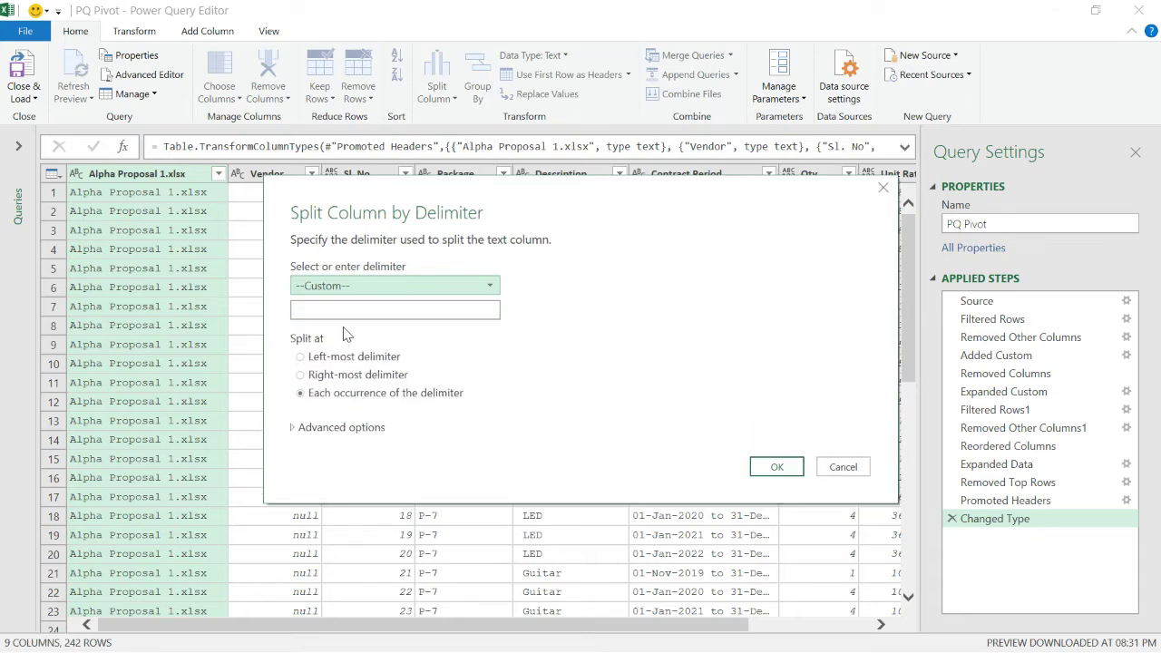
pyautogui.click(342, 310)
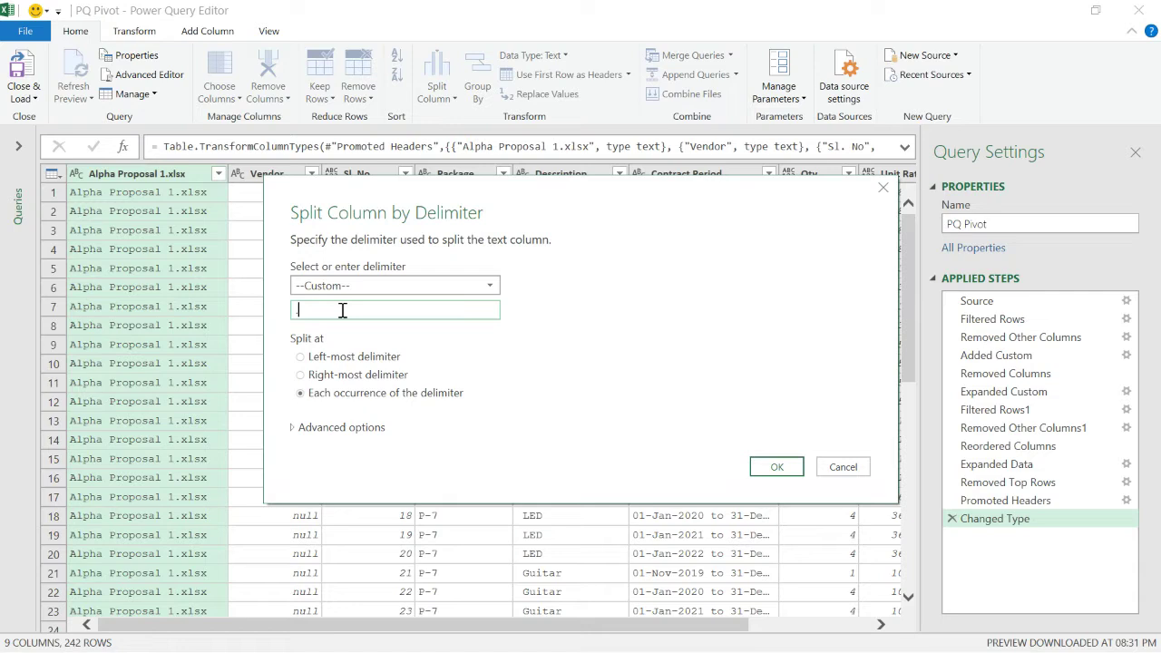
pyautogui.click(370, 430)
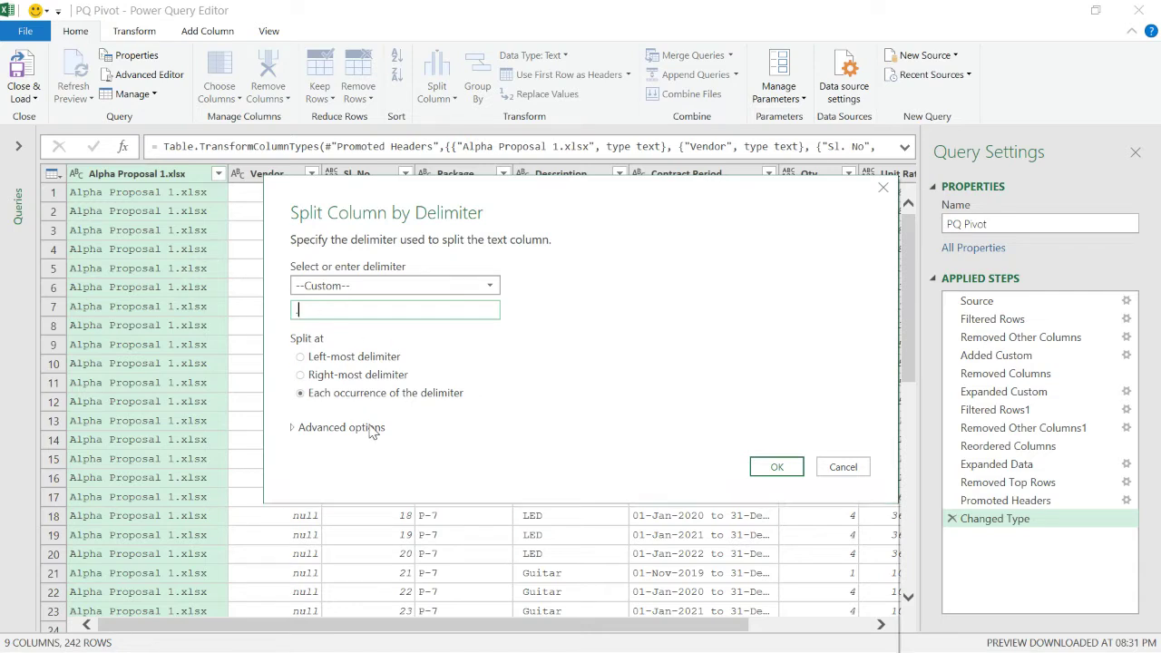
pyautogui.click(306, 518)
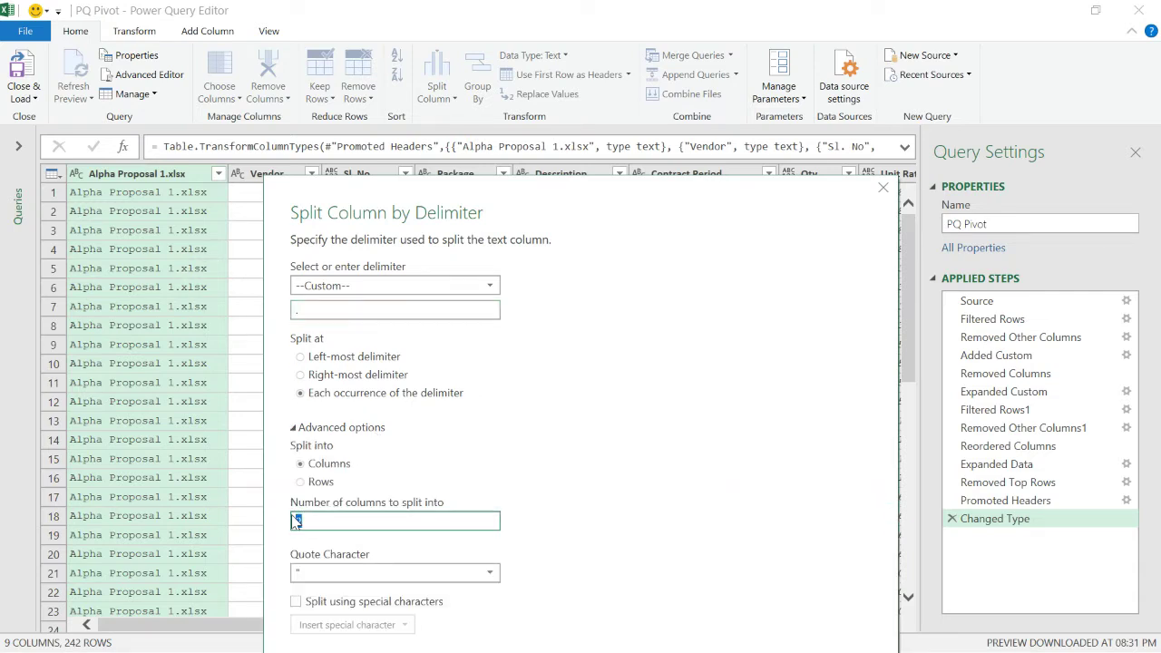
pyautogui.moveTo(302, 518); pyautogui.dragTo(296, 521)
pyautogui.write('1')
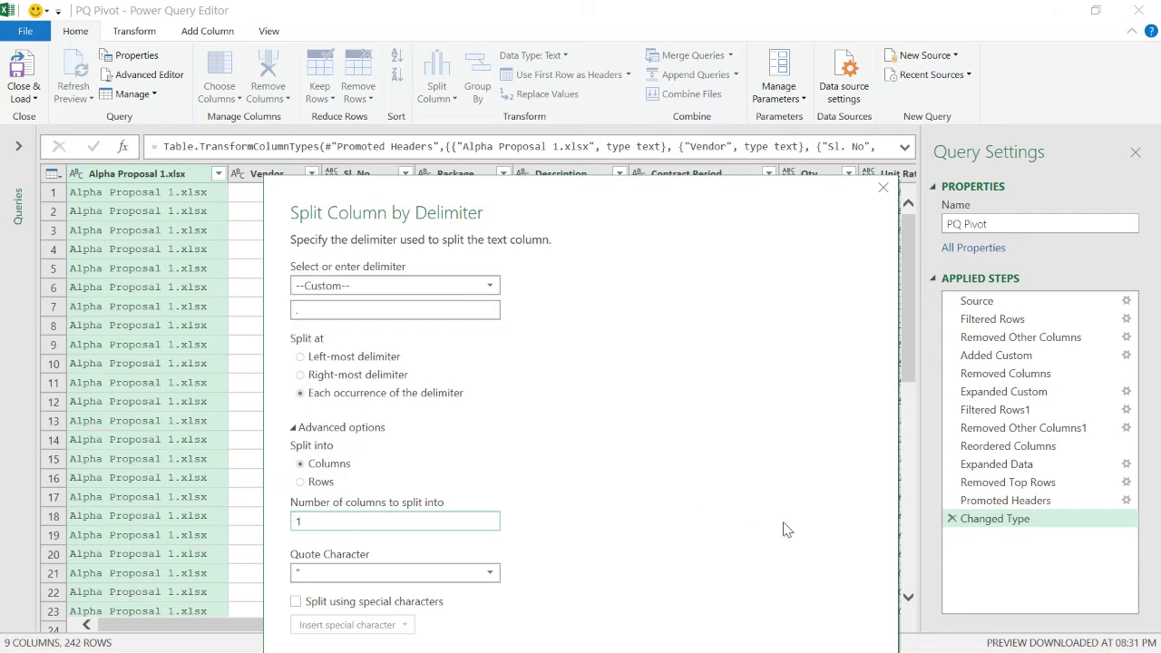
pyautogui.scroll(-3, 699, 223)
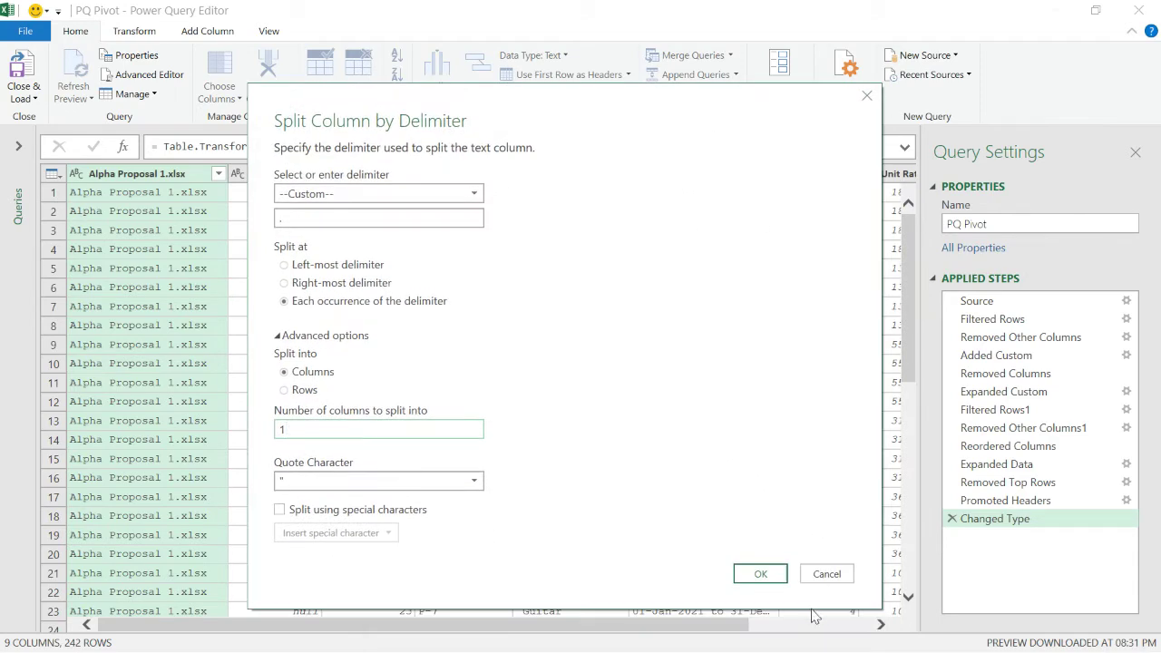
pyautogui.click(760, 577)
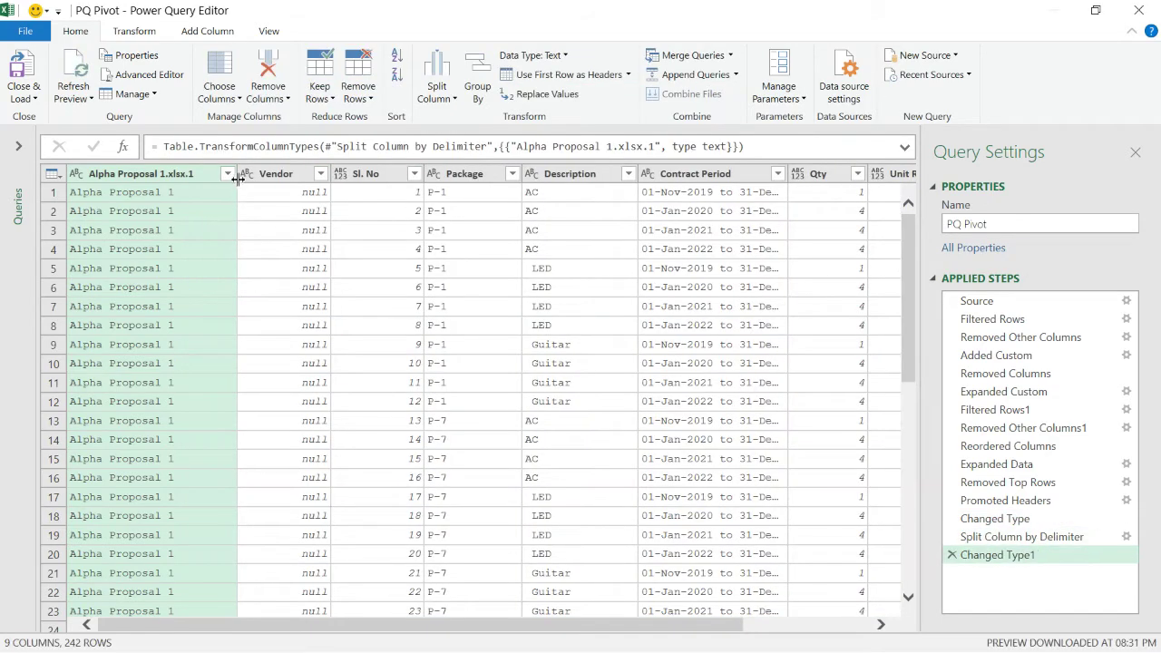
# - Narrow the file name column and try to rename it Vendor
pyautogui.moveTo(237, 173); pyautogui.dragTo(181, 173)
pyautogui.doubleClick(138, 173)
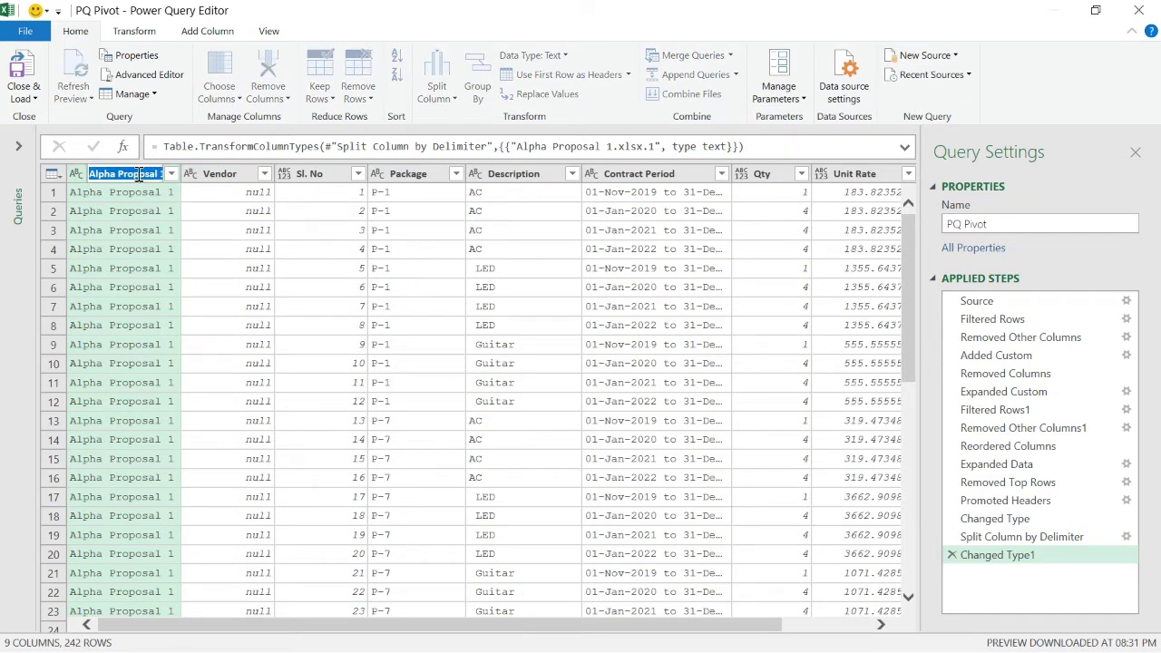
pyautogui.write('Vendor')
pyautogui.click(136, 270)
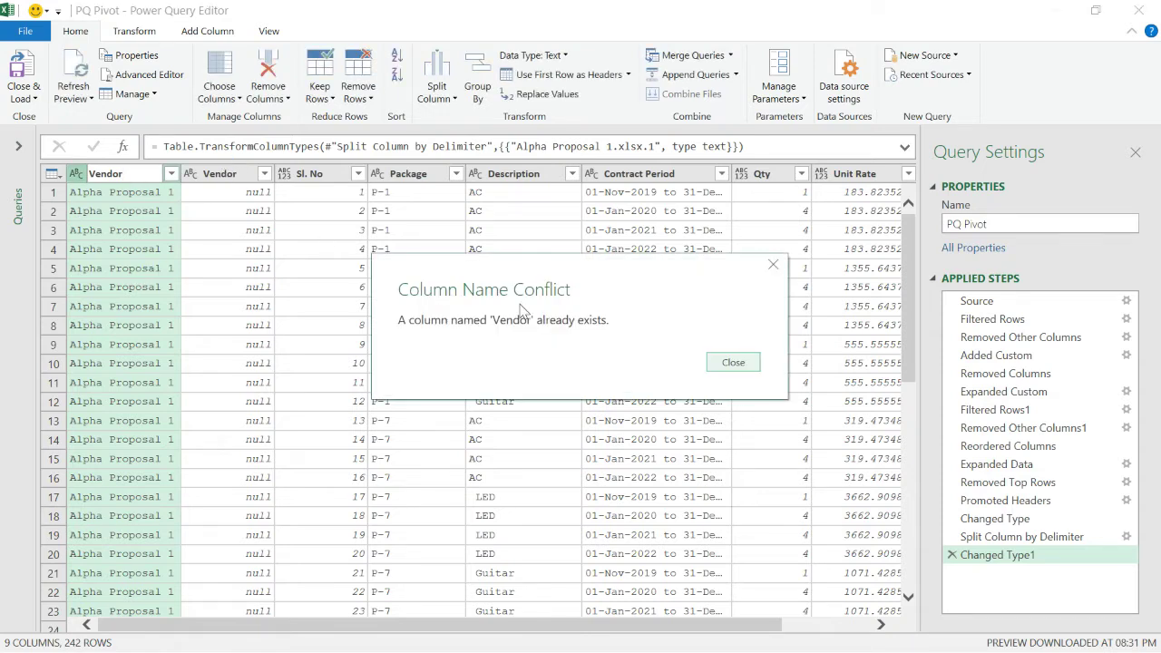
pyautogui.click(756, 363)
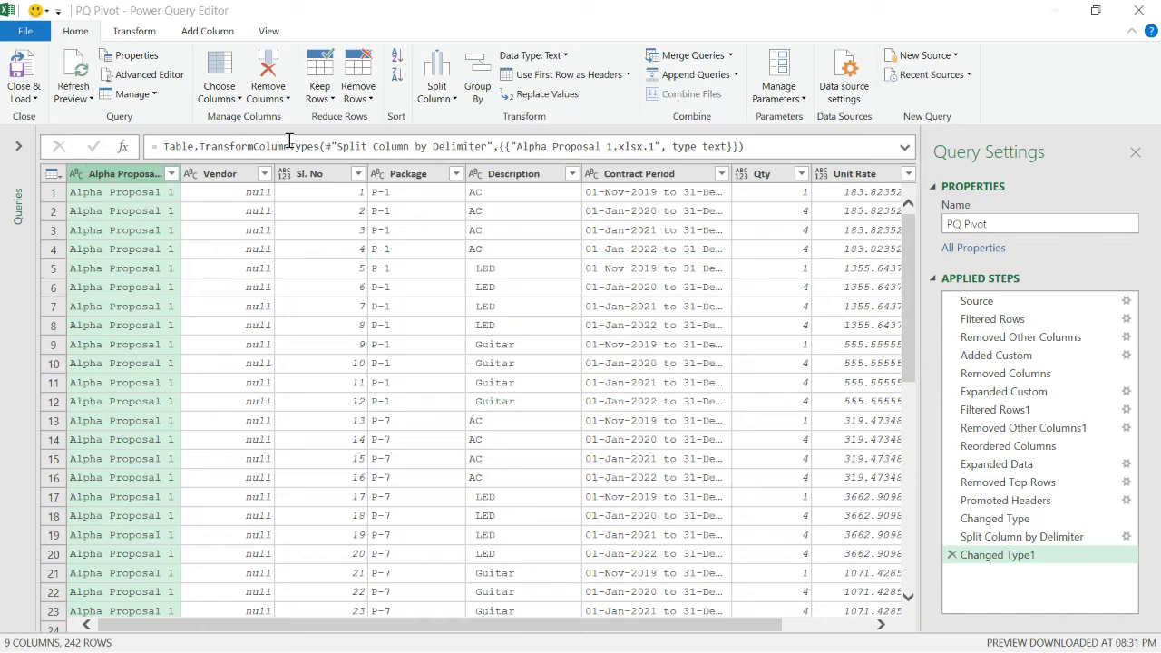
# - Remove the original Vendor column containing nulls and rename the file name column Vendor
pyautogui.click(236, 174)
pyautogui.rightClick(236, 174)
pyautogui.click(272, 204)
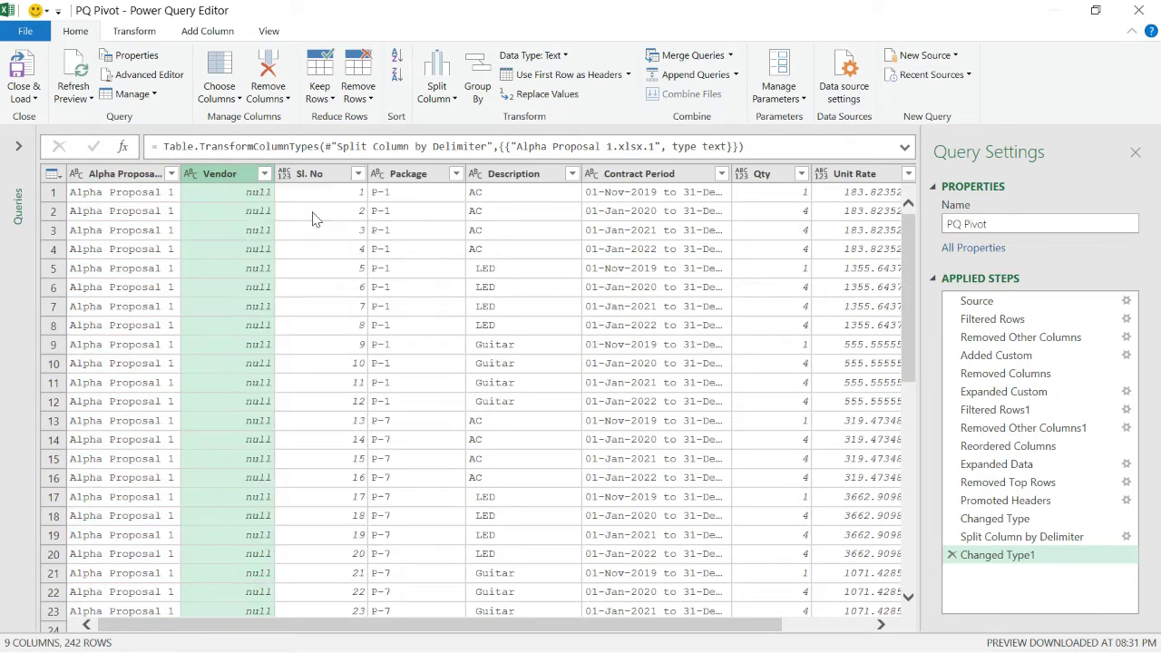
pyautogui.click(132, 175)
pyautogui.doubleClick(131, 175)
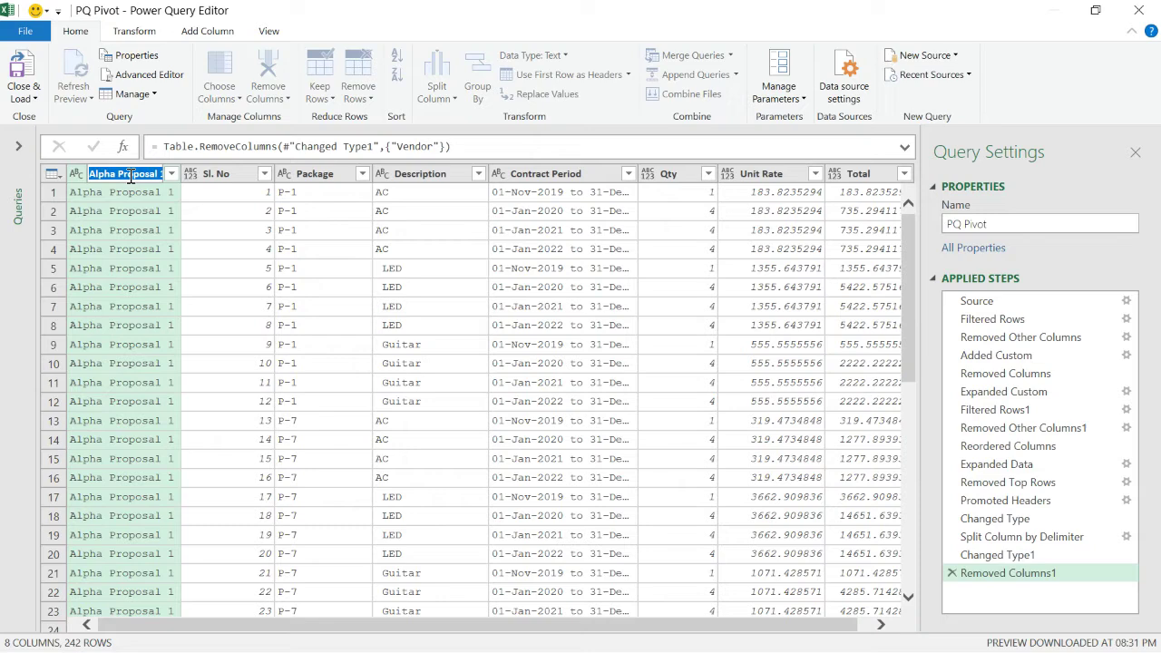
pyautogui.write('Vendor')
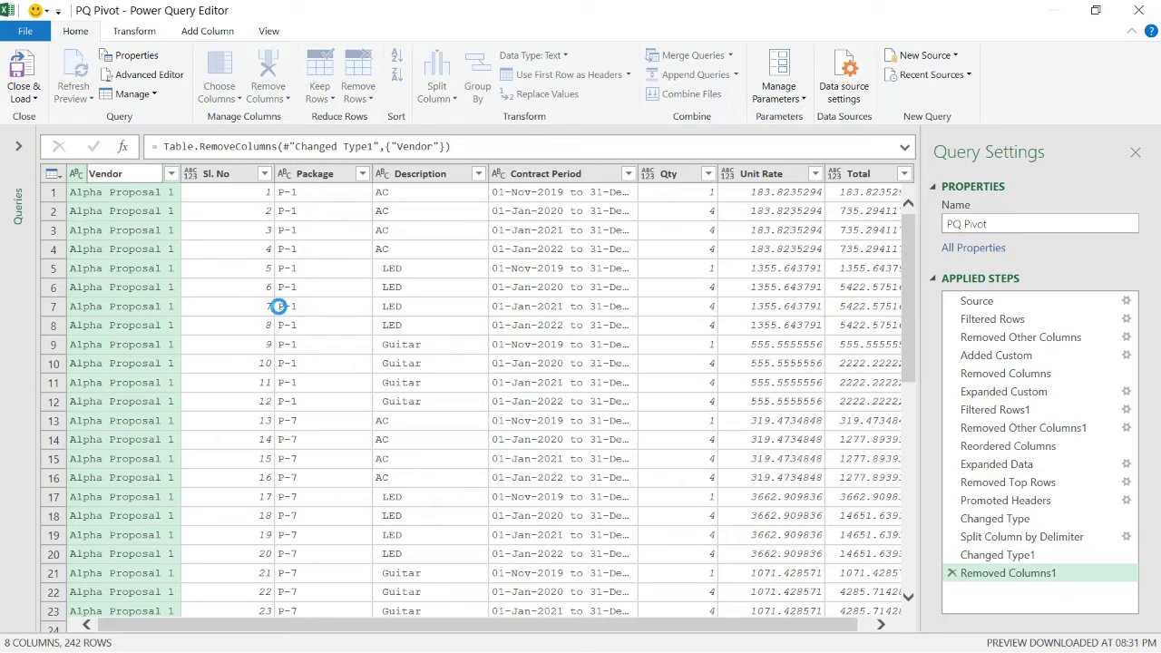
pyautogui.press('Return')
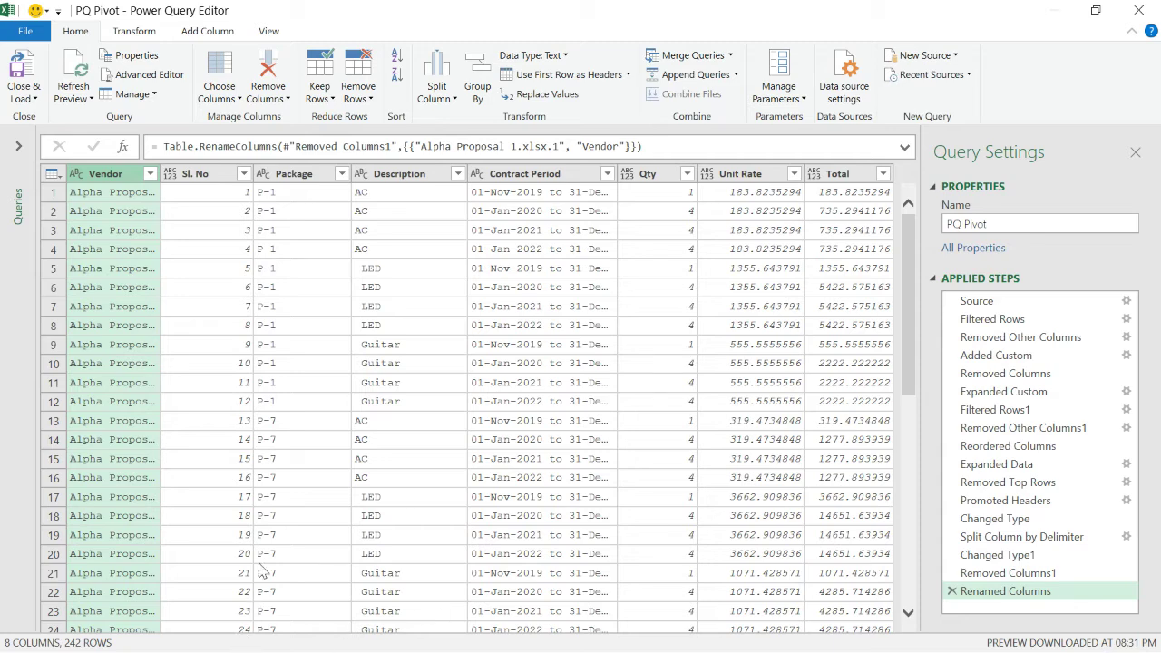
pyautogui.scroll(-4, 262, 549)
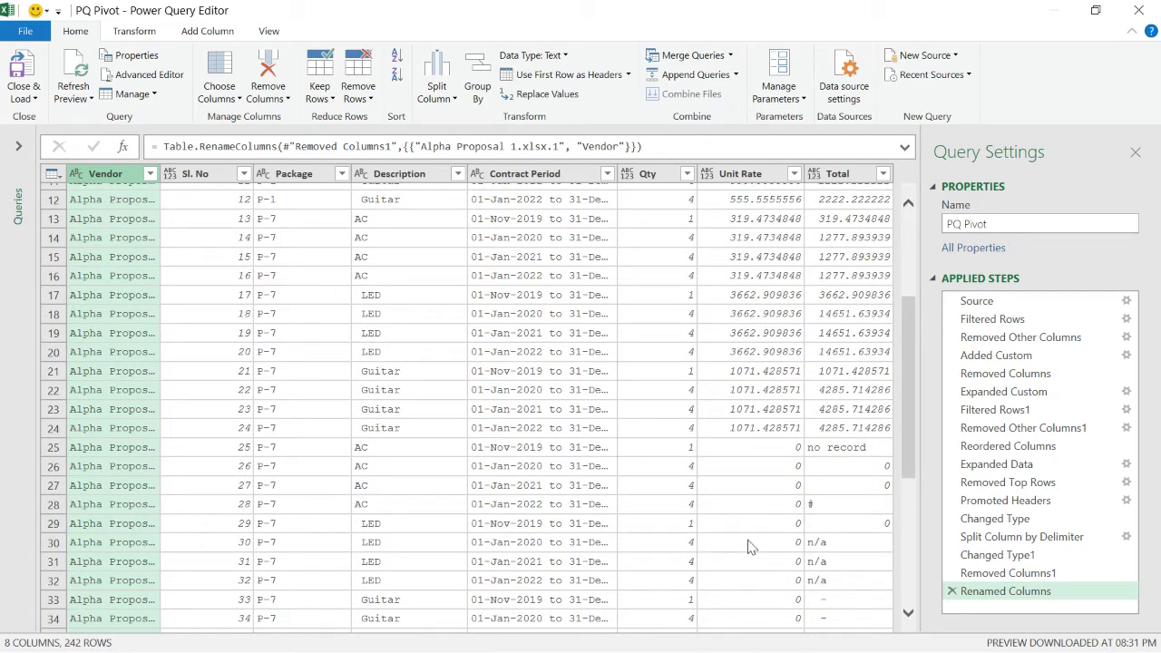
# - Automatically detect the data type of the Qty column and check the type assigned to it
pyautogui.scroll(-3, 759, 406)
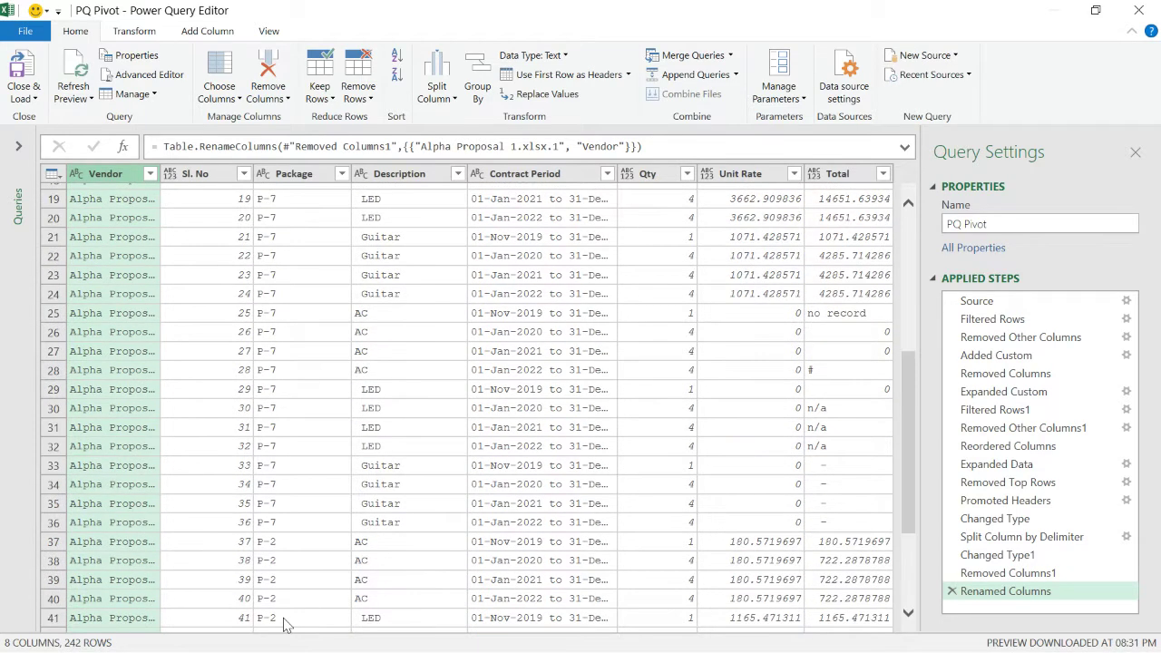
pyautogui.click(289, 624)
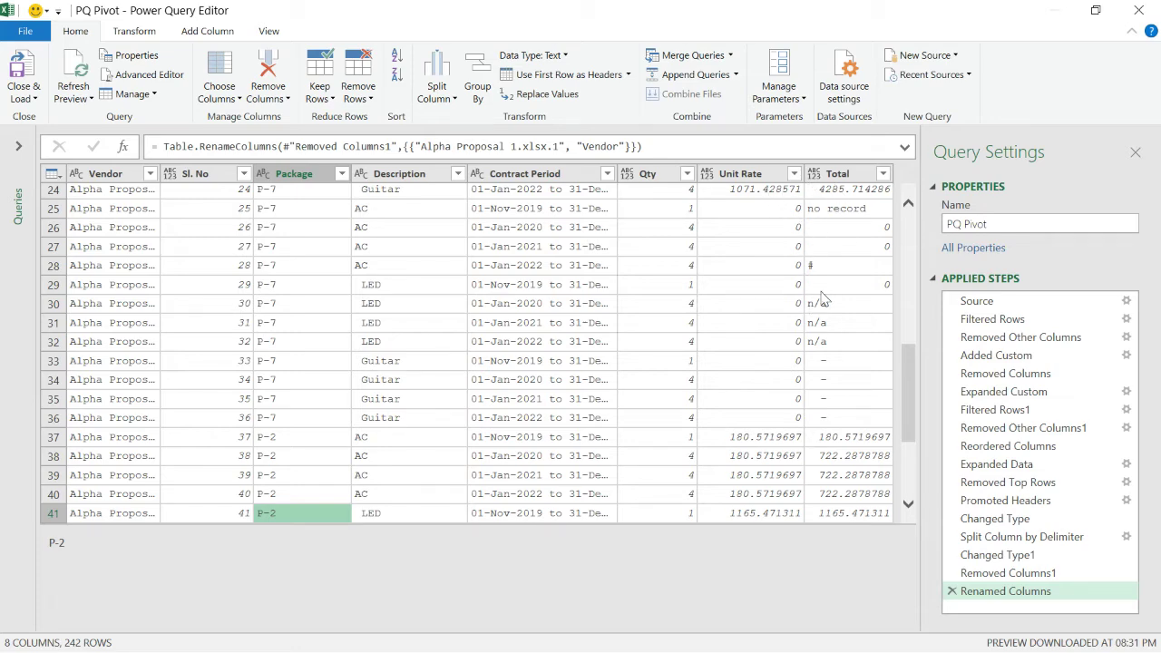
pyautogui.click(653, 174)
pyautogui.doubleClick(655, 176)
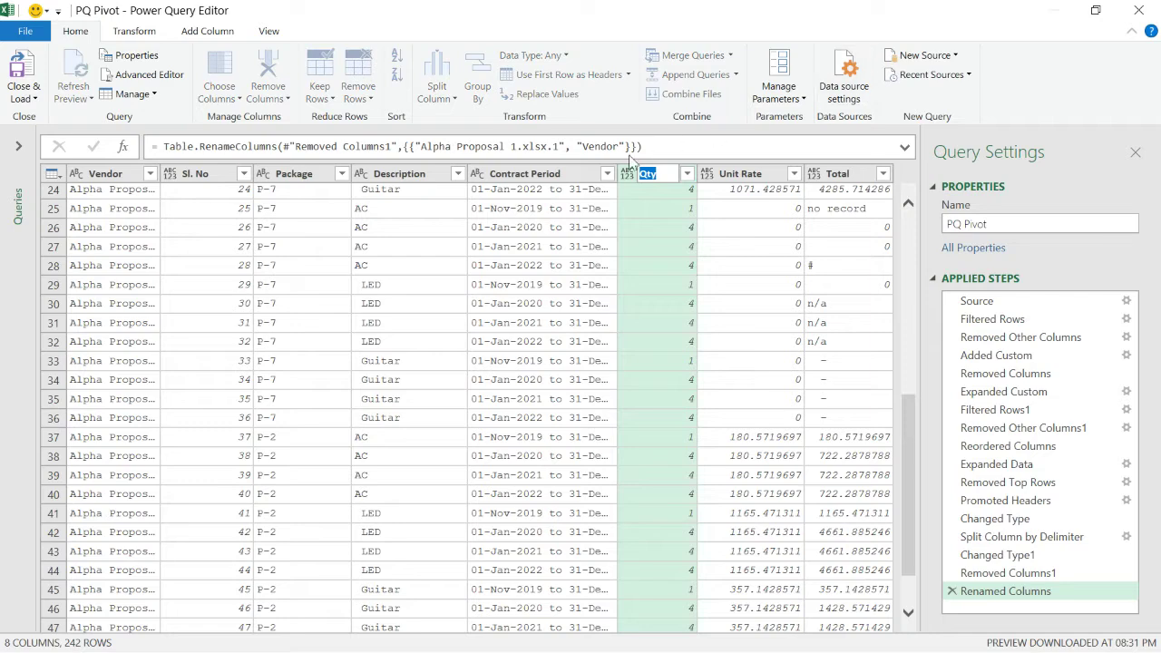
pyautogui.click(150, 31)
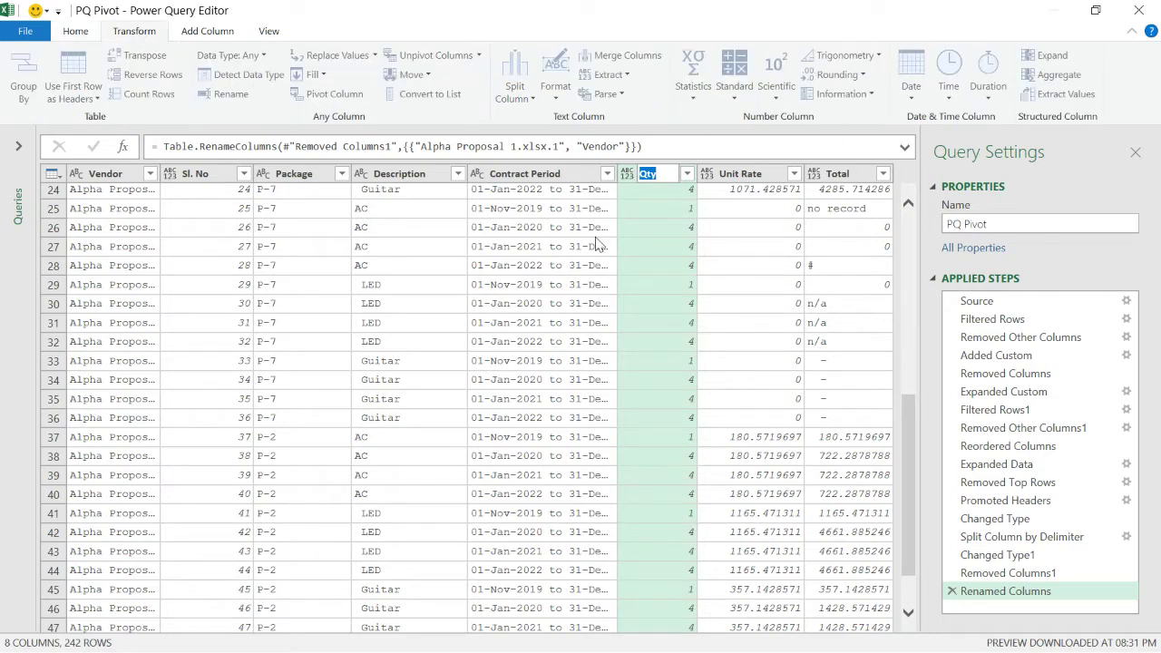
pyautogui.click(643, 178)
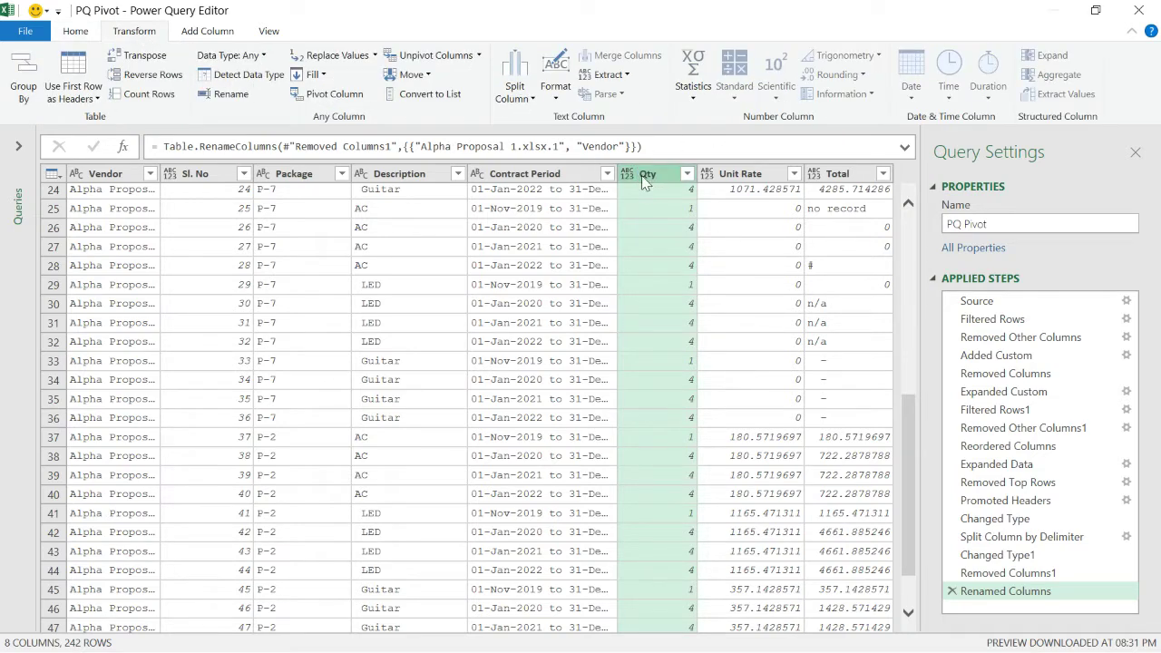
pyautogui.click(241, 74)
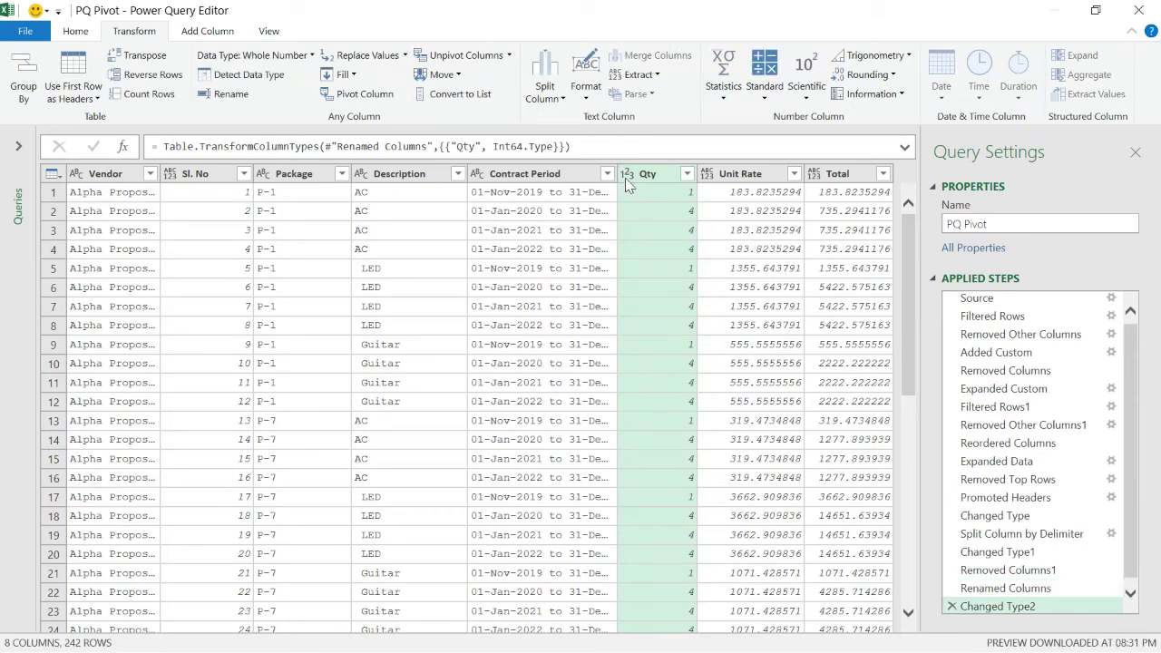
pyautogui.click(625, 178)
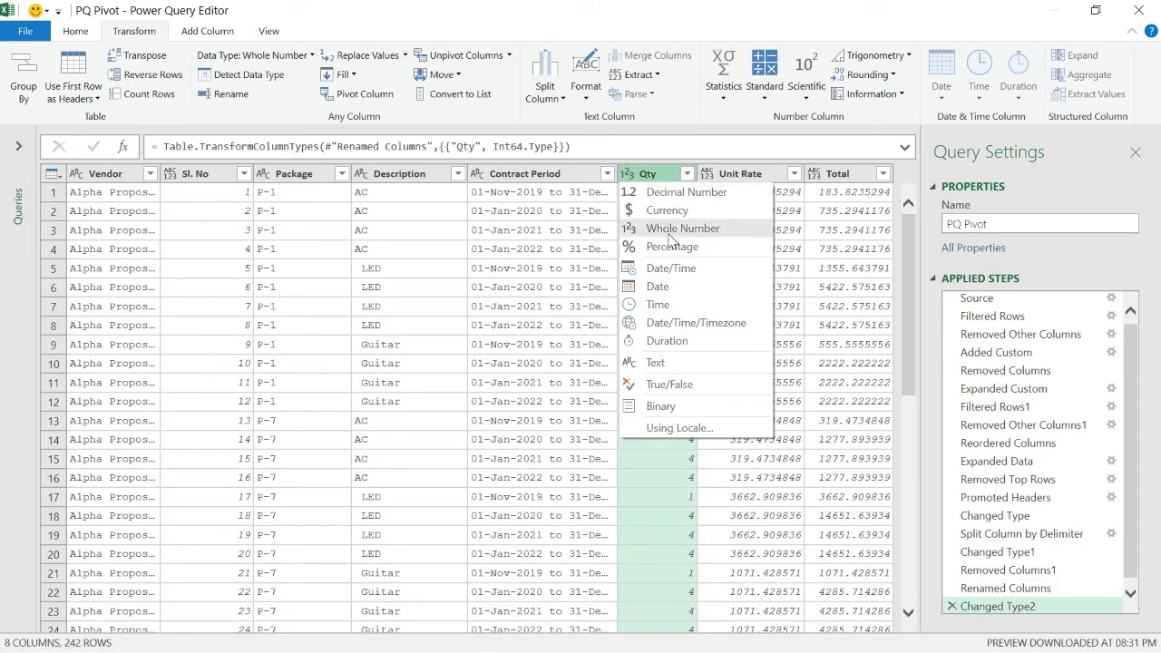
# - Set the data type of the Unit Rate and Total columns to Decimal Number
pyautogui.click(768, 172)
pyautogui.click(708, 176)
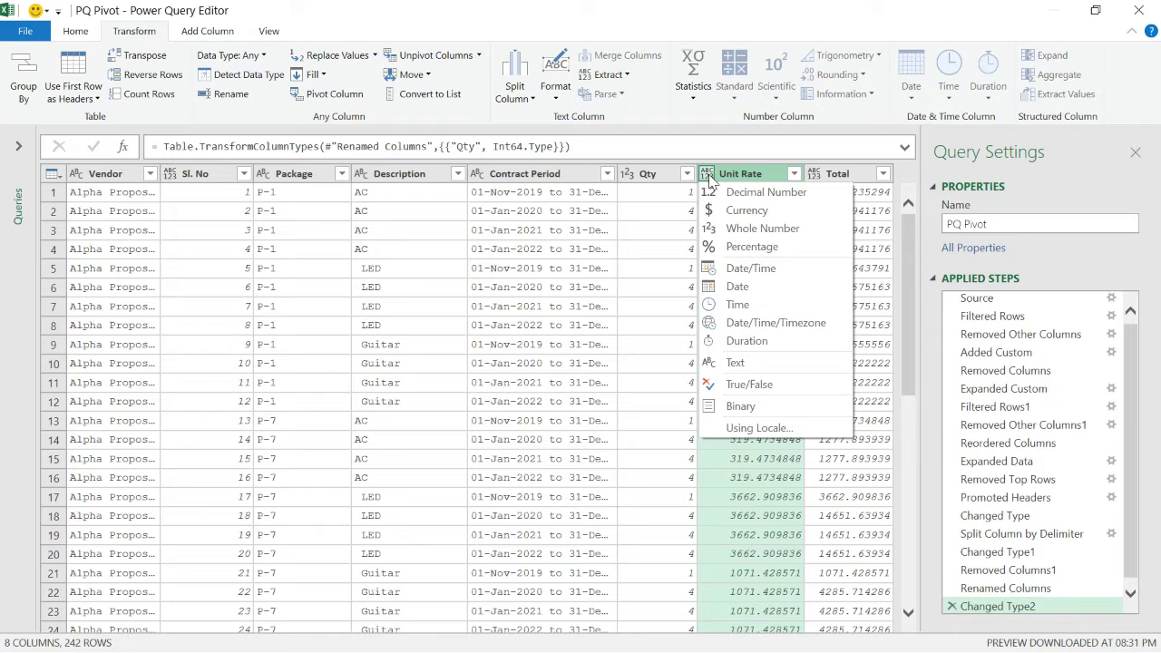
pyautogui.click(739, 199)
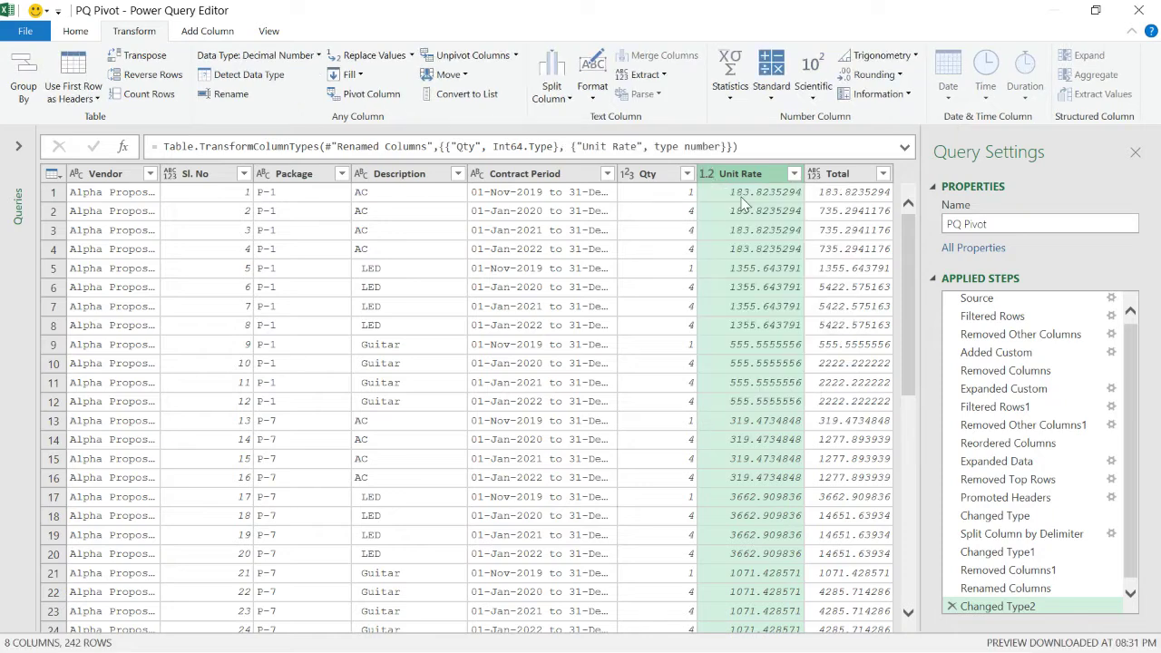
pyautogui.click(814, 175)
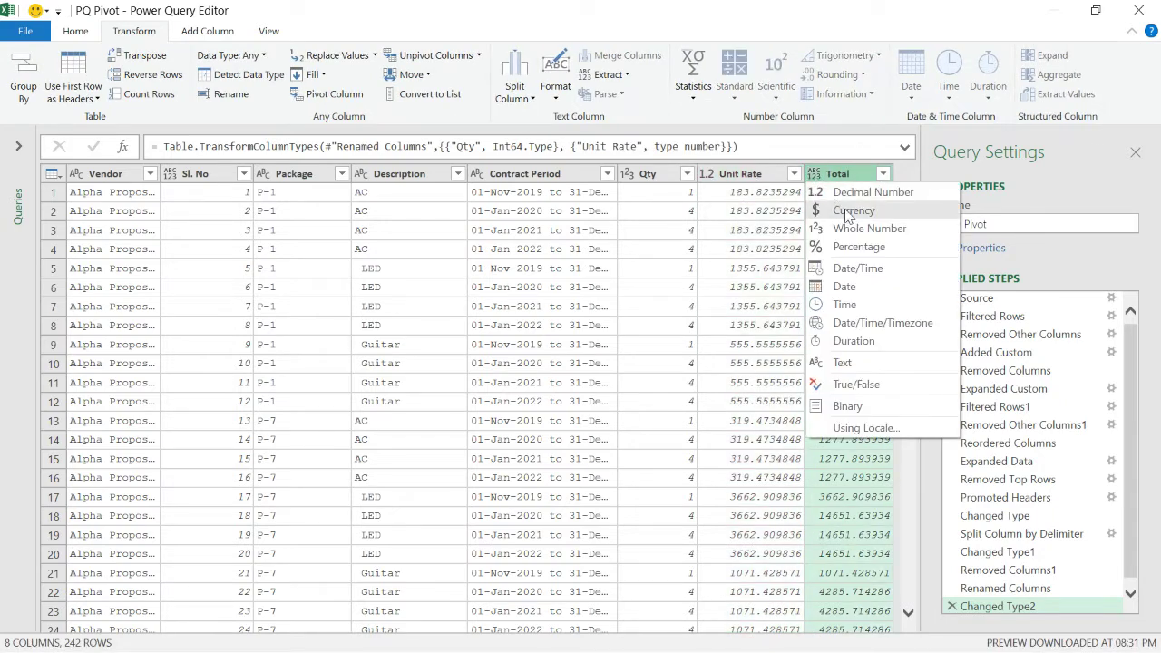
pyautogui.click(873, 193)
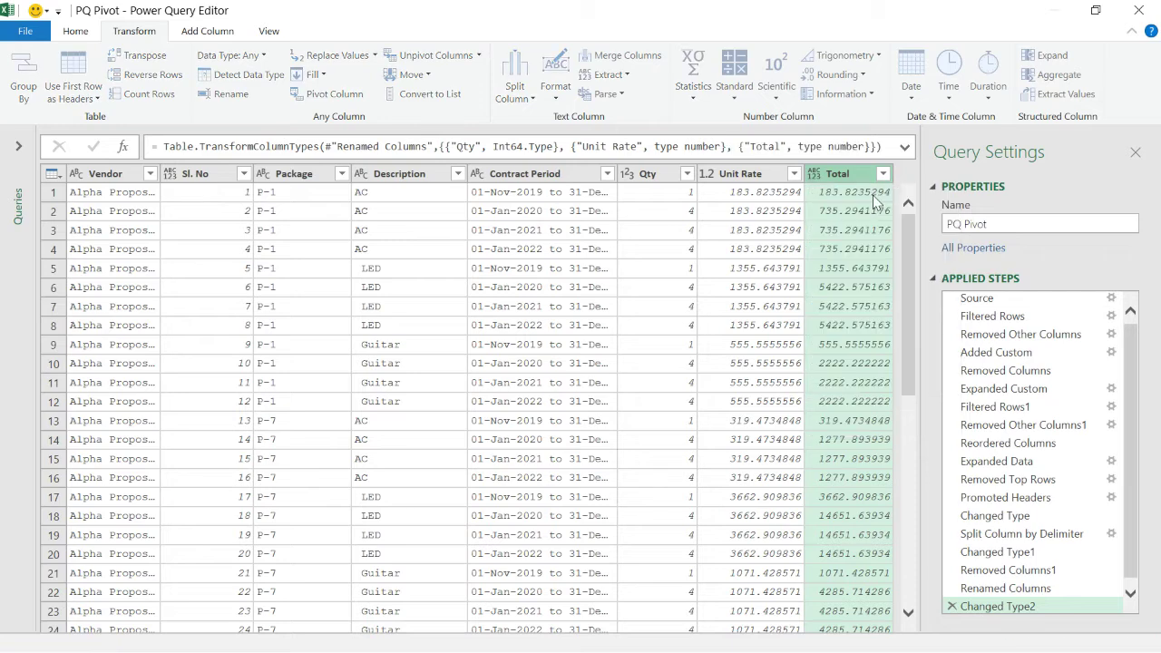
# - Trim the leading and trailing spaces from the text in the Description column
pyautogui.scroll(-6, 778, 323)
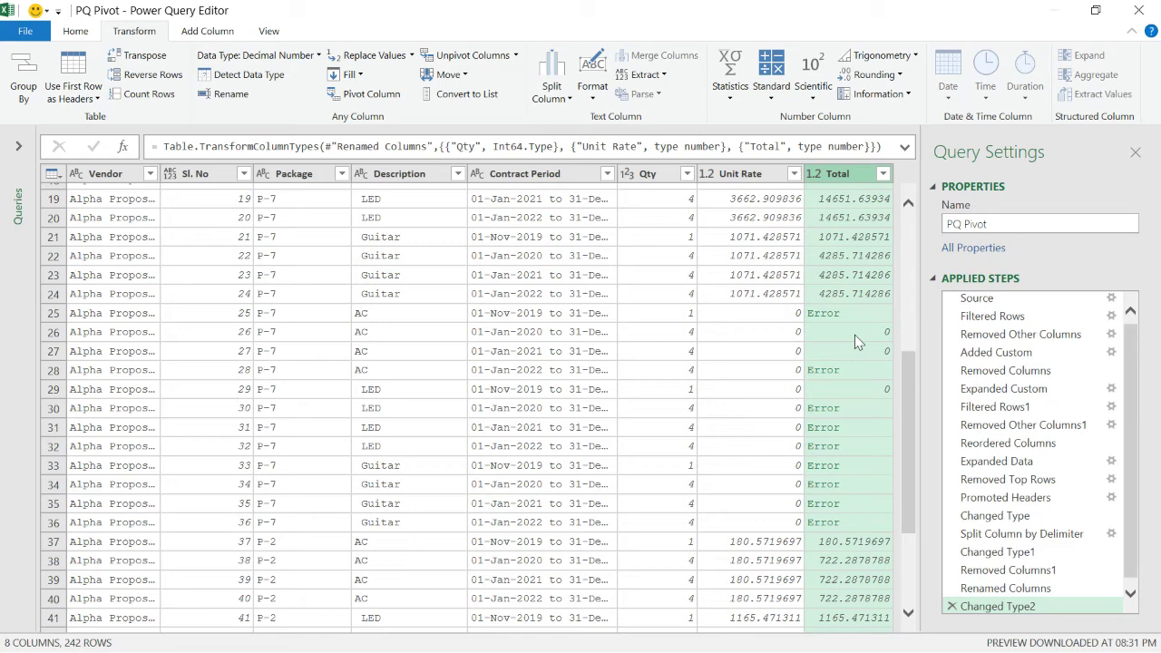
pyautogui.scroll(-3, 827, 313)
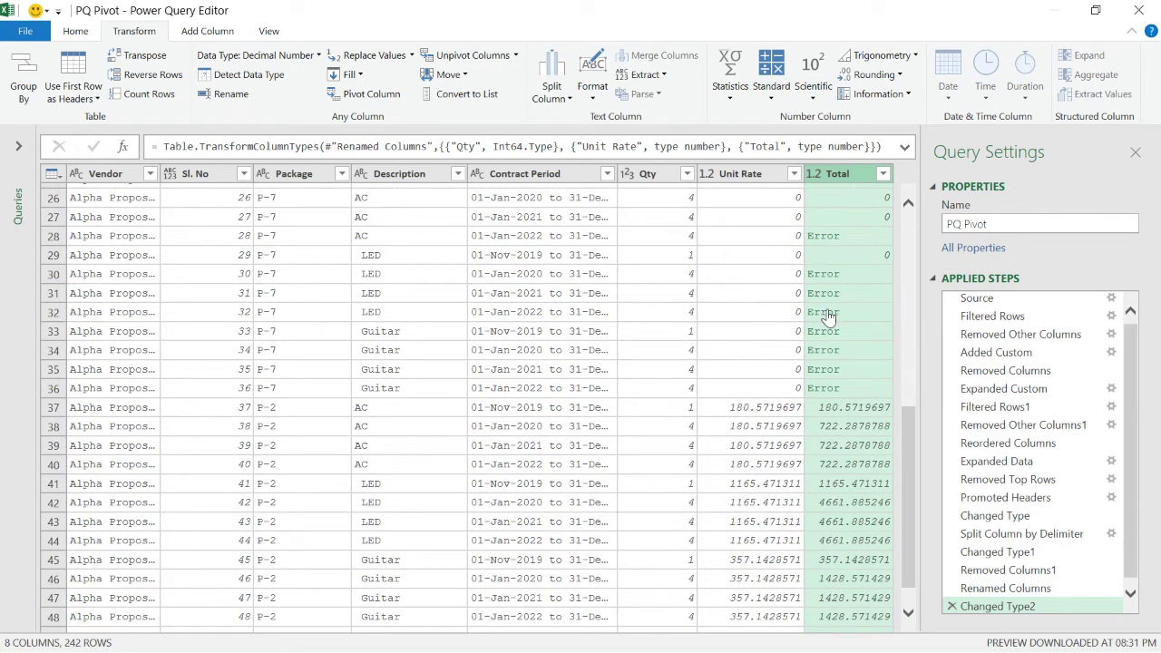
pyautogui.scroll(-1, 827, 315)
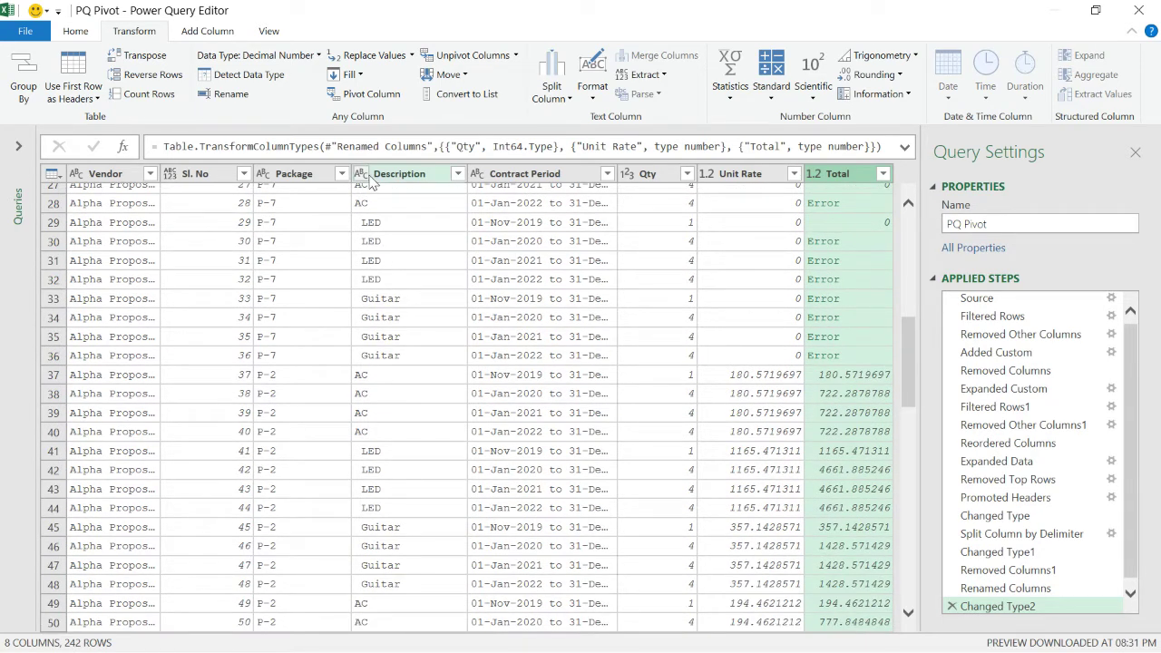
pyautogui.scroll(-3, 372, 435)
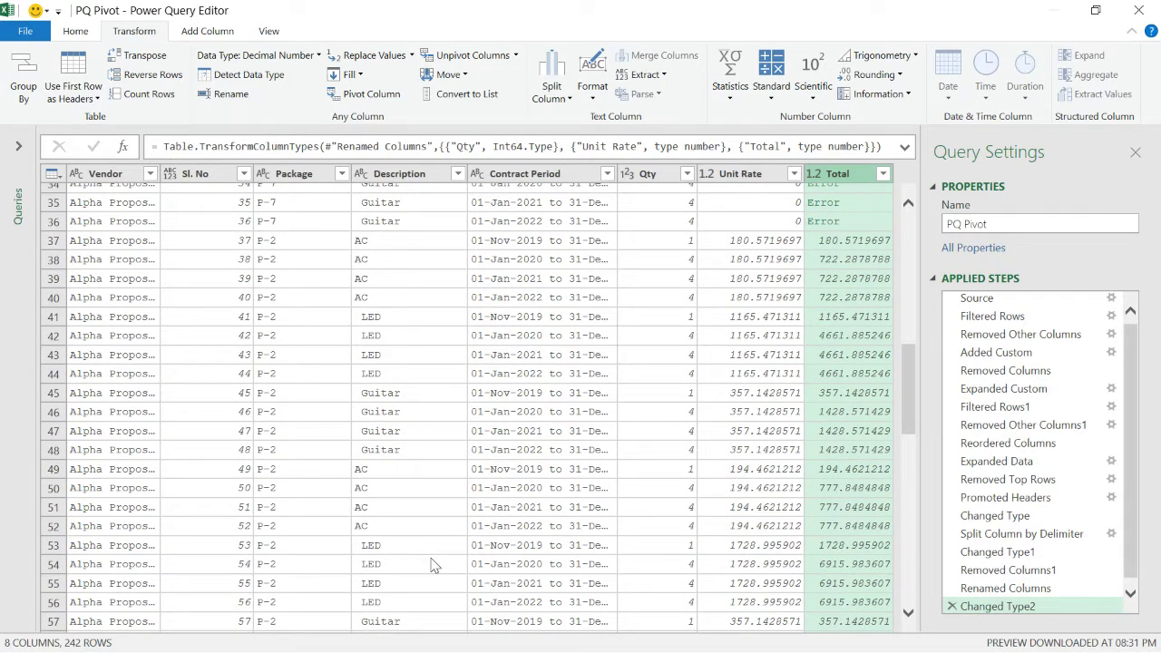
pyautogui.click(362, 173)
pyautogui.click(388, 176)
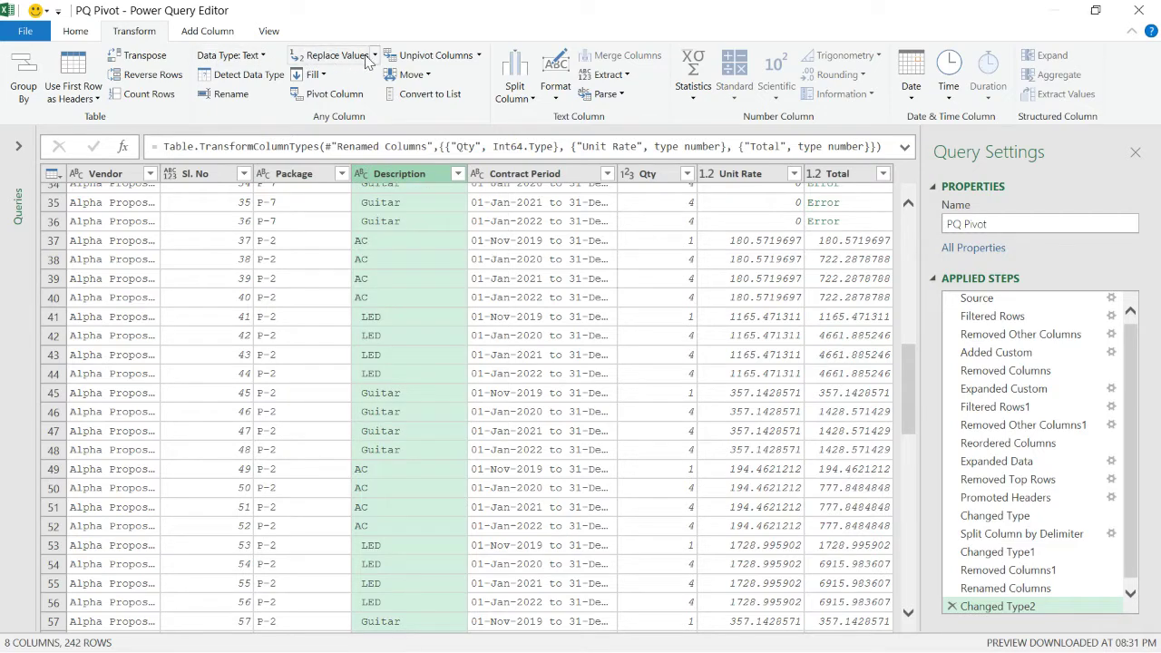
pyautogui.click(323, 76)
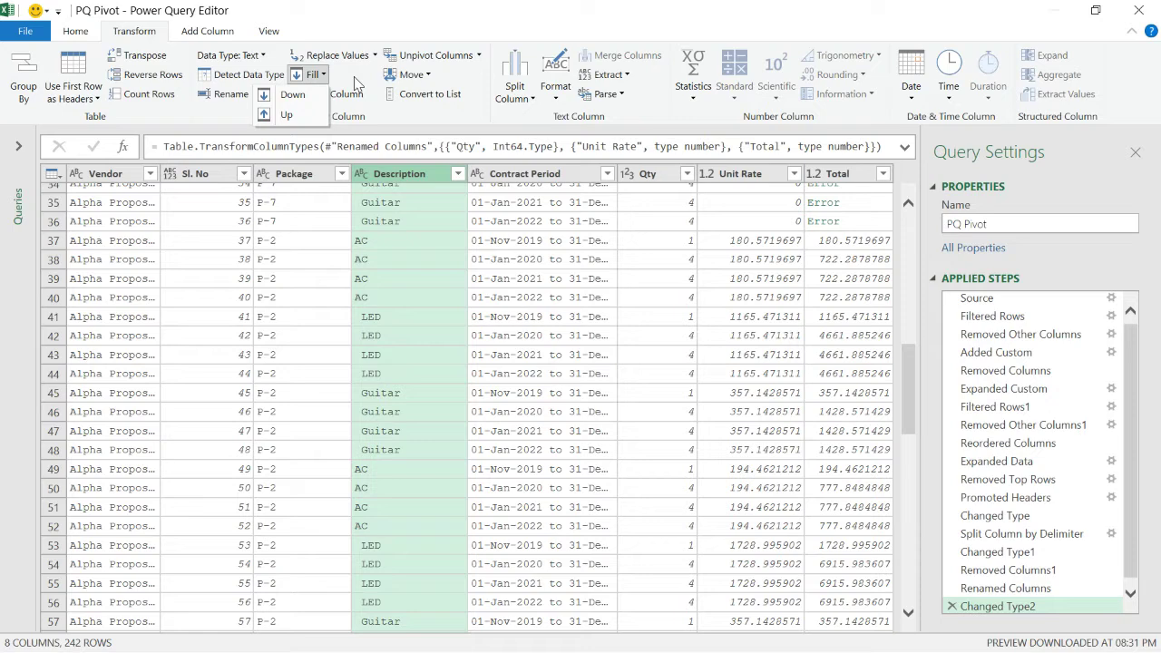
pyautogui.click(323, 76)
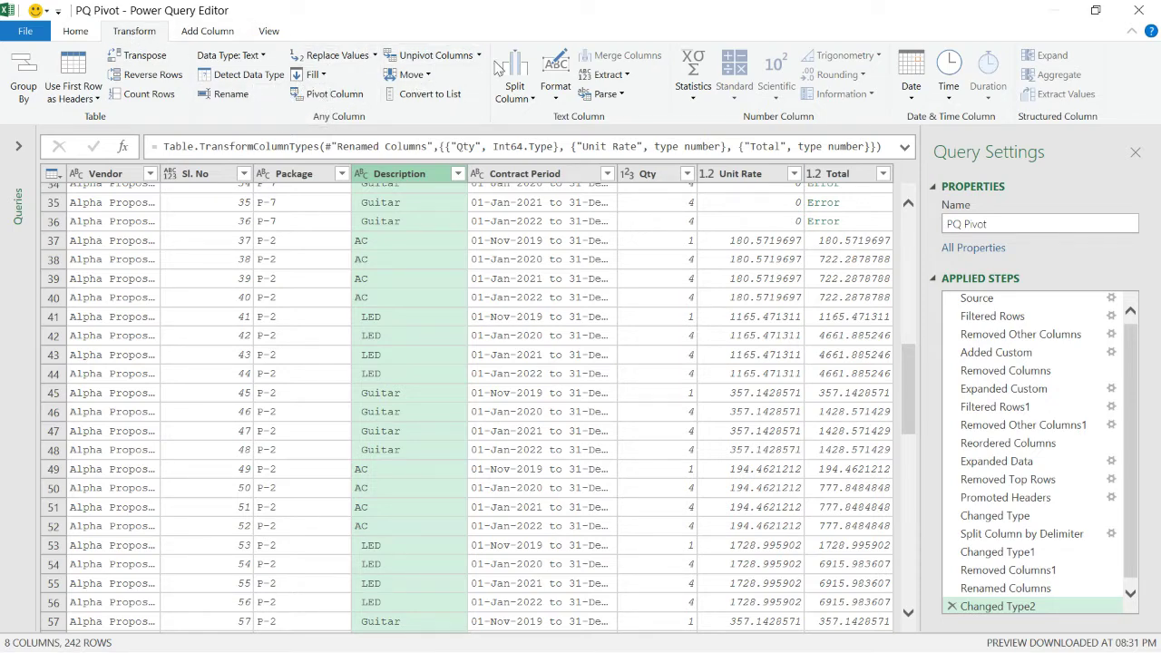
pyautogui.click(551, 100)
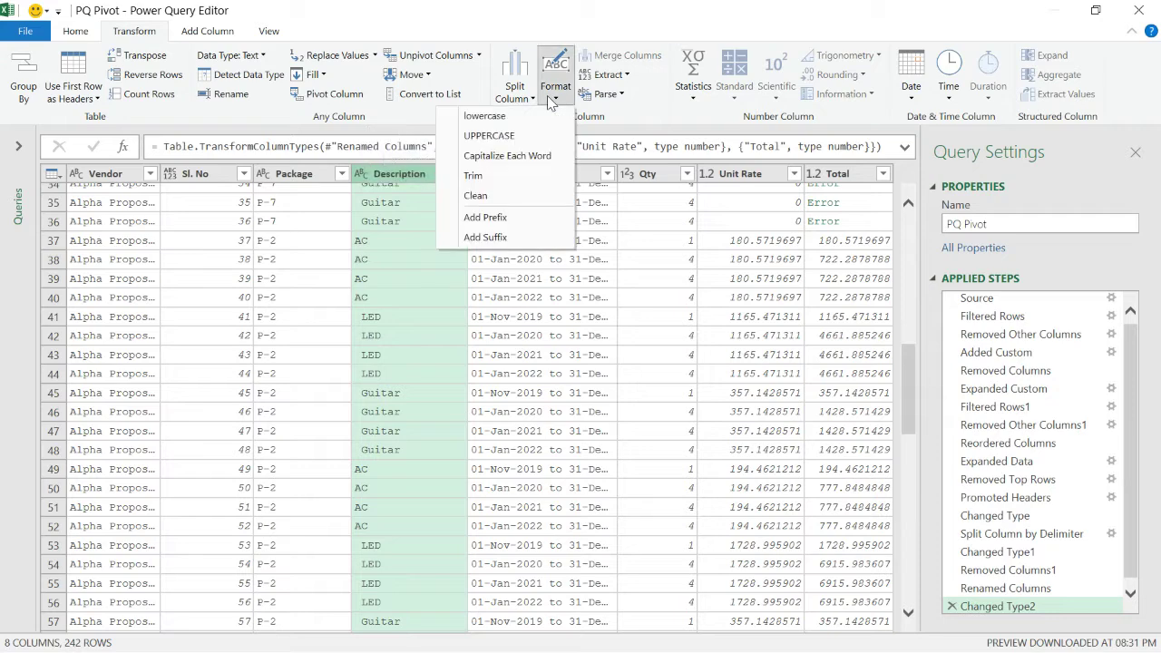
pyautogui.click(485, 179)
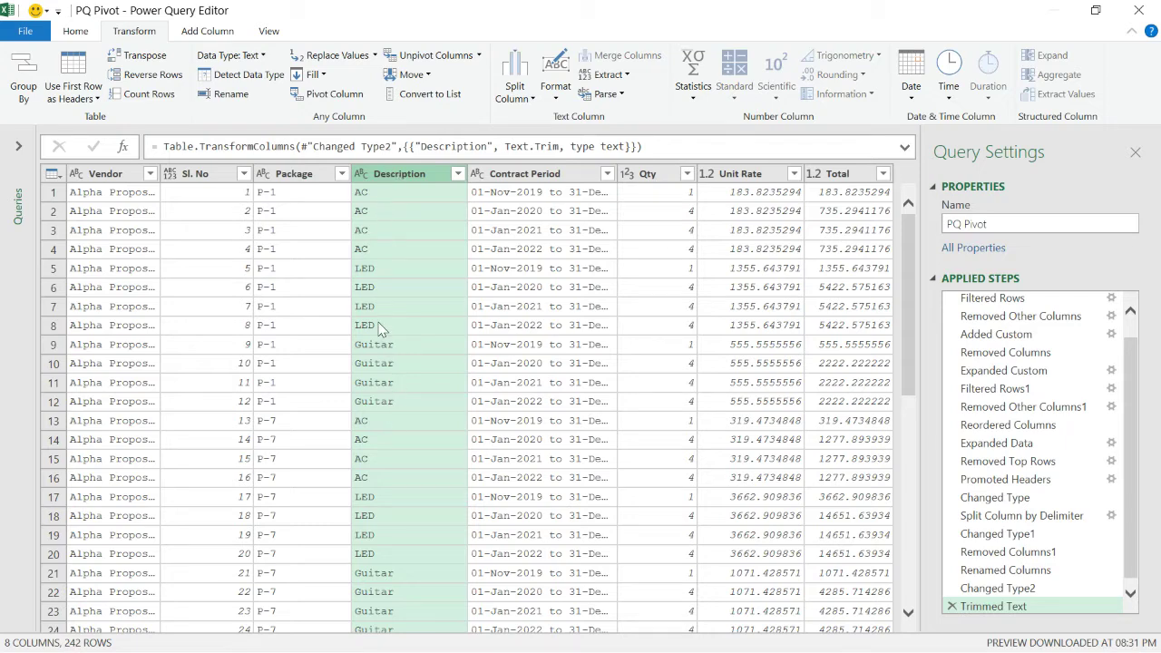
# - Filter the Sl. No column to exclude null values and the repeated header value "Sl. No"
pyautogui.scroll(-6, 374, 313)
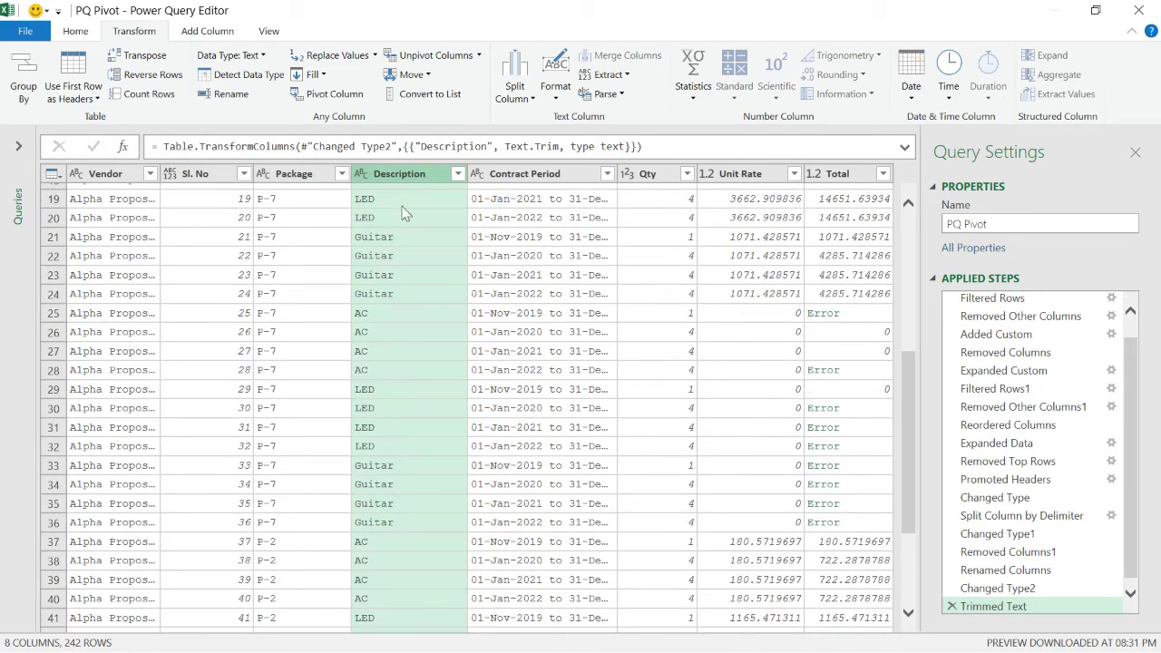
pyautogui.scroll(-8, 402, 195)
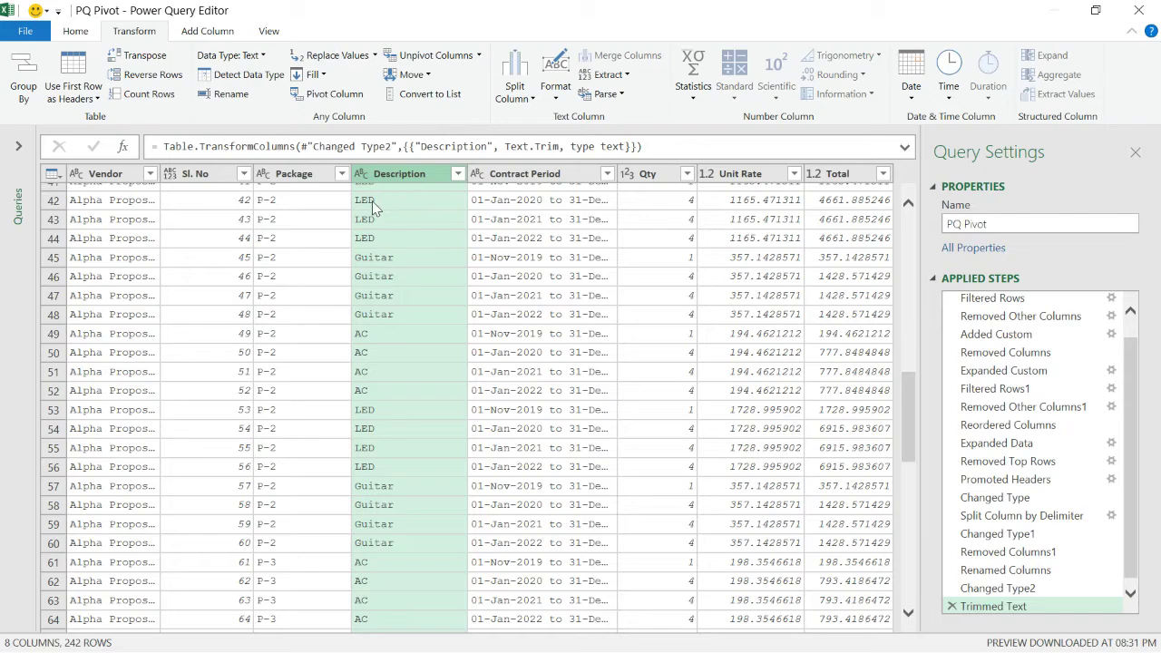
pyautogui.scroll(-10, 839, 267)
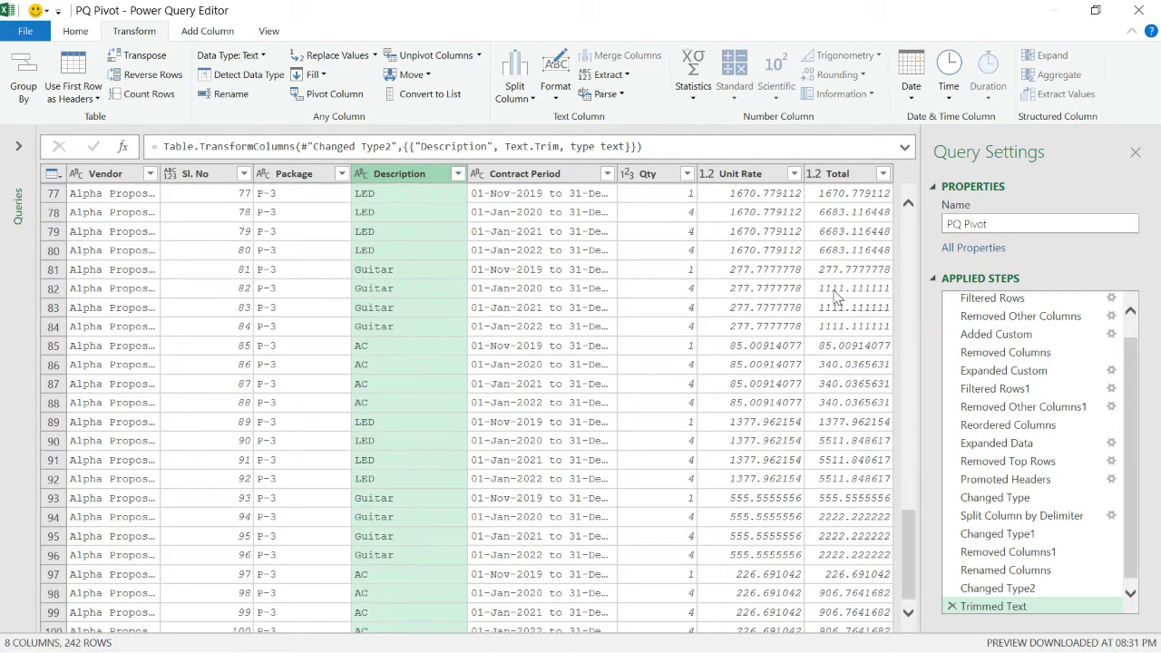
pyautogui.scroll(-18, 839, 307)
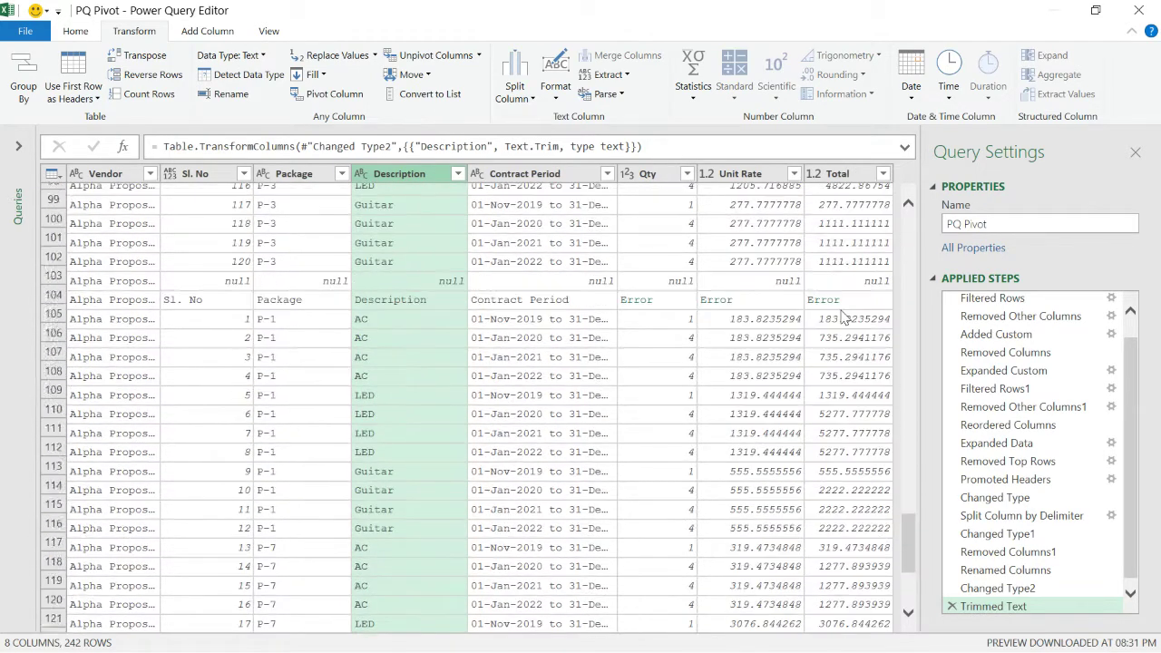
pyautogui.scroll(-6, 842, 315)
pyautogui.scroll(8, 842, 316)
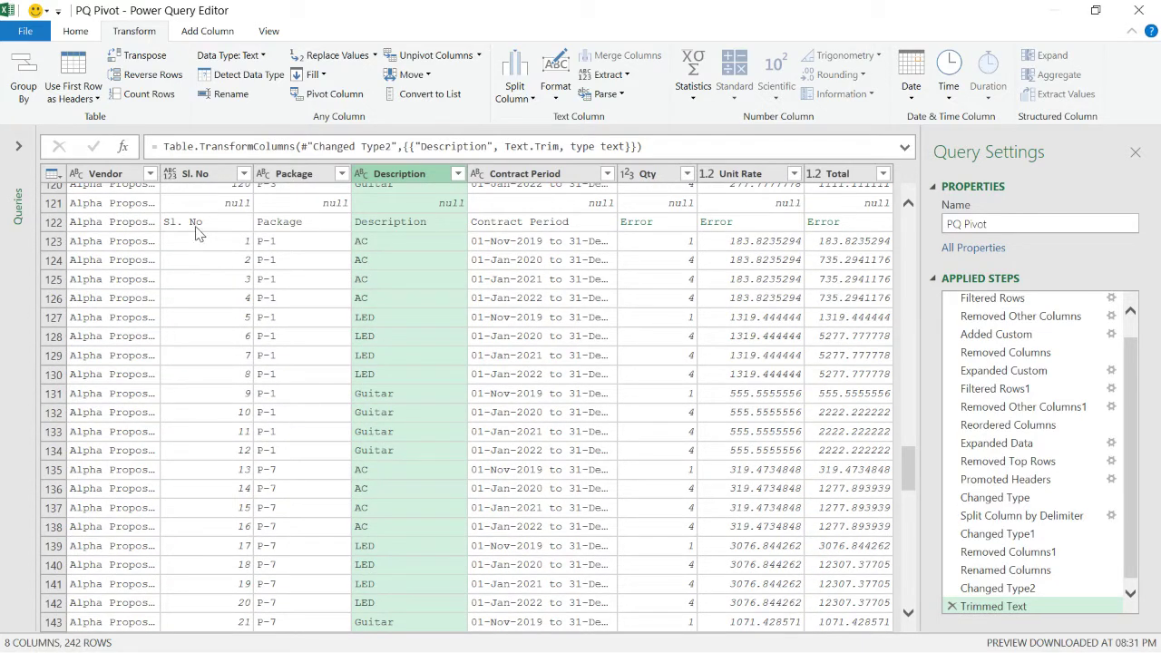
pyautogui.click(244, 174)
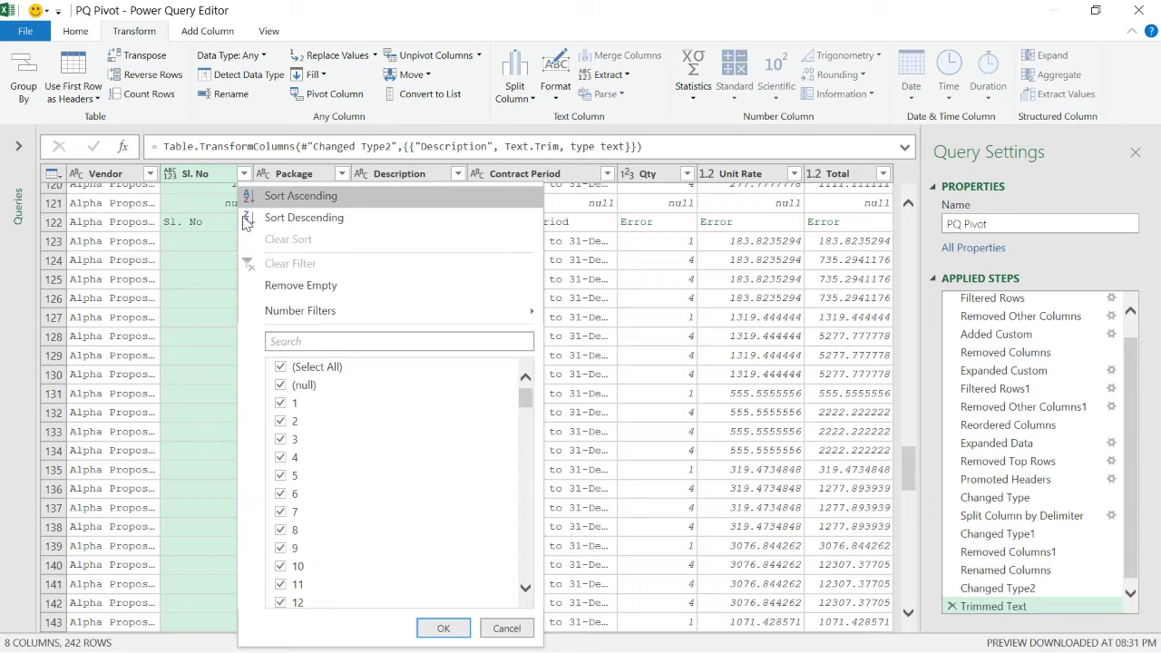
pyautogui.scroll(-7, 392, 465)
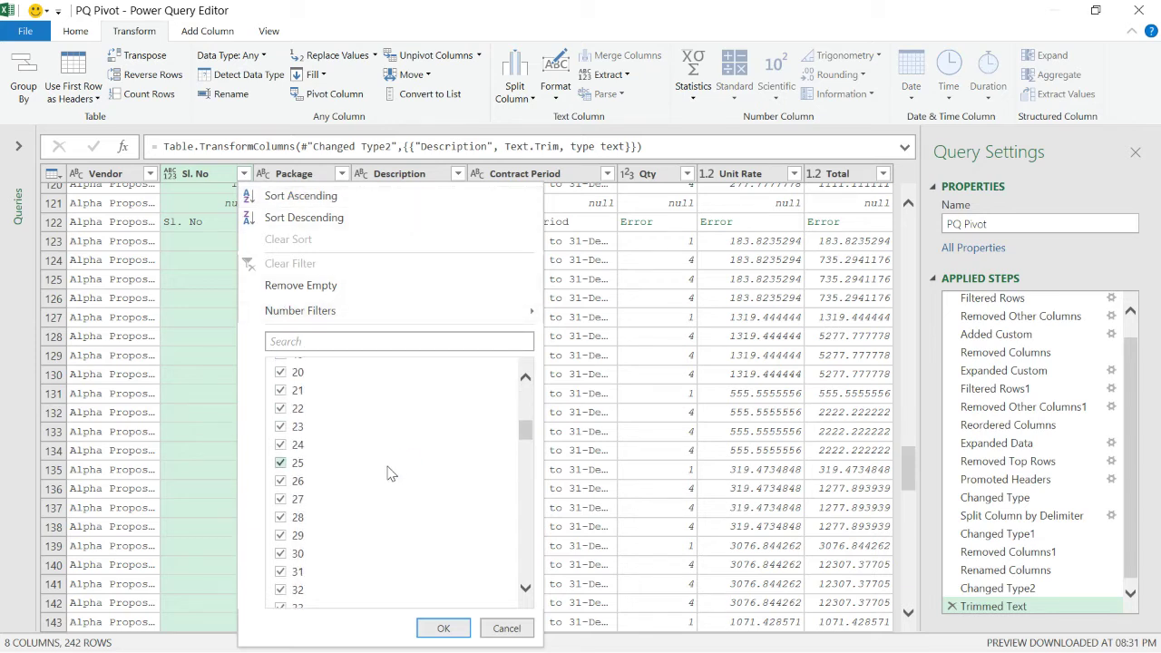
pyautogui.scroll(-20, 390, 471)
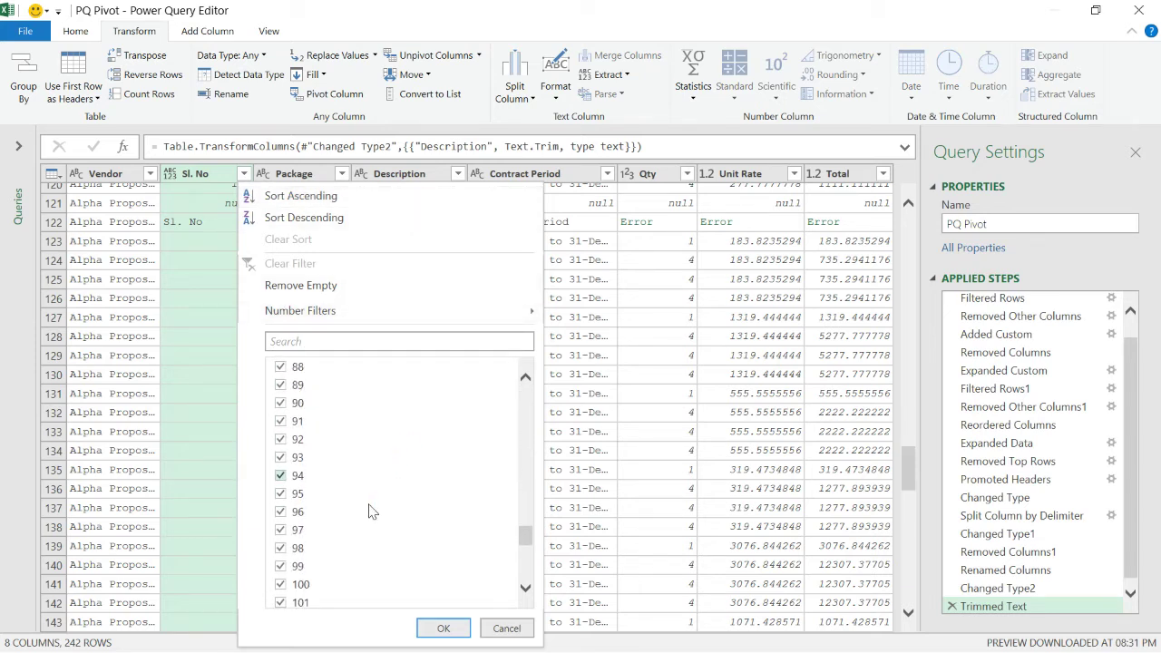
pyautogui.scroll(-7, 369, 511)
pyautogui.click(280, 599)
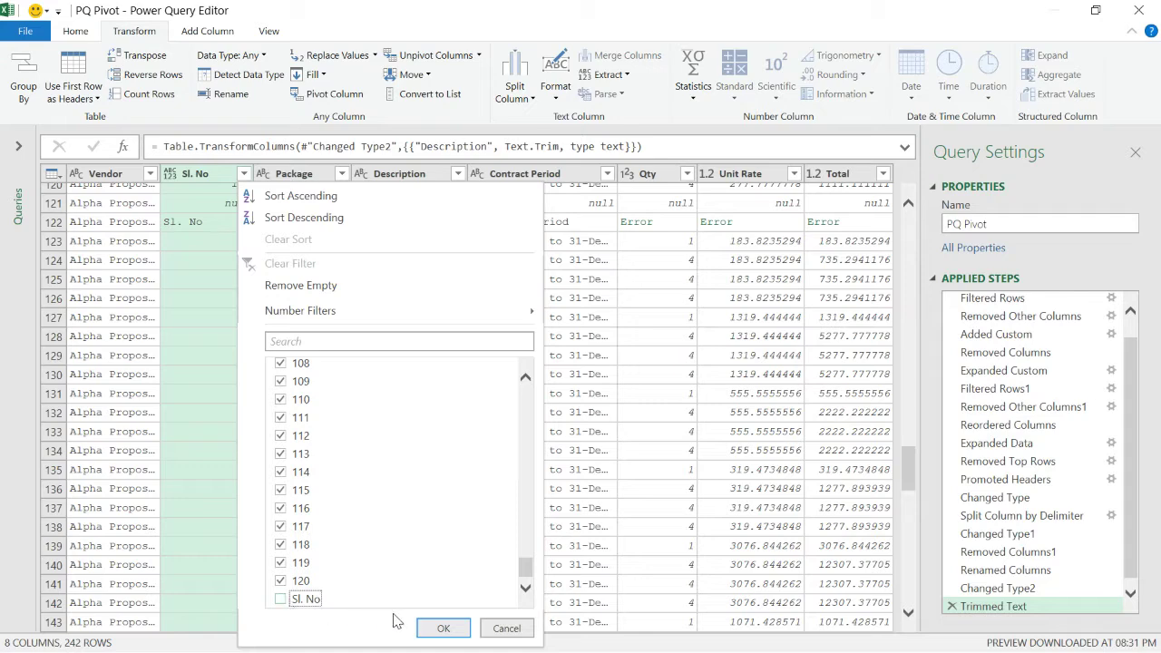
pyautogui.click(442, 628)
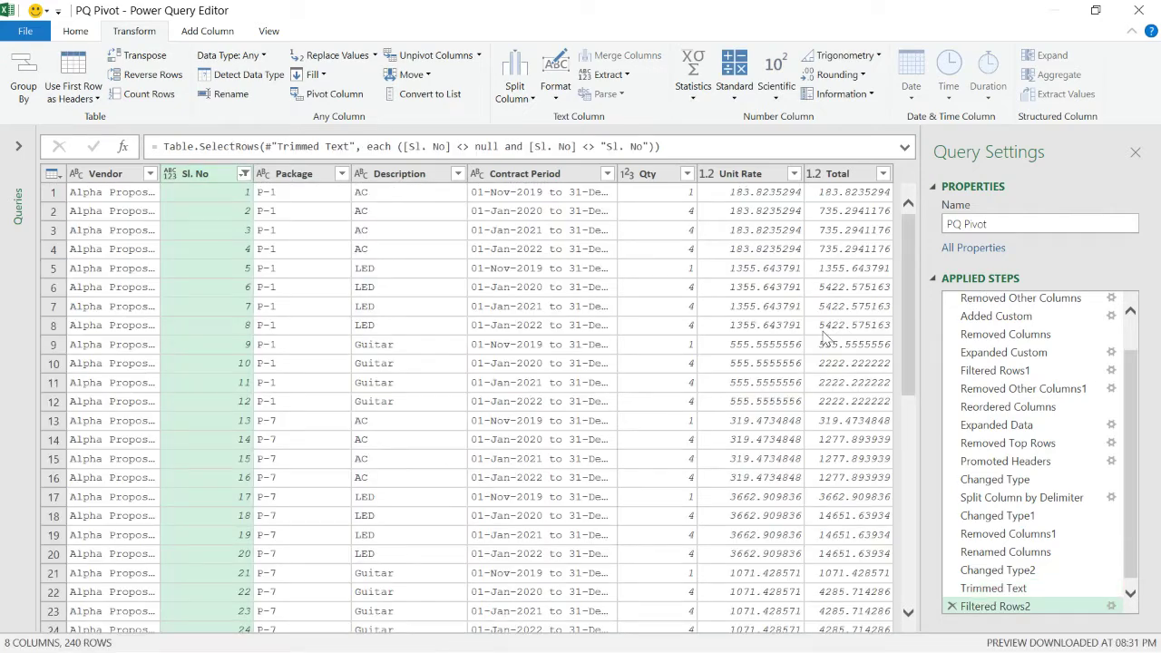
# - Try converting the Total column's data type to Text, and delete that type change from the applied steps
pyautogui.scroll(-5, 824, 344)
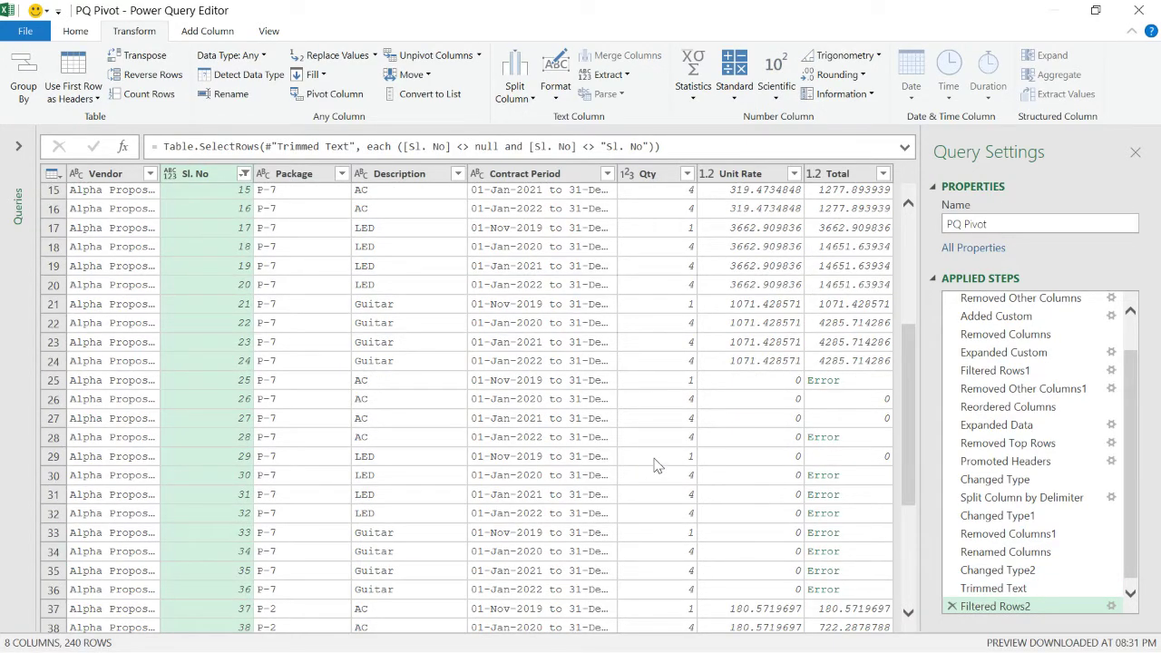
pyautogui.click(819, 175)
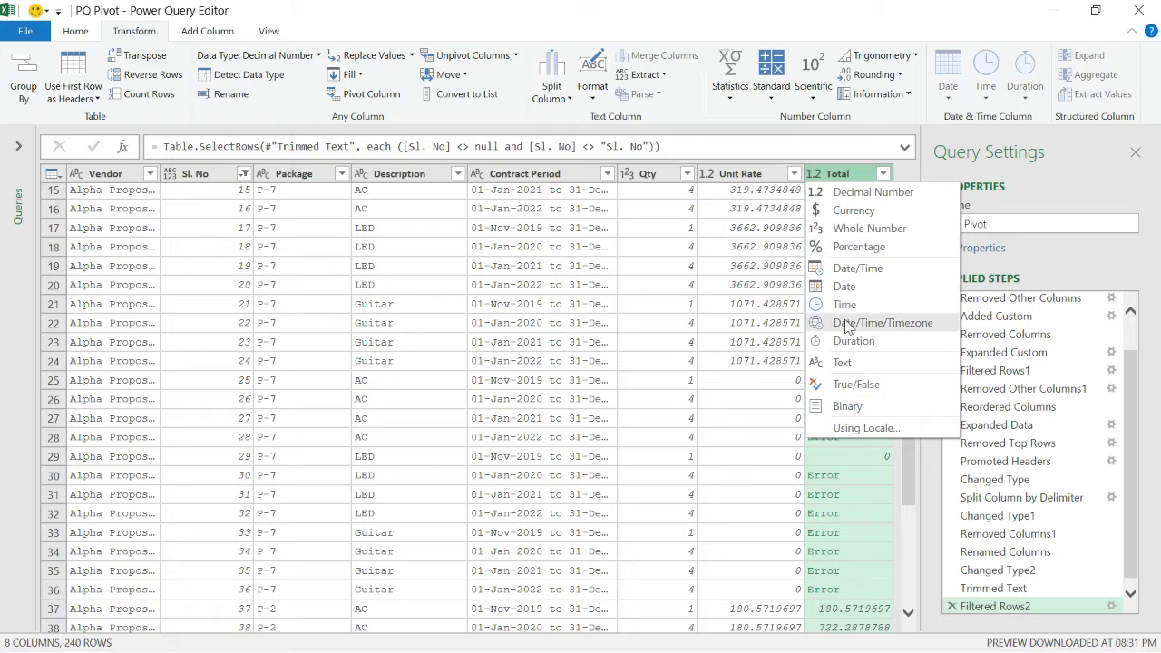
pyautogui.click(862, 369)
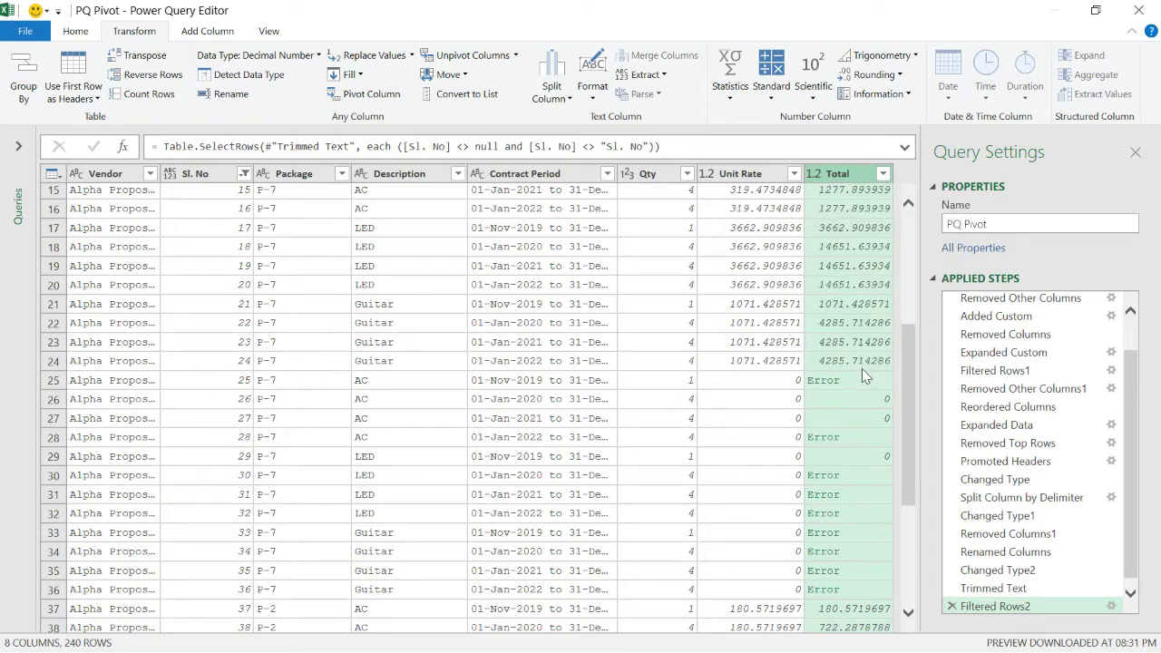
pyautogui.scroll(-9, 859, 298)
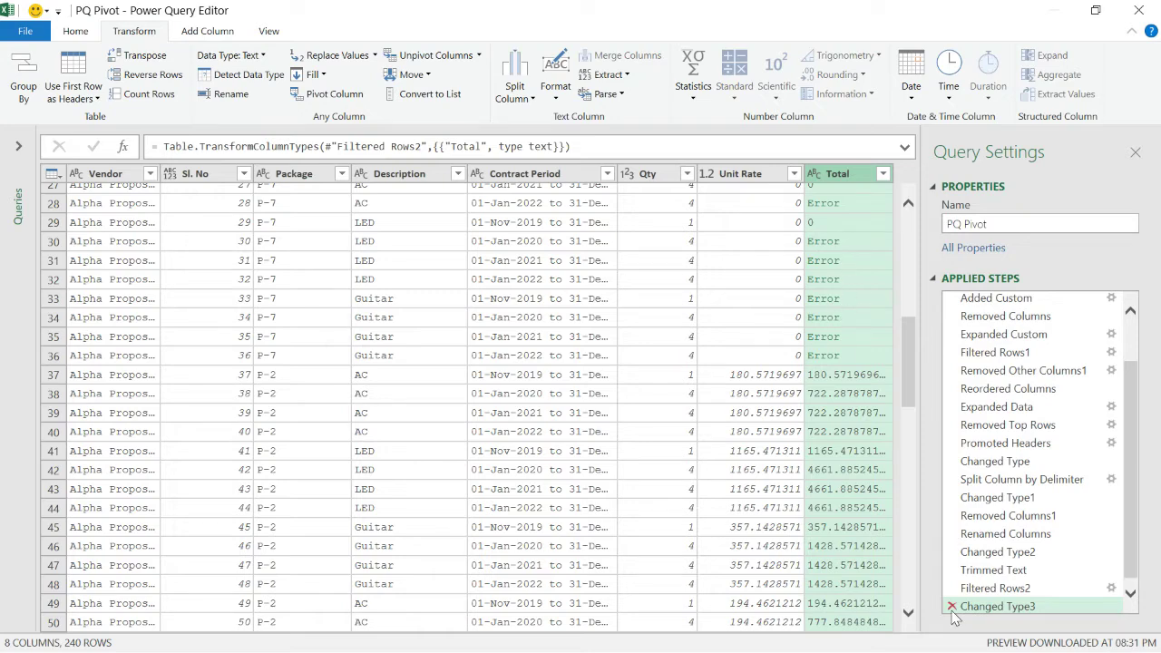
pyautogui.click(951, 608)
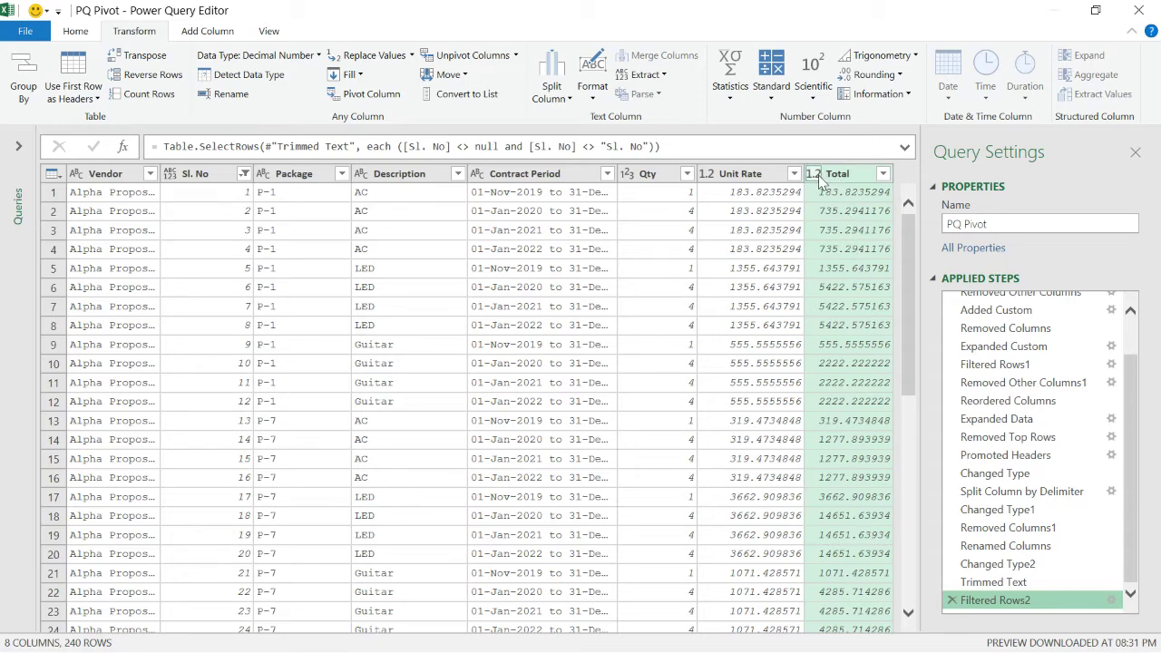
# - Check the Total column's values and load the PQ Pivot query into the Comparison workbook
pyautogui.click(812, 173)
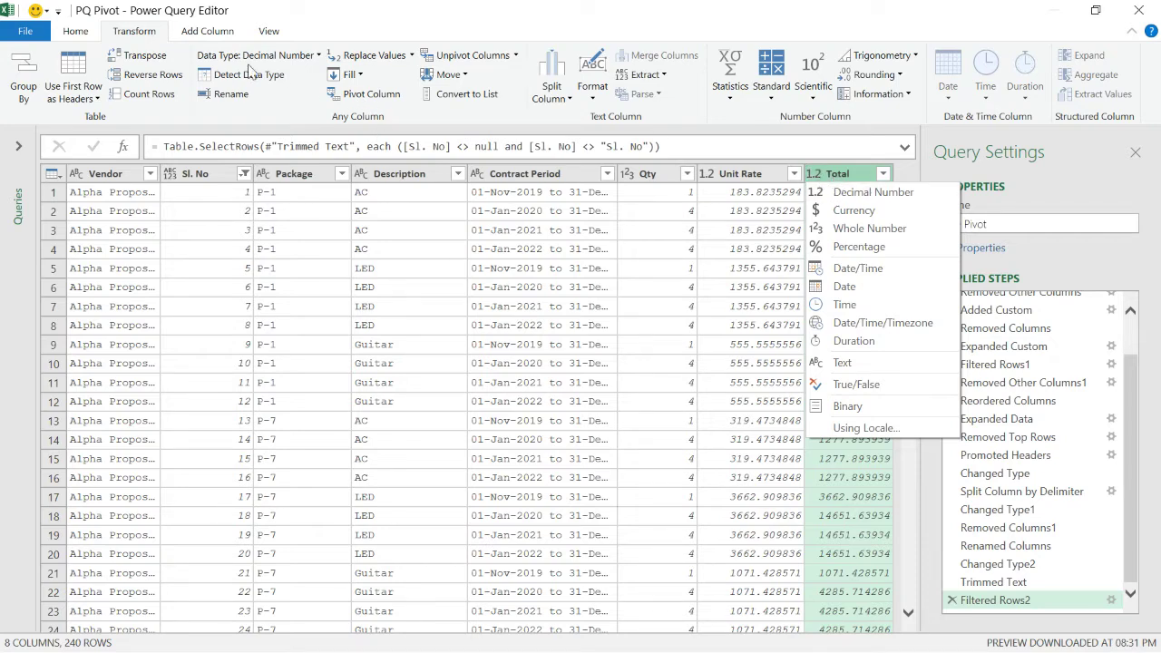
pyautogui.click(826, 179)
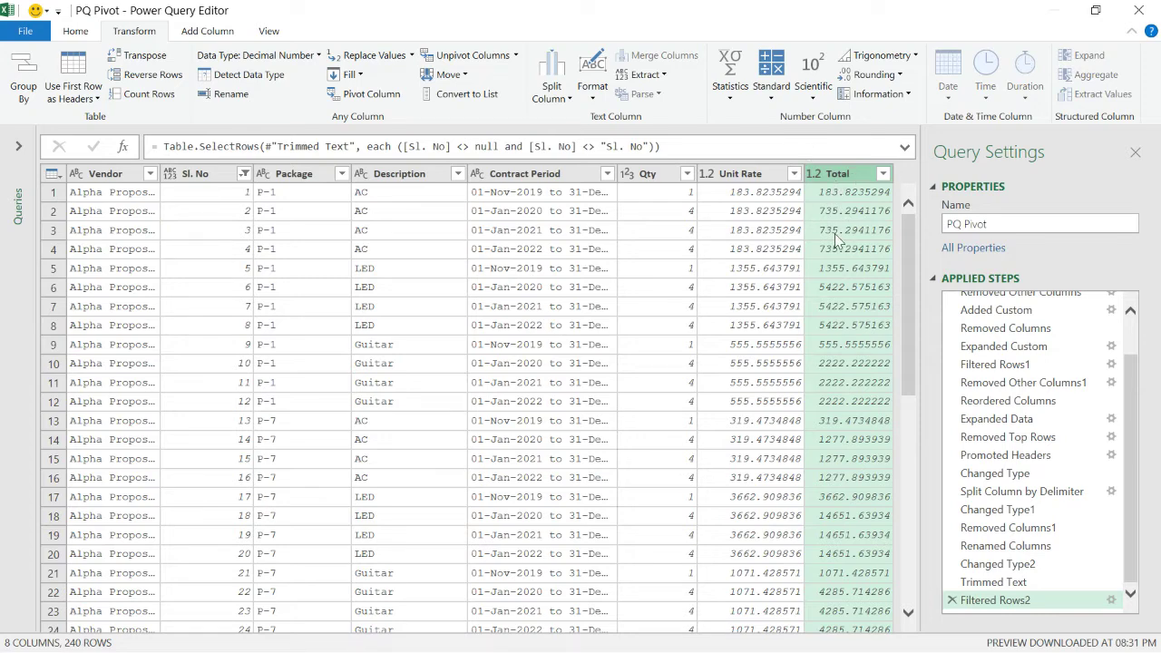
pyautogui.scroll(-6, 833, 213)
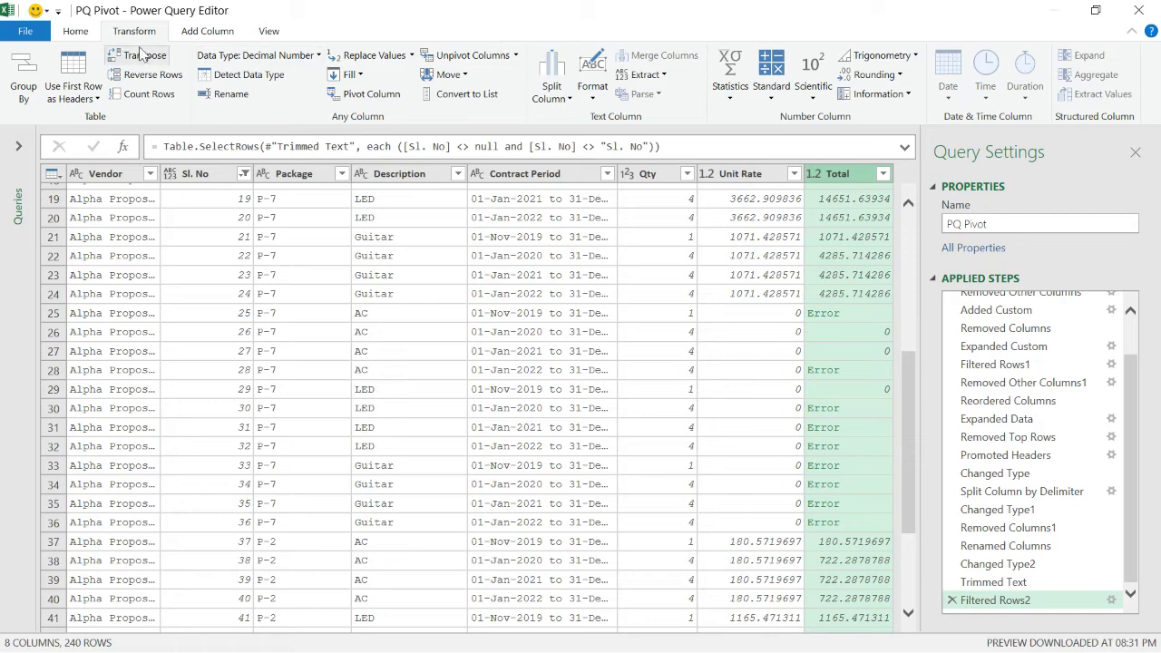
pyautogui.click(24, 32)
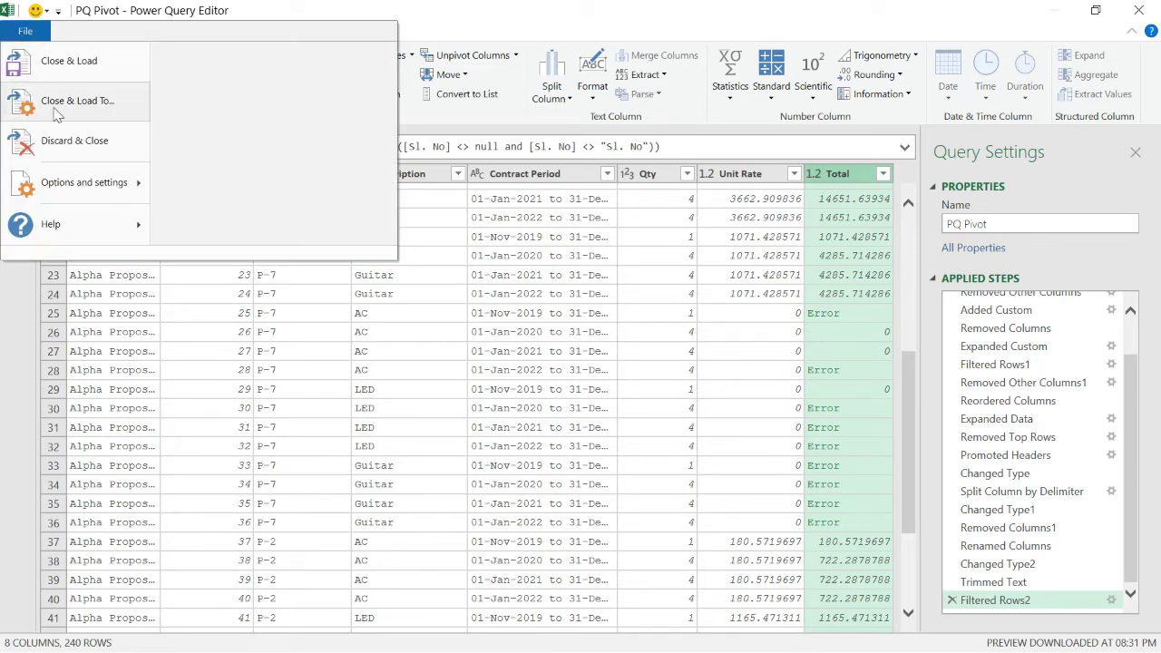
pyautogui.click(66, 60)
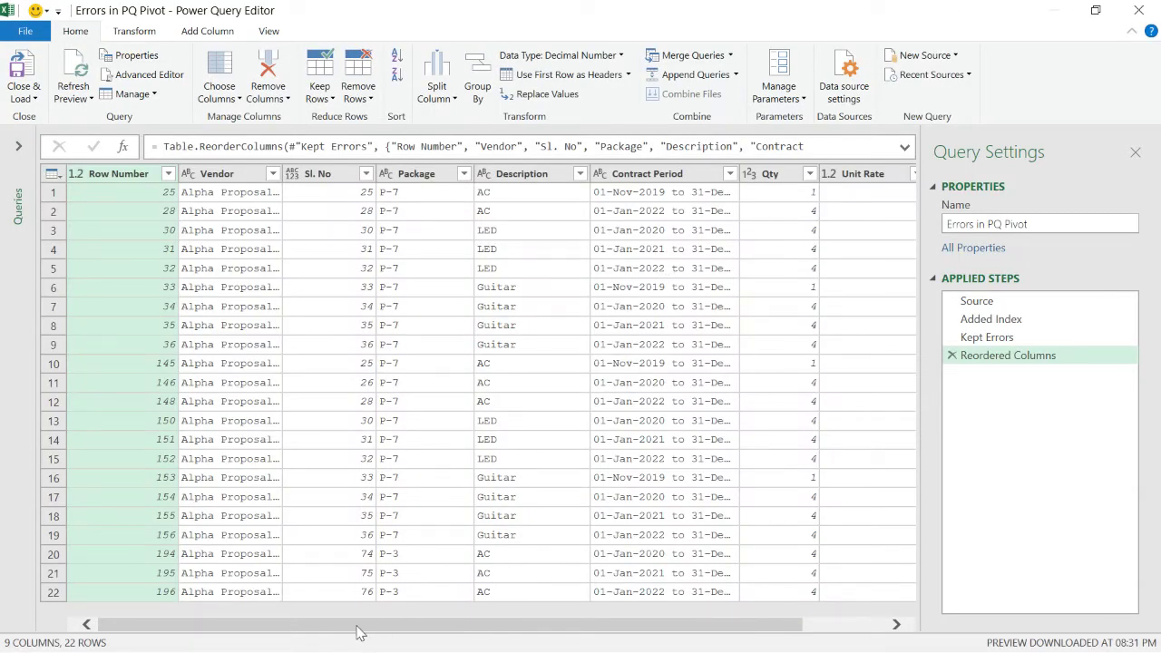
# - Examine the Total column of the error rows in Errors in PQ Pivot and close that query without keeping it
pyautogui.moveTo(358, 633); pyautogui.dragTo(440, 633)
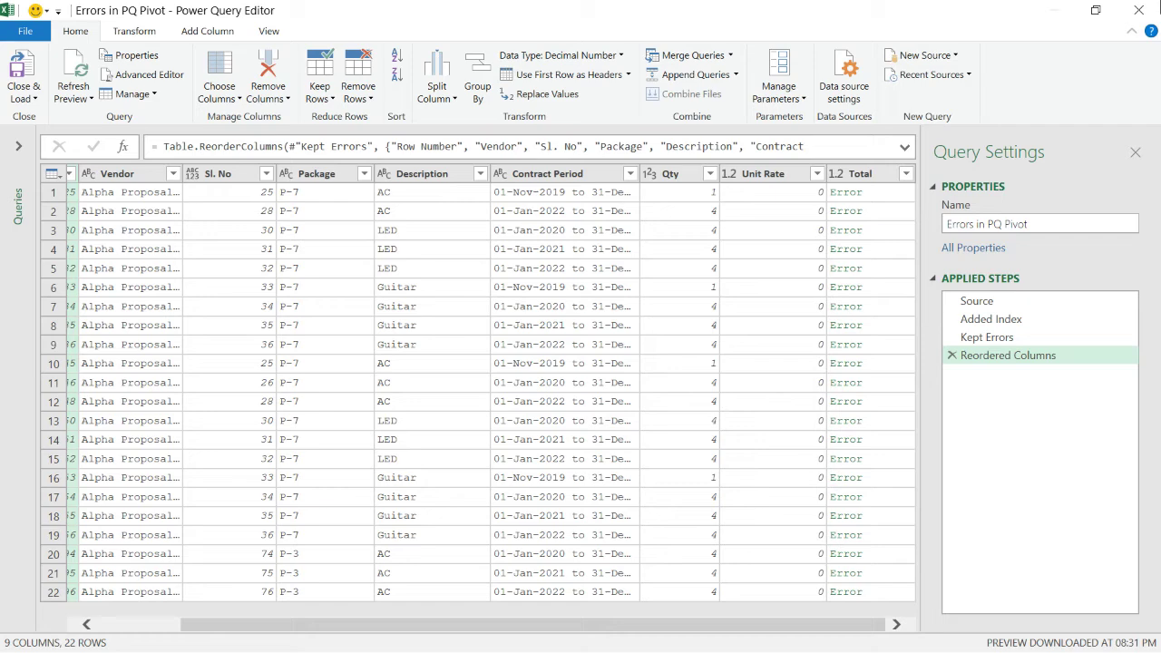
pyautogui.click(1141, 11)
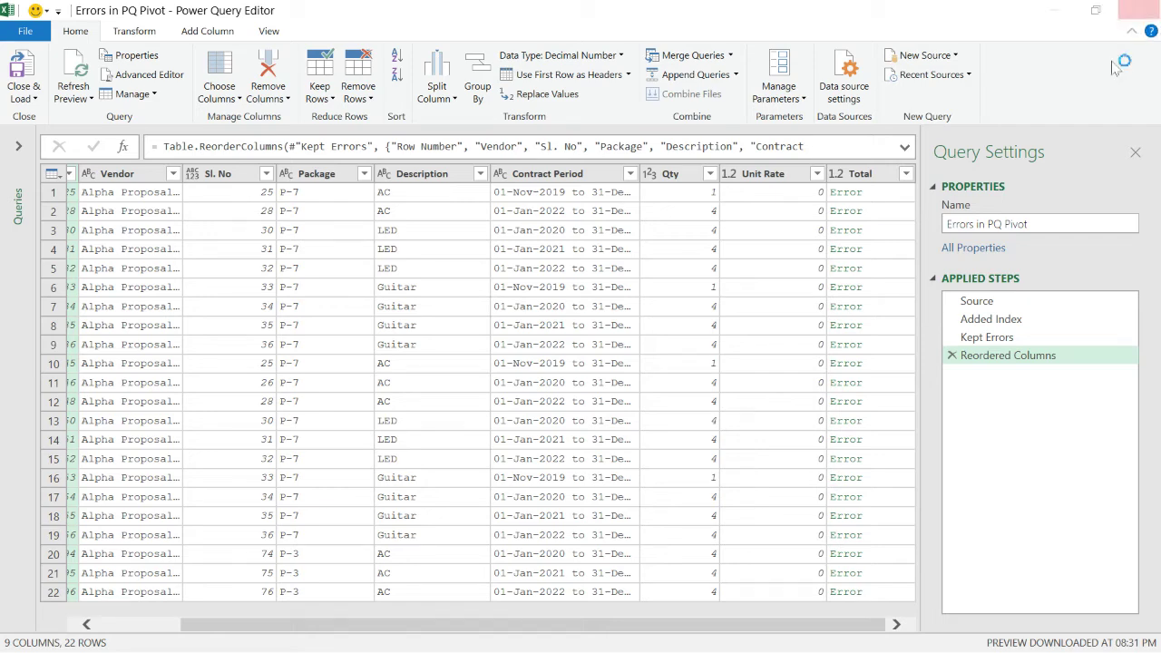
pyautogui.click(648, 364)
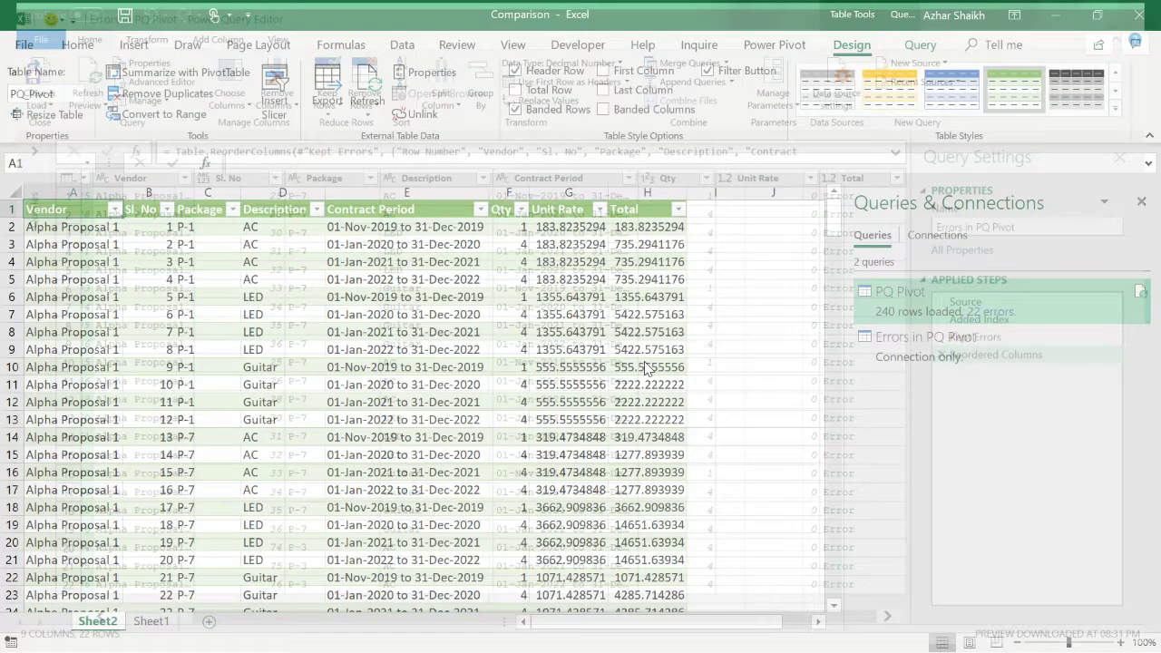
# - Change the PQ Pivot query's load destination to Only Create Connection, accepting the deletion of its worksheet table
pyautogui.moveTo(995, 316)
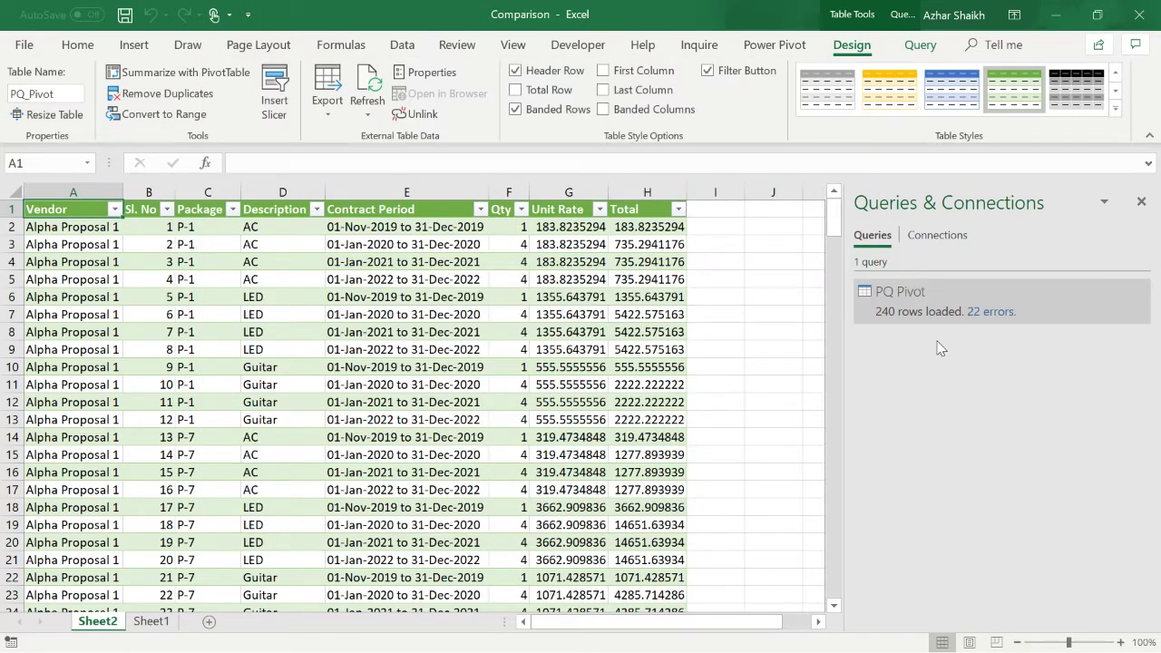
pyautogui.rightClick(902, 296)
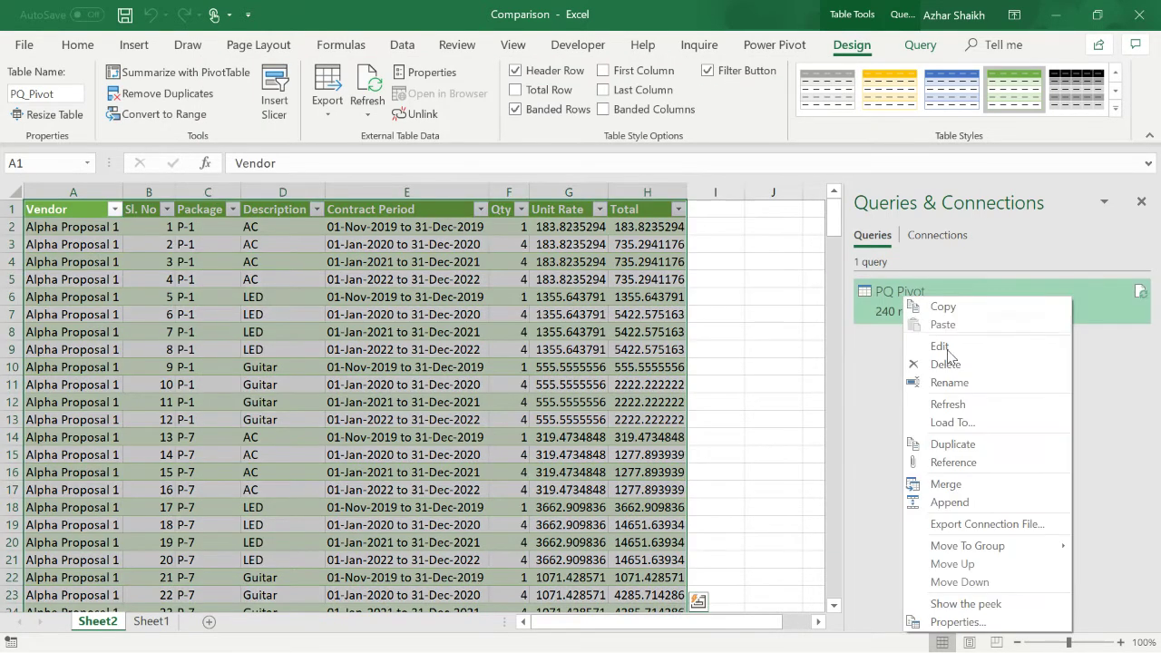
pyautogui.click(964, 422)
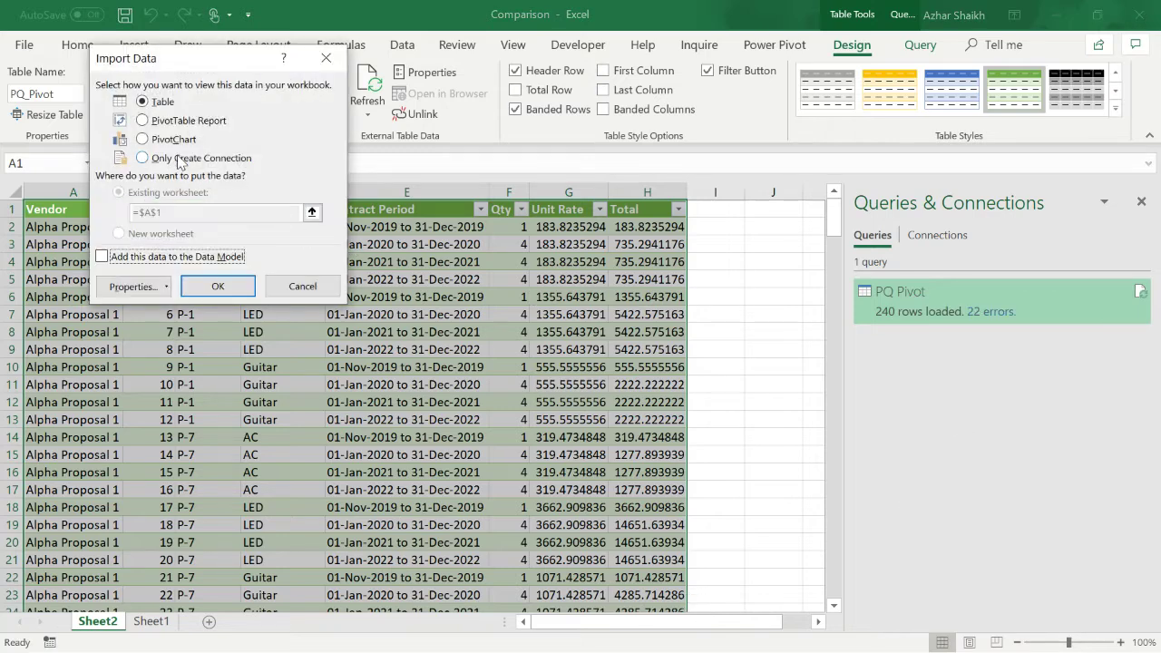
pyautogui.click(187, 161)
pyautogui.click(202, 285)
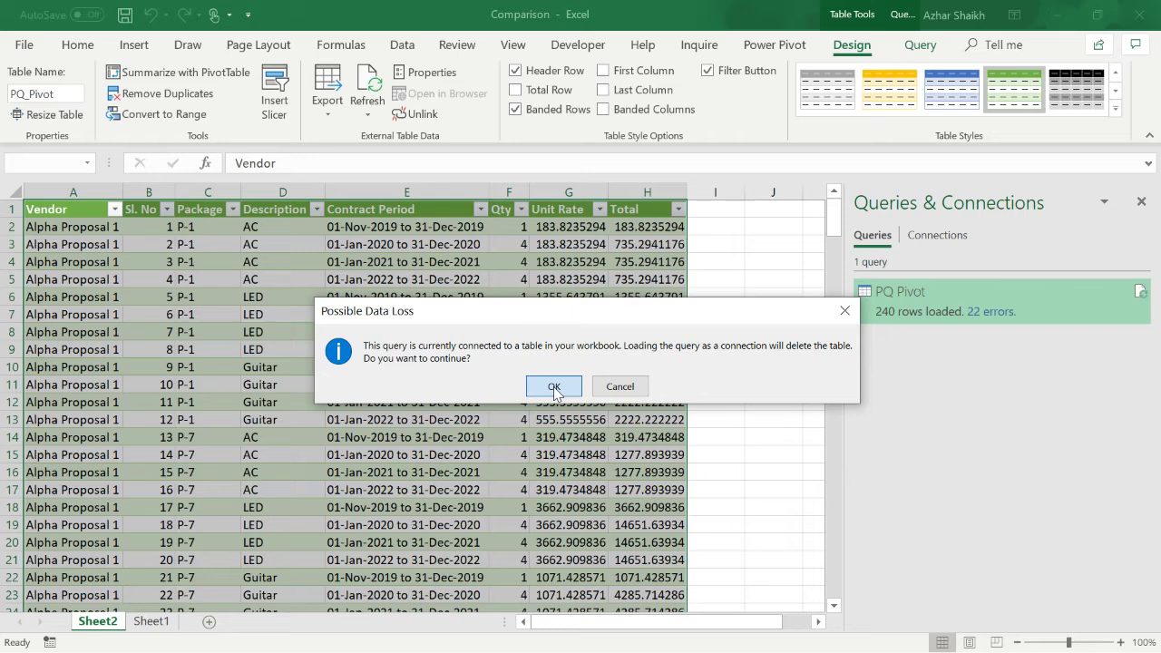
pyautogui.click(554, 387)
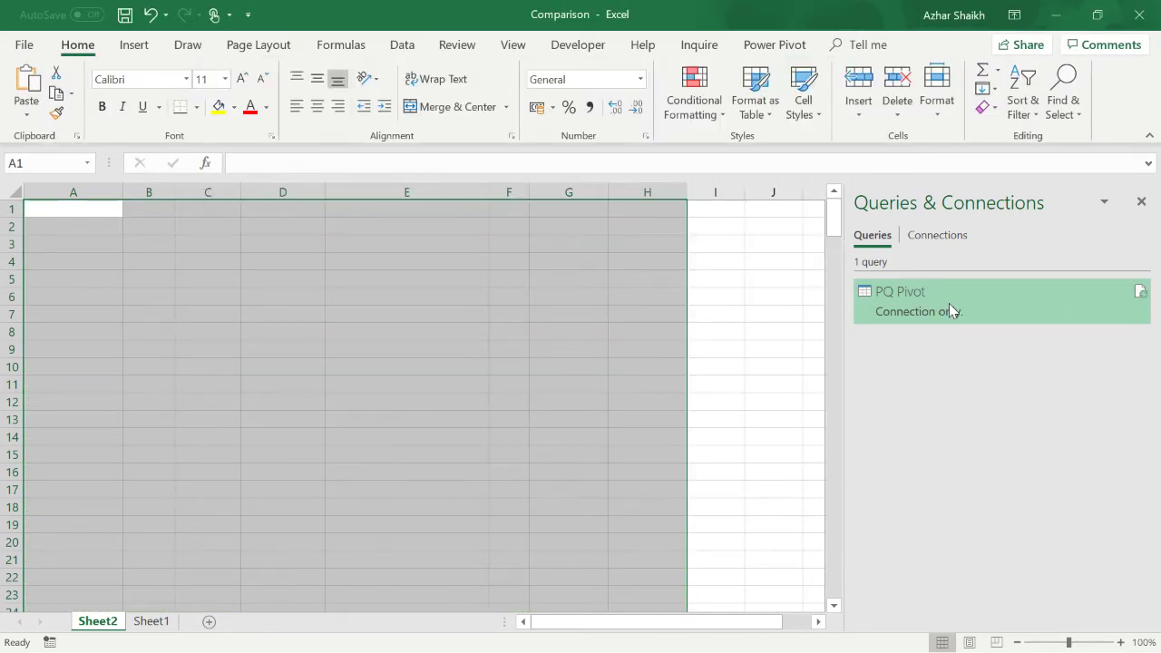
# - Load the PQ Pivot query as a PivotTable Report at cell A1 of the existing worksheet
pyautogui.rightClick(949, 303)
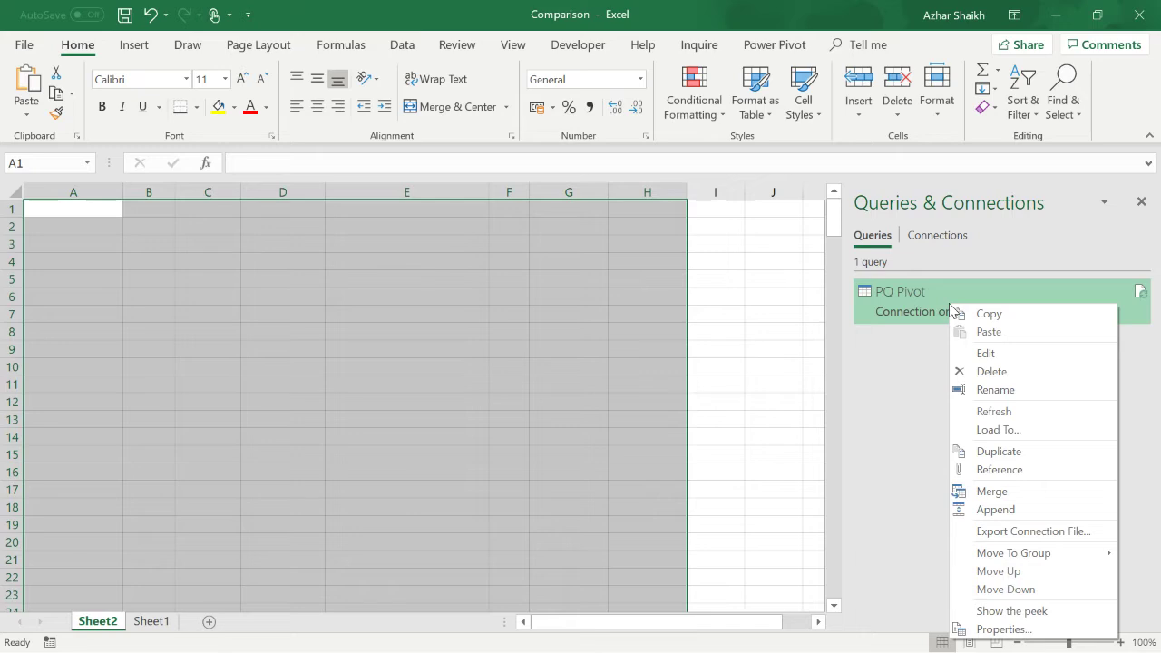
pyautogui.click(1016, 430)
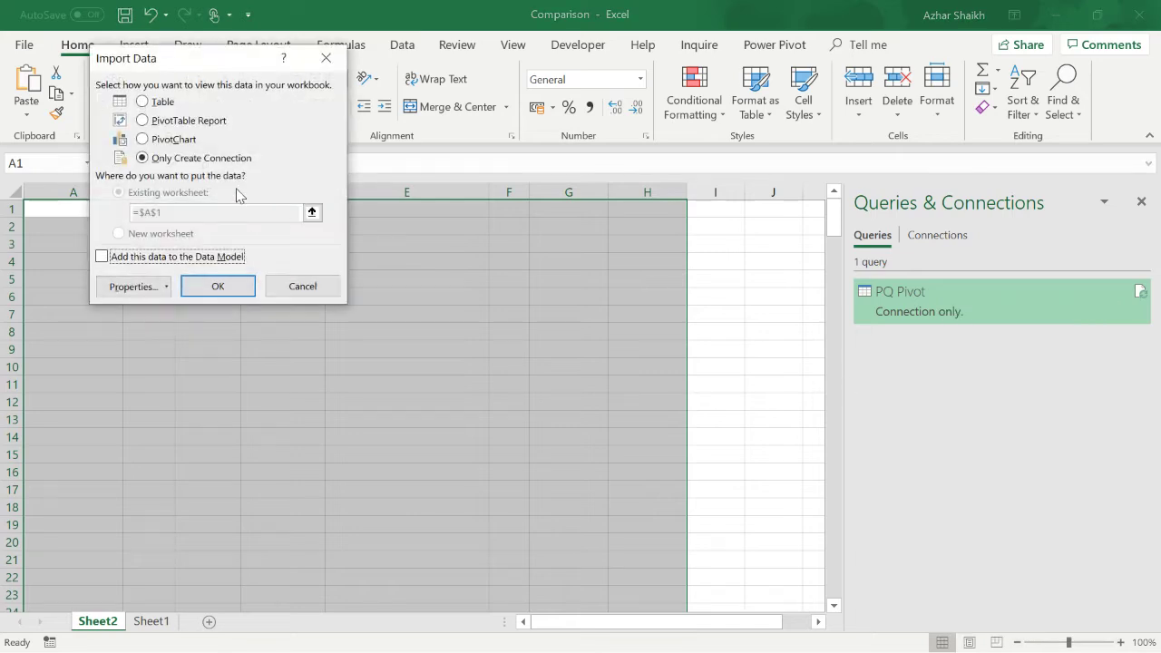
pyautogui.click(179, 121)
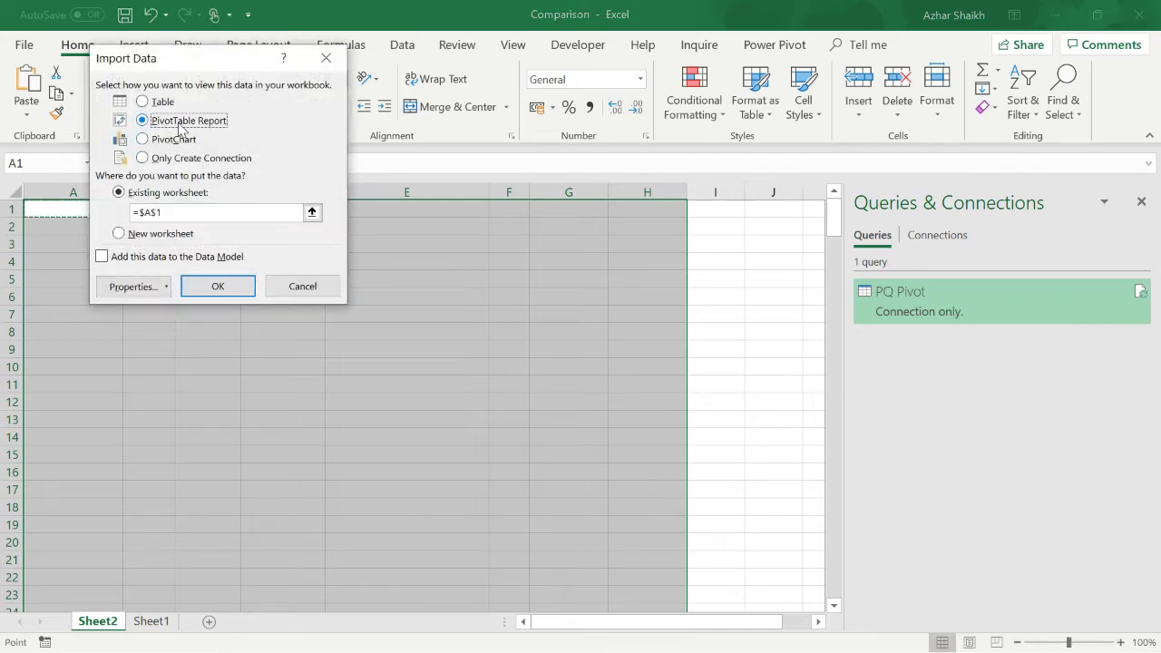
pyautogui.click(218, 286)
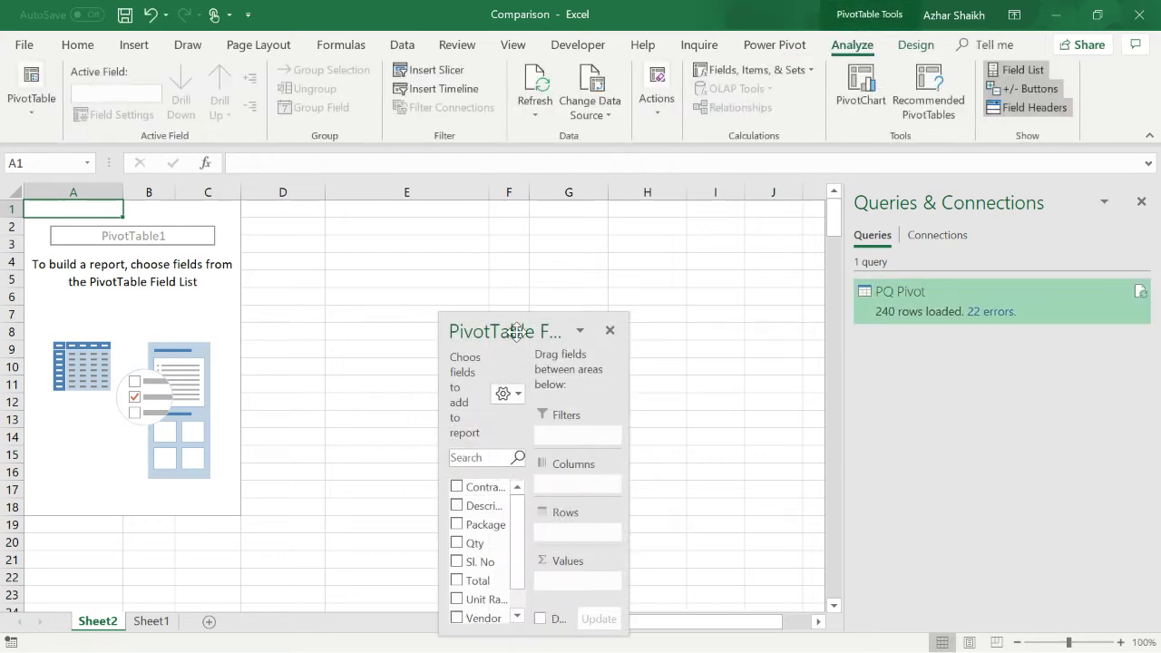
# - Enlarge the PivotTable field list and sort its fields in data source order
pyautogui.moveTo(513, 332); pyautogui.dragTo(515, 98)
pyautogui.moveTo(622, 393); pyautogui.dragTo(832, 628)
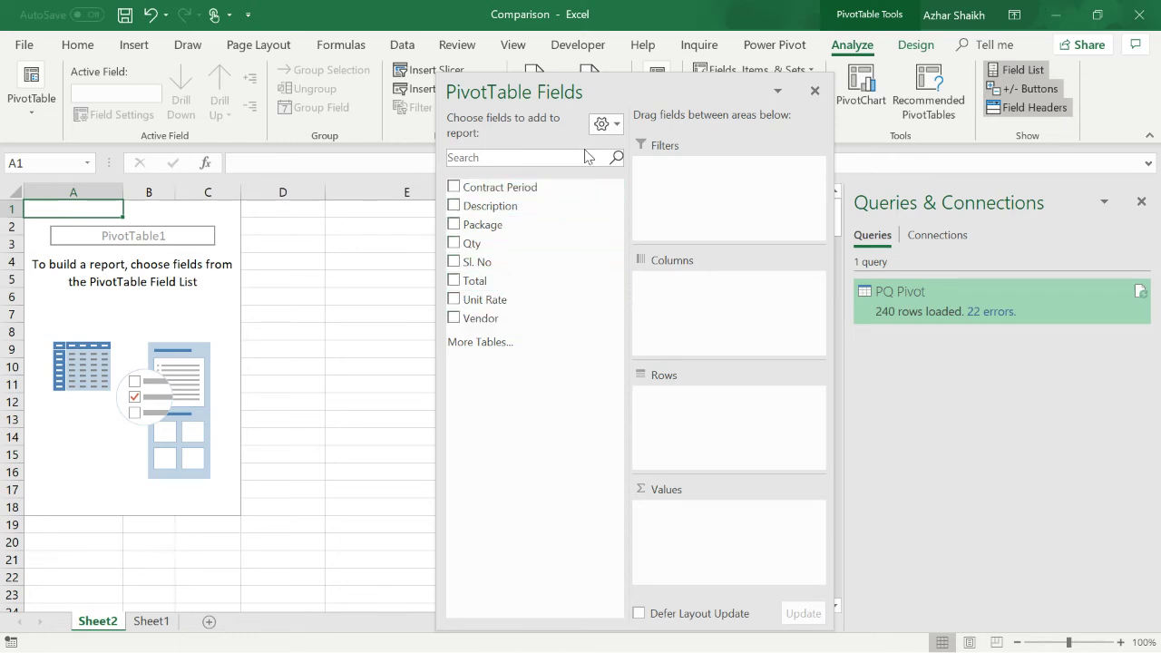
pyautogui.click(609, 127)
pyautogui.click(655, 386)
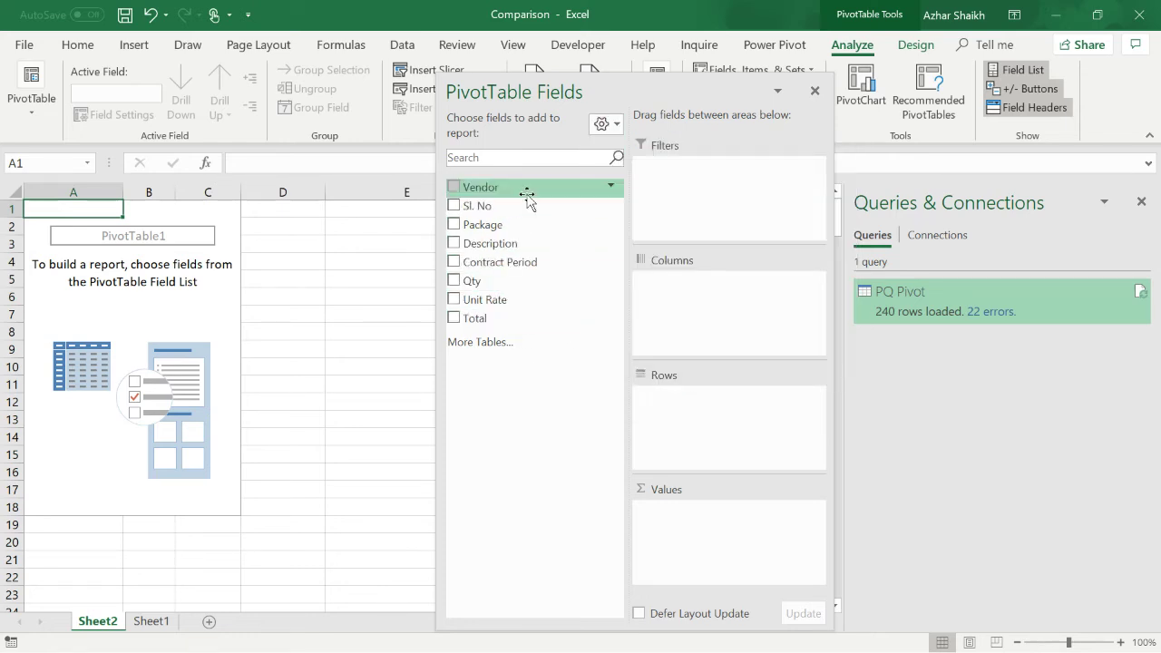
# - Lay out the pivot table with Vendor in the columns and Package, Description and Contract Period nested in the rows
pyautogui.moveTo(478, 187); pyautogui.dragTo(727, 323)
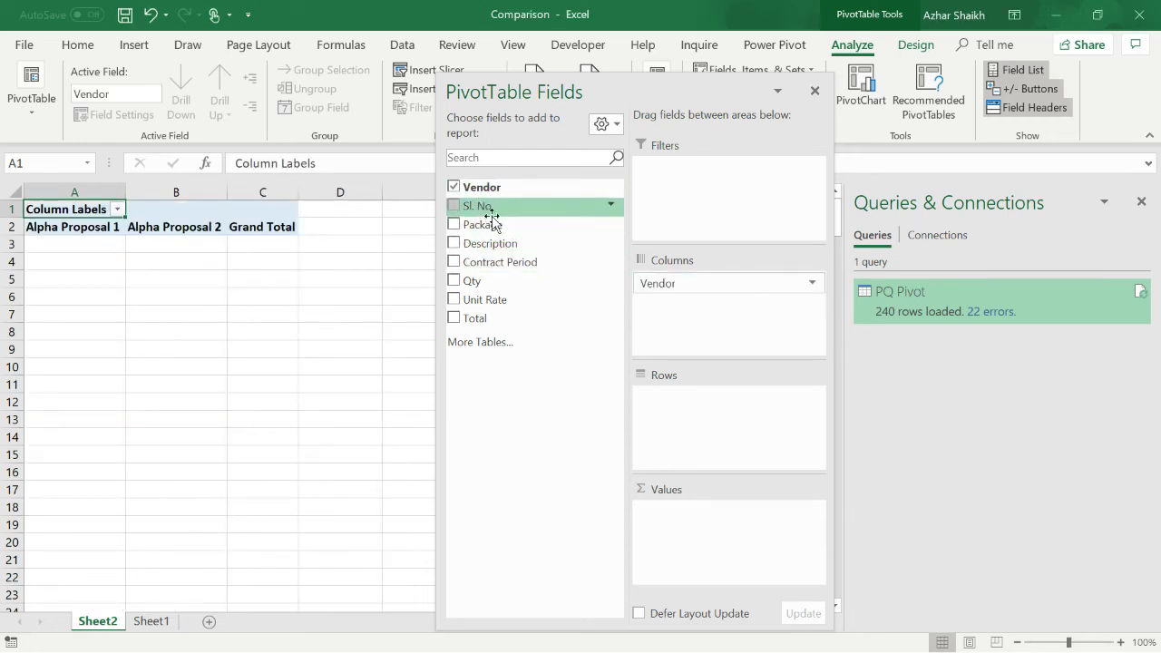
pyautogui.moveTo(497, 230); pyautogui.dragTo(690, 410)
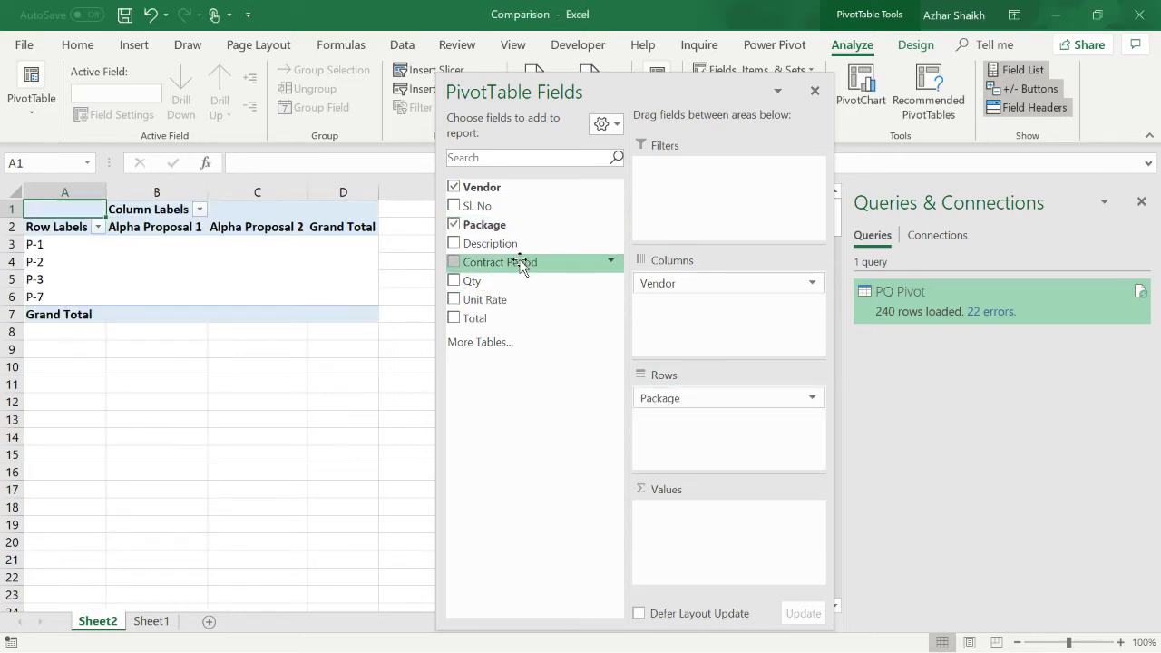
pyautogui.moveTo(518, 262); pyautogui.dragTo(697, 437)
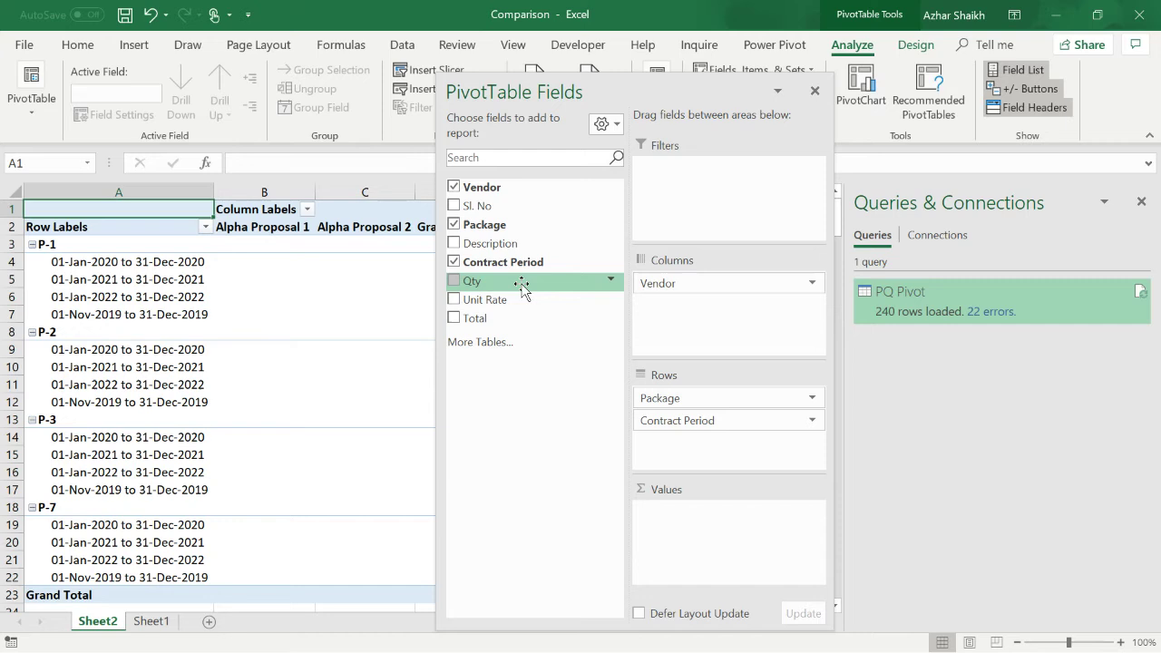
pyautogui.moveTo(490, 244); pyautogui.dragTo(746, 449)
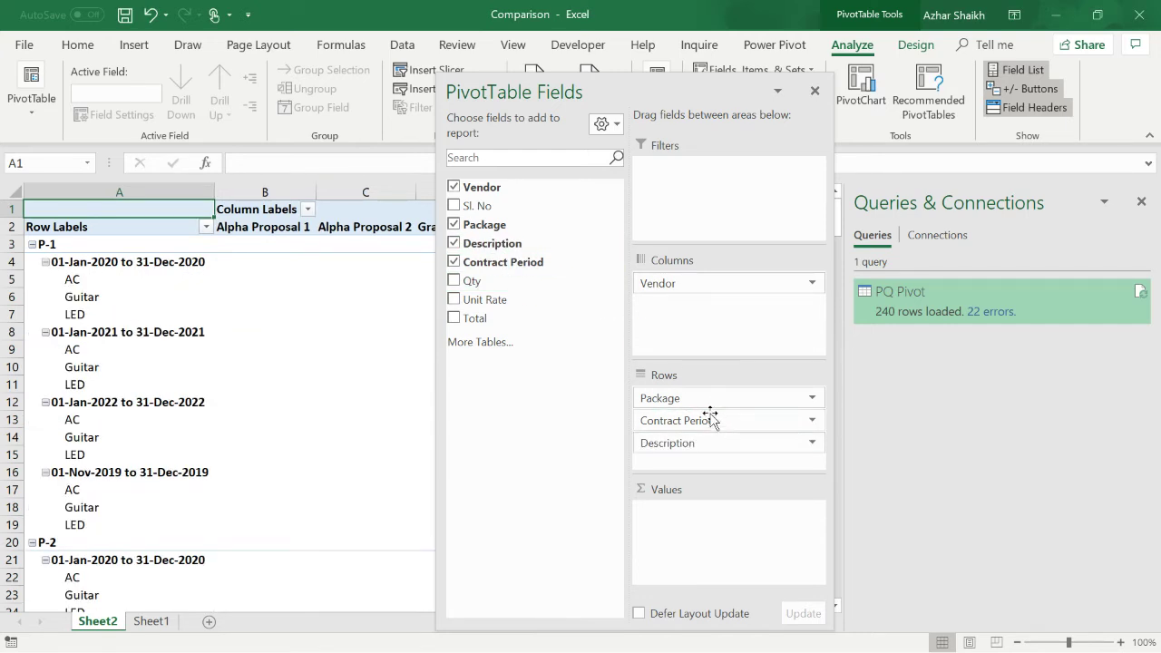
pyautogui.moveTo(708, 415); pyautogui.dragTo(742, 436)
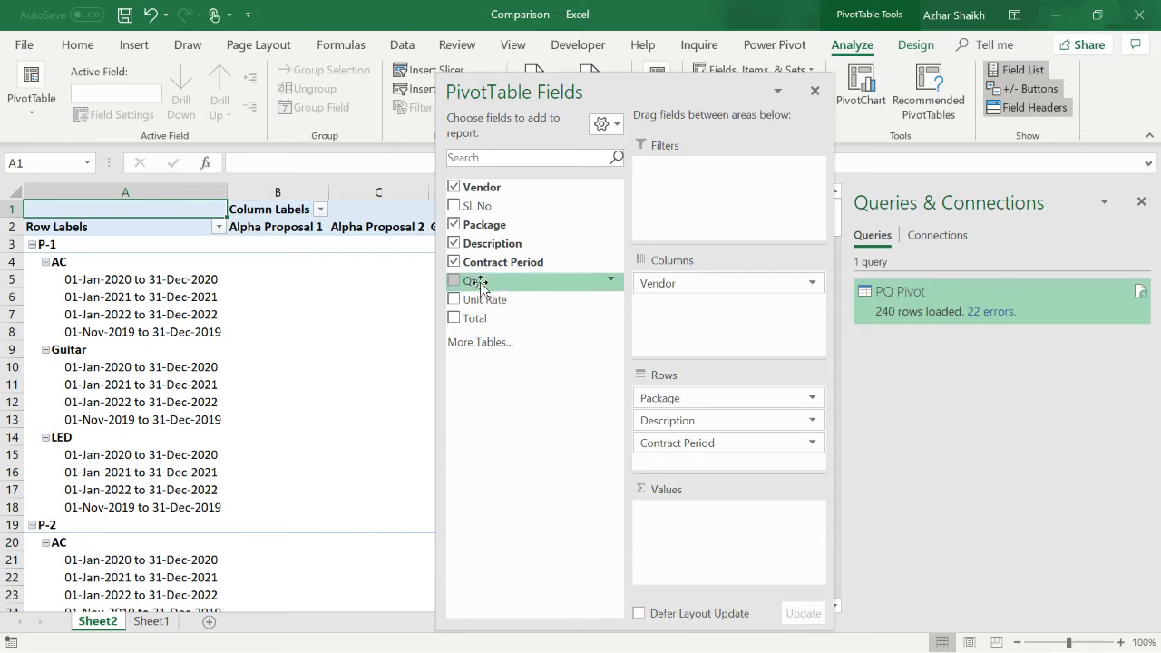
# - Add Qty, Unit Rate and Total to the pivot table's values as sums
pyautogui.moveTo(477, 285); pyautogui.dragTo(703, 517)
pyautogui.moveTo(502, 308); pyautogui.dragTo(698, 544)
pyautogui.moveTo(476, 317); pyautogui.dragTo(705, 581)
pyautogui.click(367, 365)
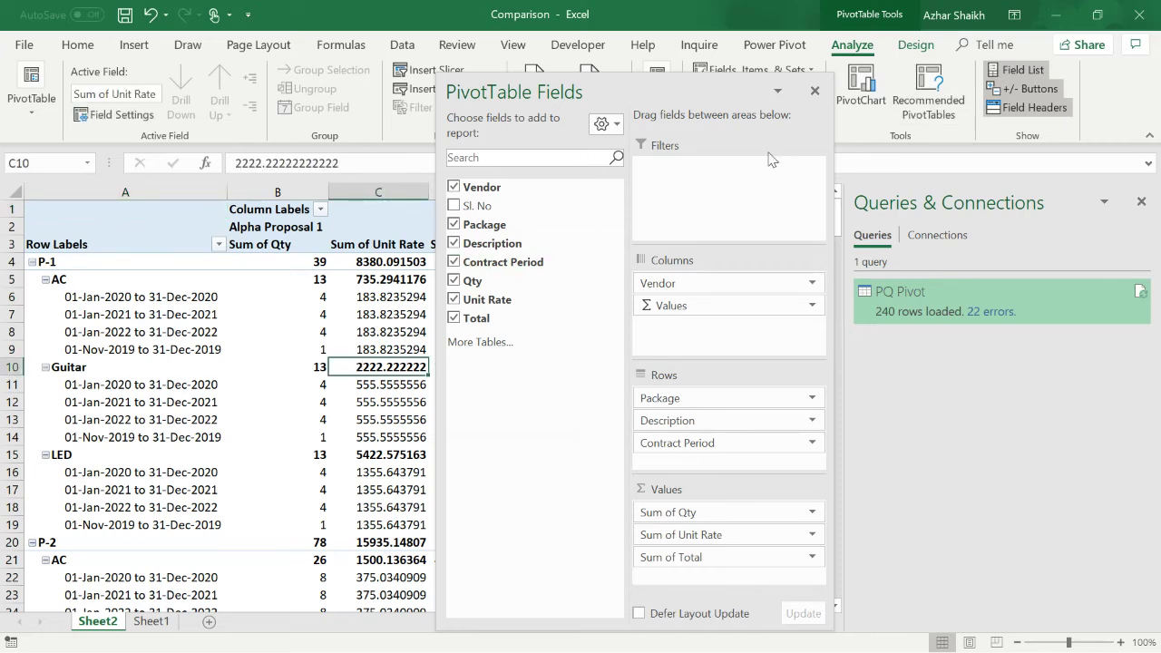
# - Dock the PivotTable field list beside the sheet and look through the pivot table's package rows
pyautogui.moveTo(798, 96); pyautogui.dragTo(816, 103)
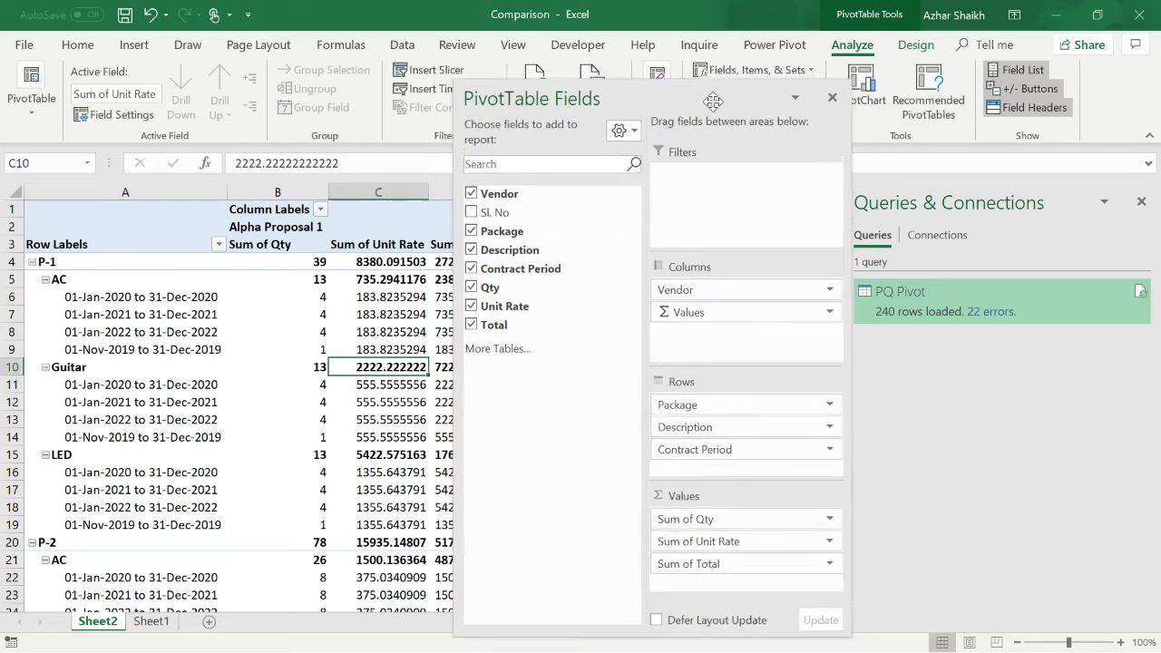
pyautogui.doubleClick(816, 102)
pyautogui.scroll(-9, 531, 371)
pyautogui.scroll(-11, 535, 381)
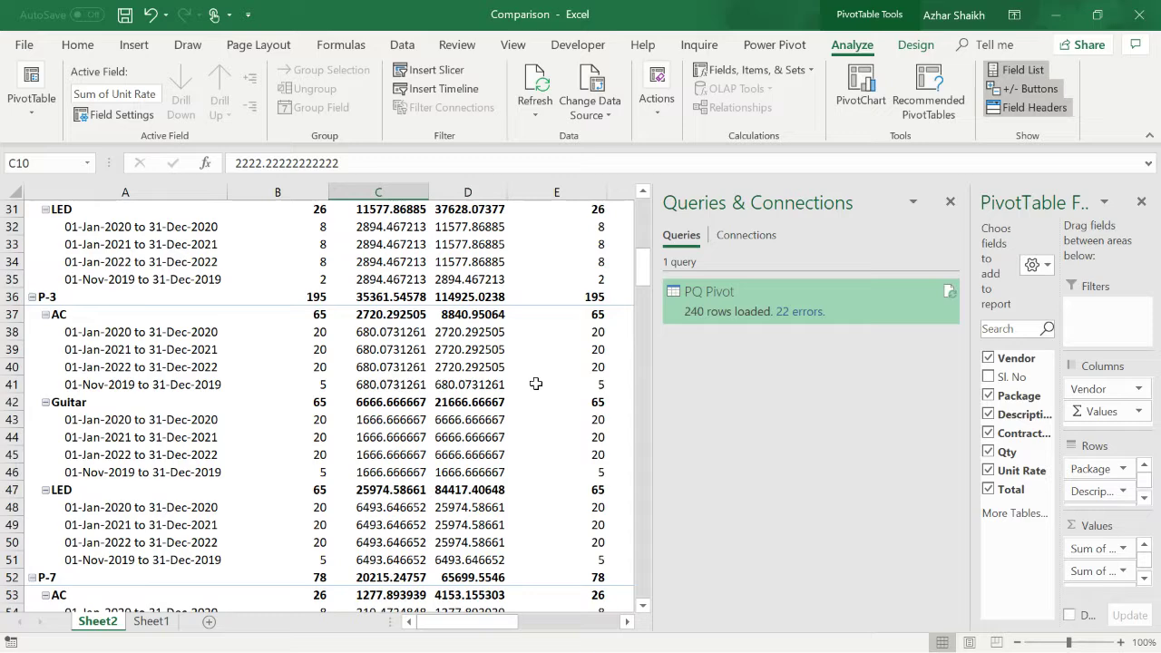
pyautogui.scroll(6, 532, 374)
pyautogui.scroll(6, 531, 371)
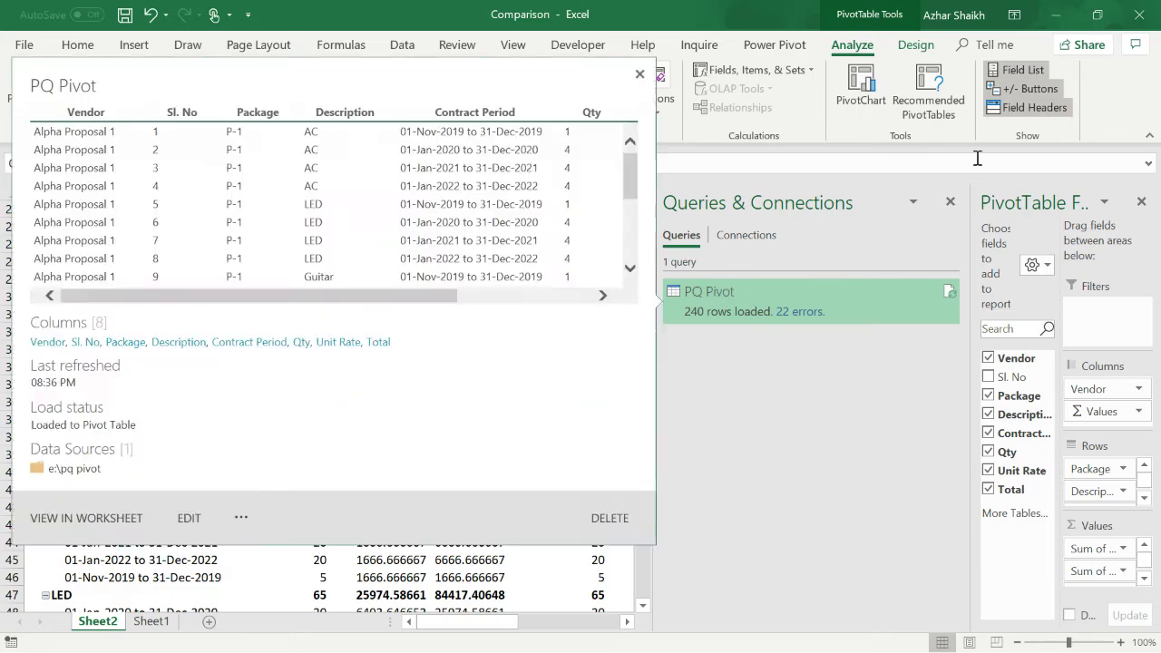
# - Open the Alpha Proposal 1 workbook, examine its Total column for non-numeric entries, and return to the Comparison workbook
pyautogui.click(1067, 15)
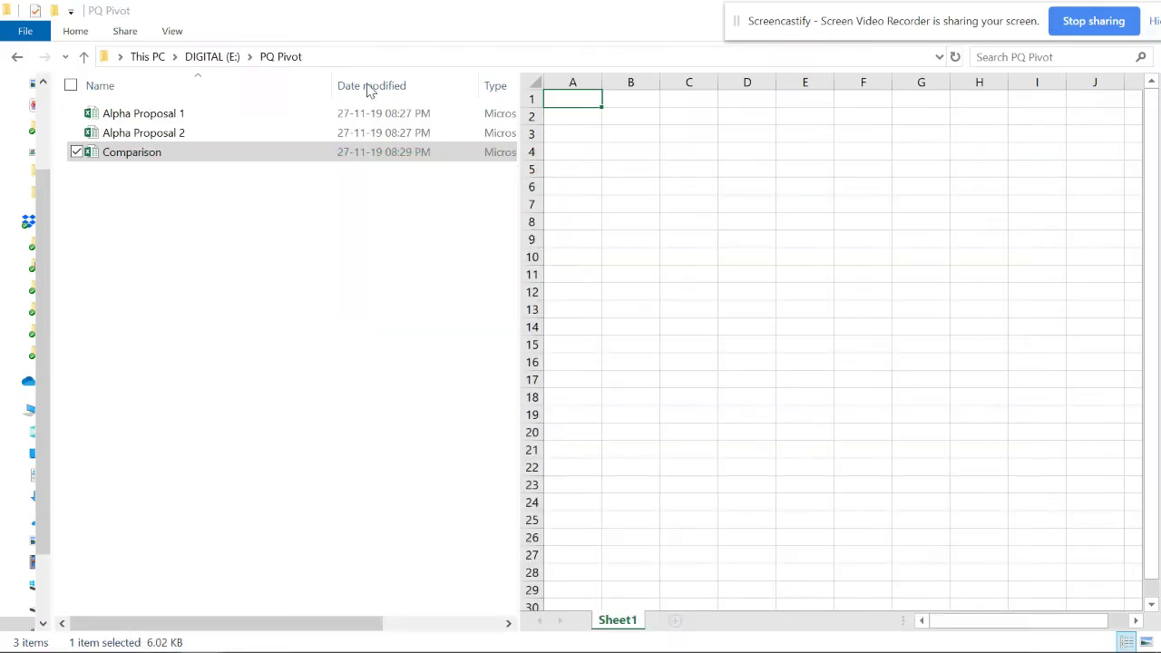
pyautogui.click(188, 119)
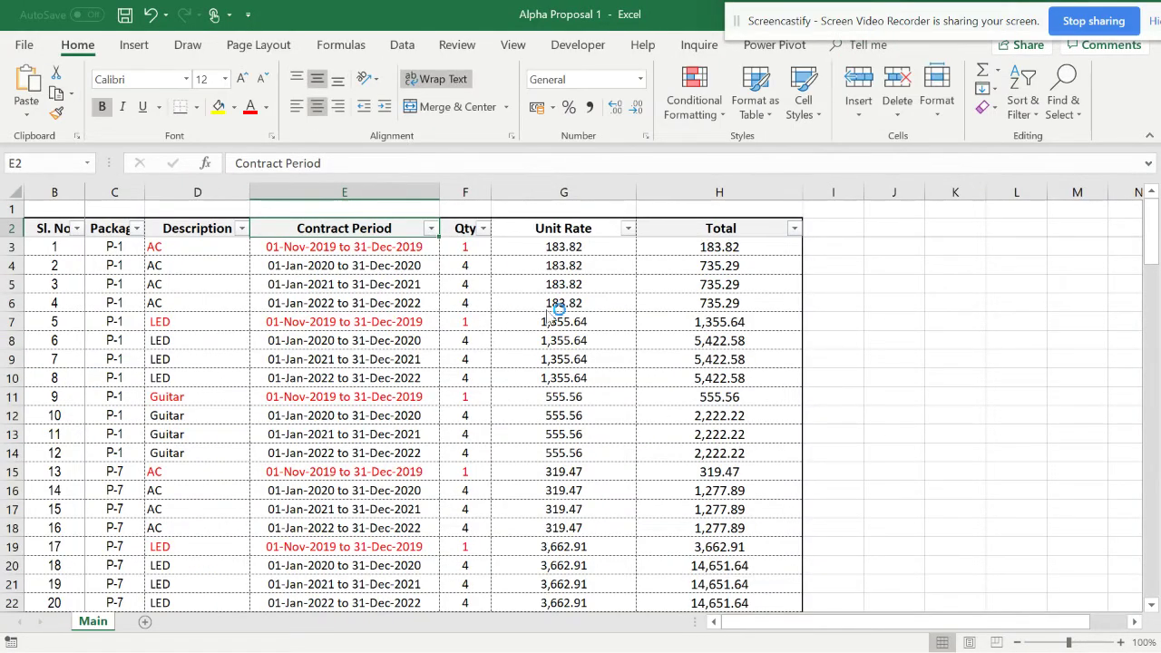
pyautogui.click(734, 374)
pyautogui.scroll(-6, 733, 374)
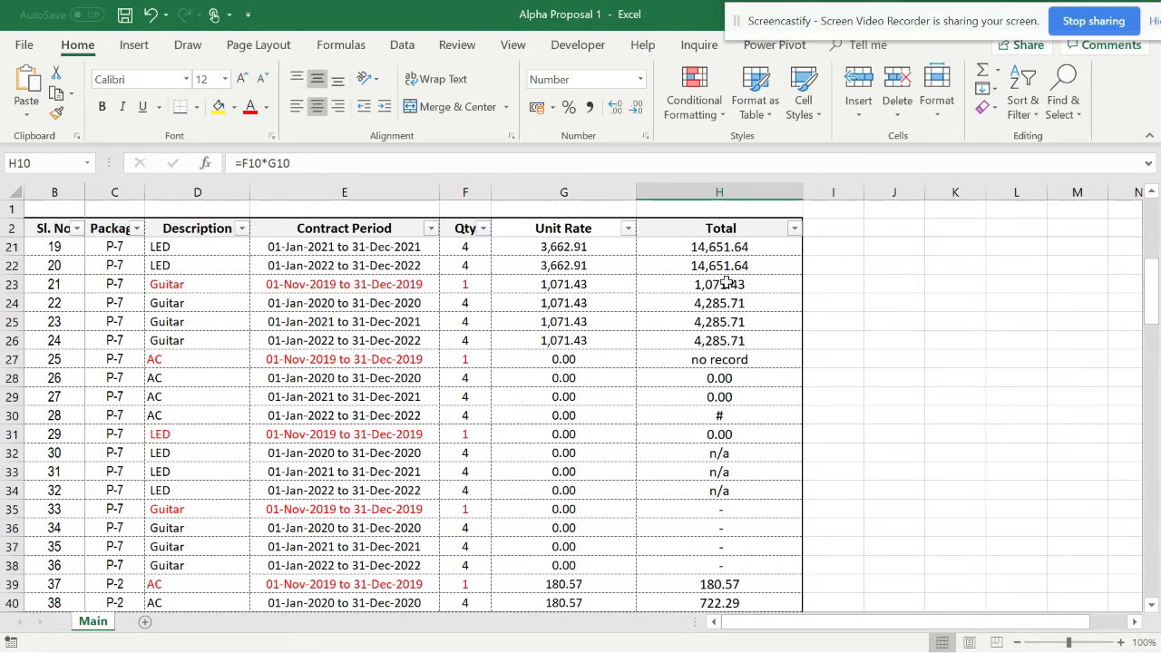
pyautogui.moveTo(937, 17); pyautogui.dragTo(887, 17)
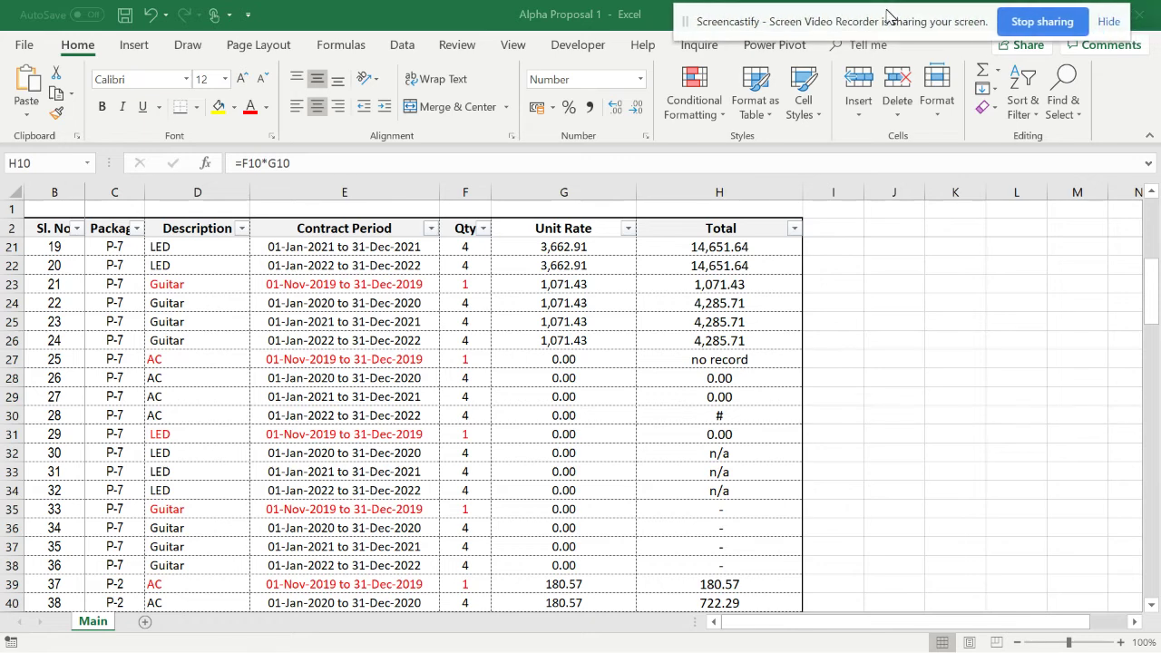
pyautogui.click(1148, 20)
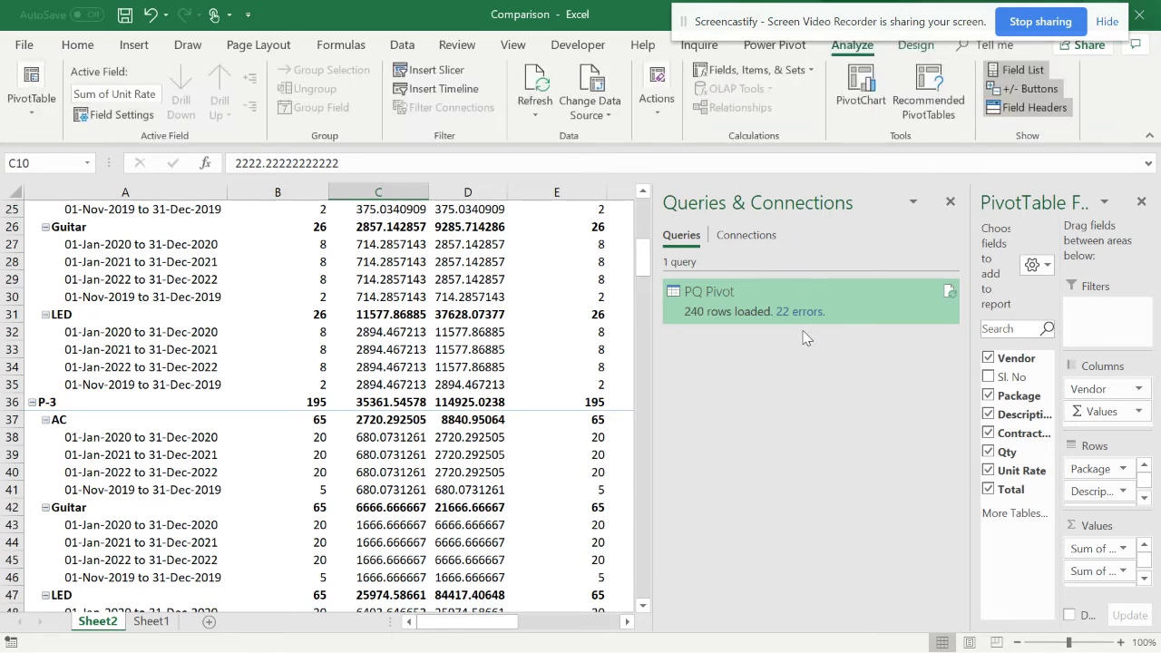
# - Change how the PQ Pivot query loads to Only Create Connection, accepting the removal of its pivot table from the sheet
pyautogui.rightClick(734, 296)
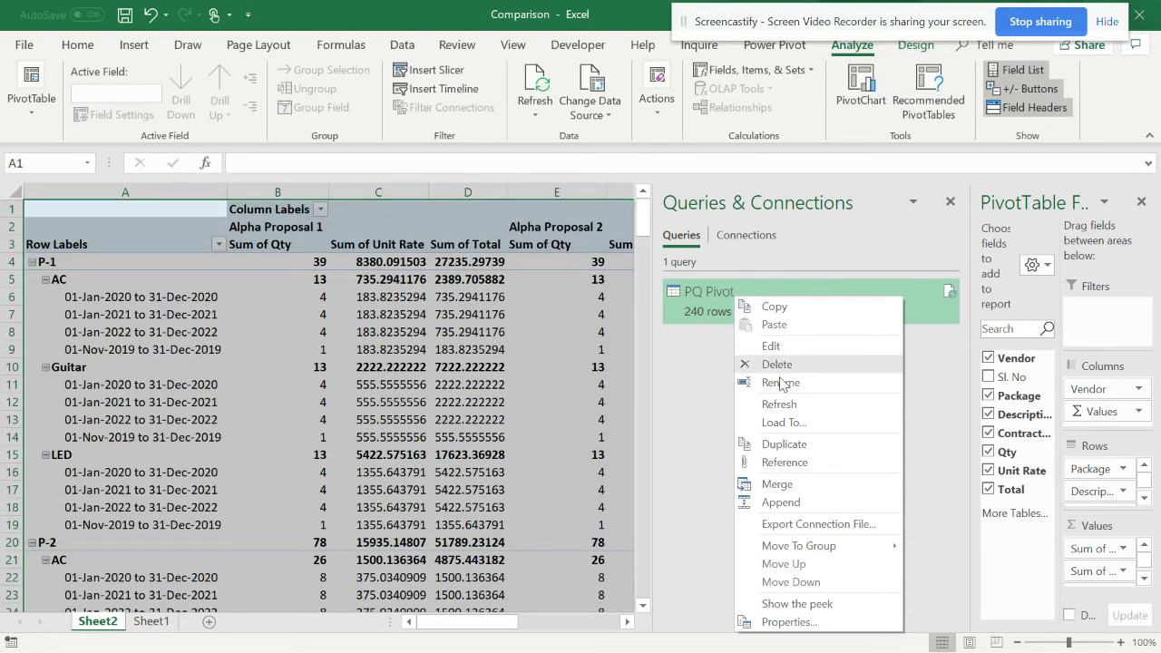
pyautogui.click(794, 433)
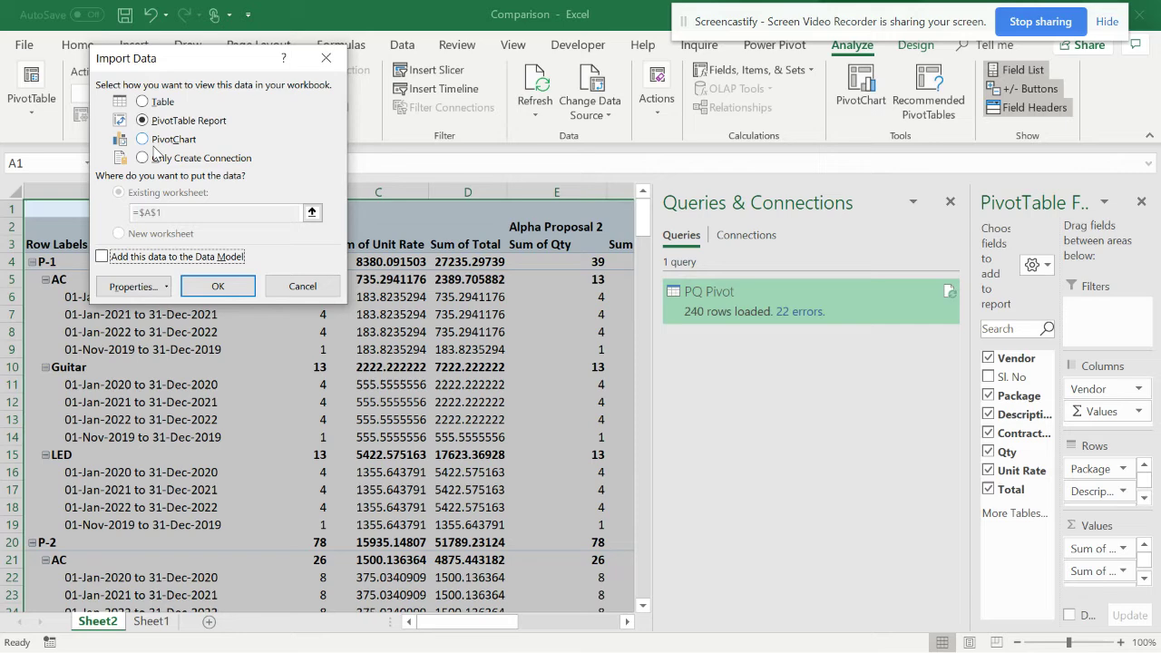
pyautogui.click(161, 158)
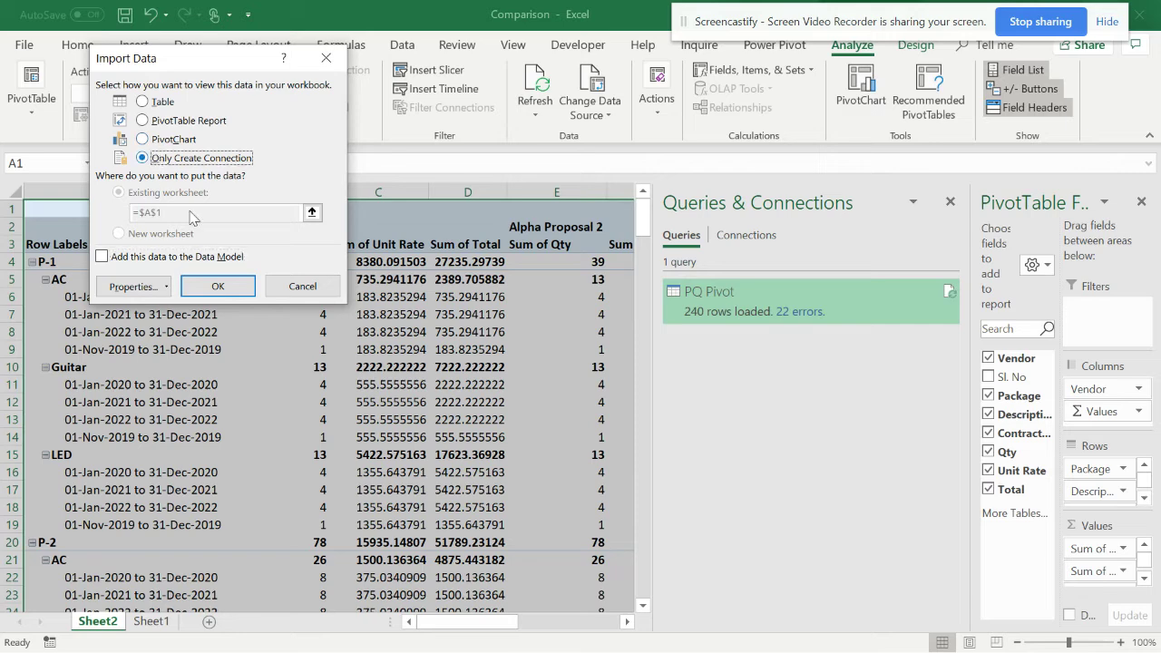
pyautogui.click(218, 287)
pyautogui.click(554, 386)
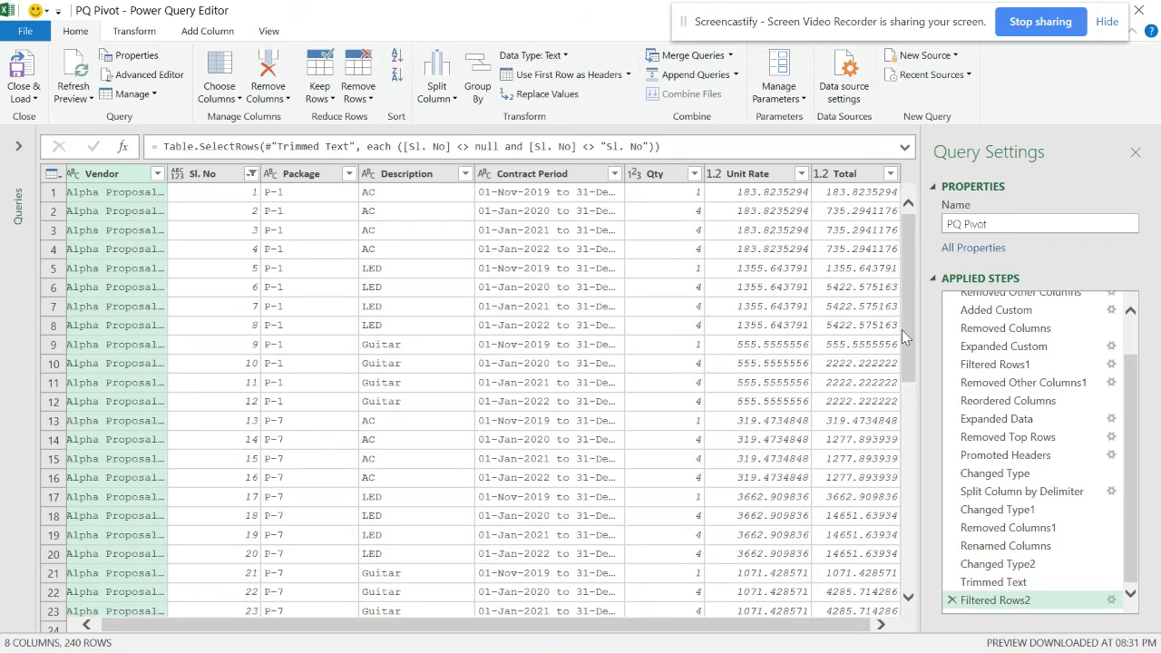
# - In the PQ Pivot query, replace the errors in the Total column with 0
pyautogui.scroll(-7, 901, 329)
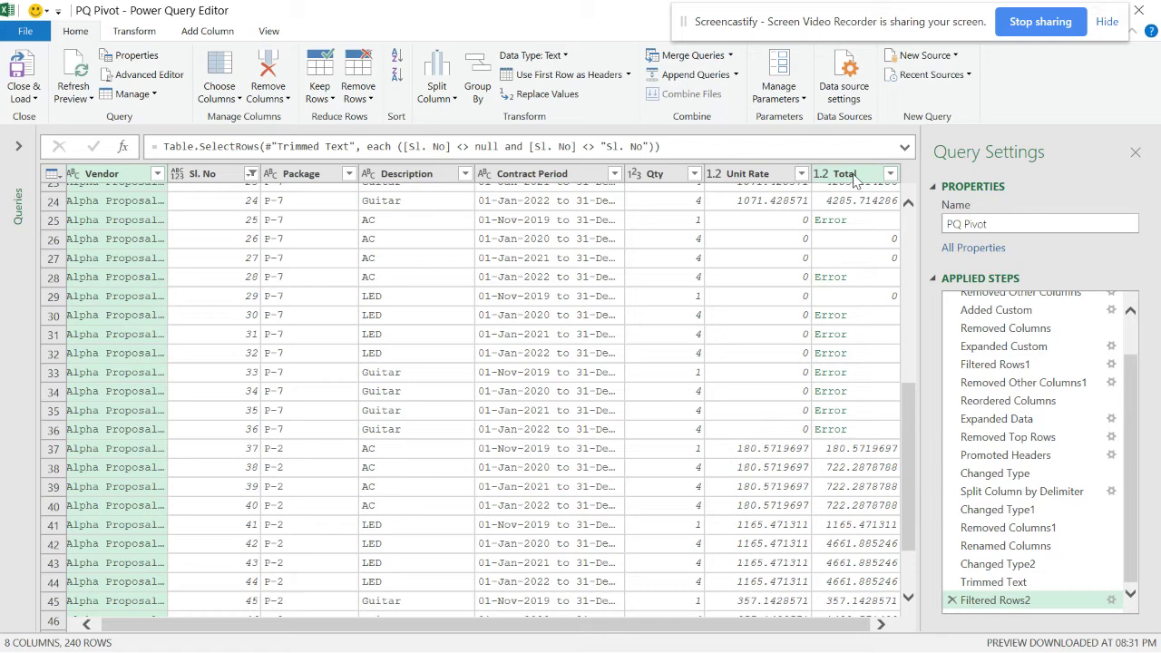
pyautogui.doubleClick(853, 174)
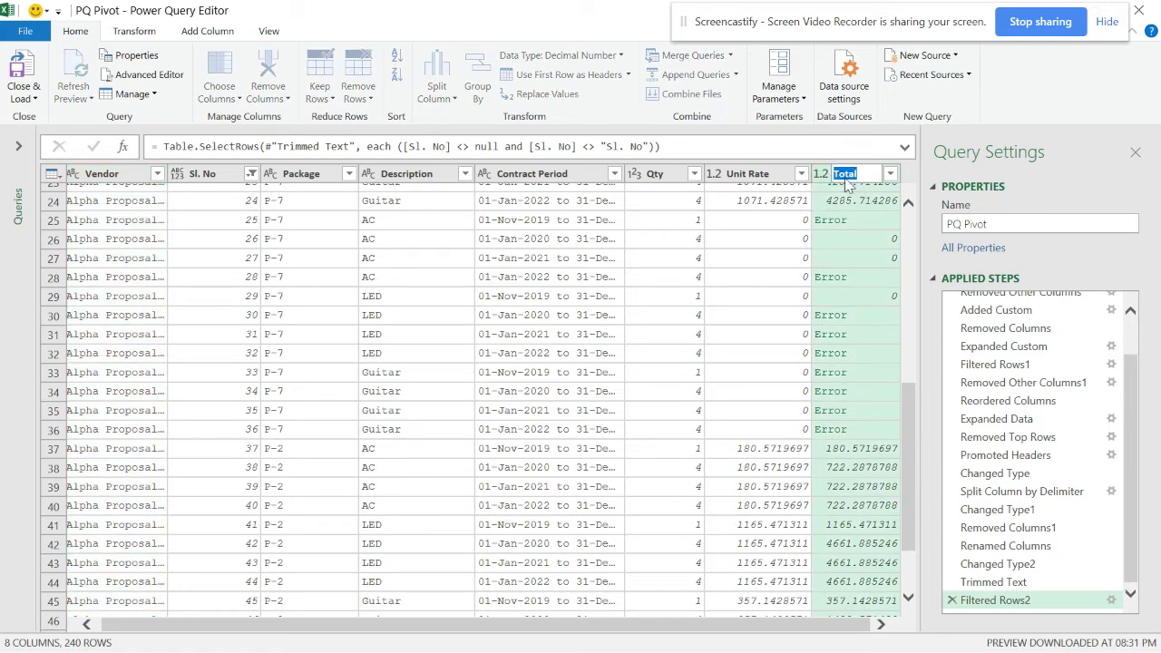
pyautogui.press('Return')
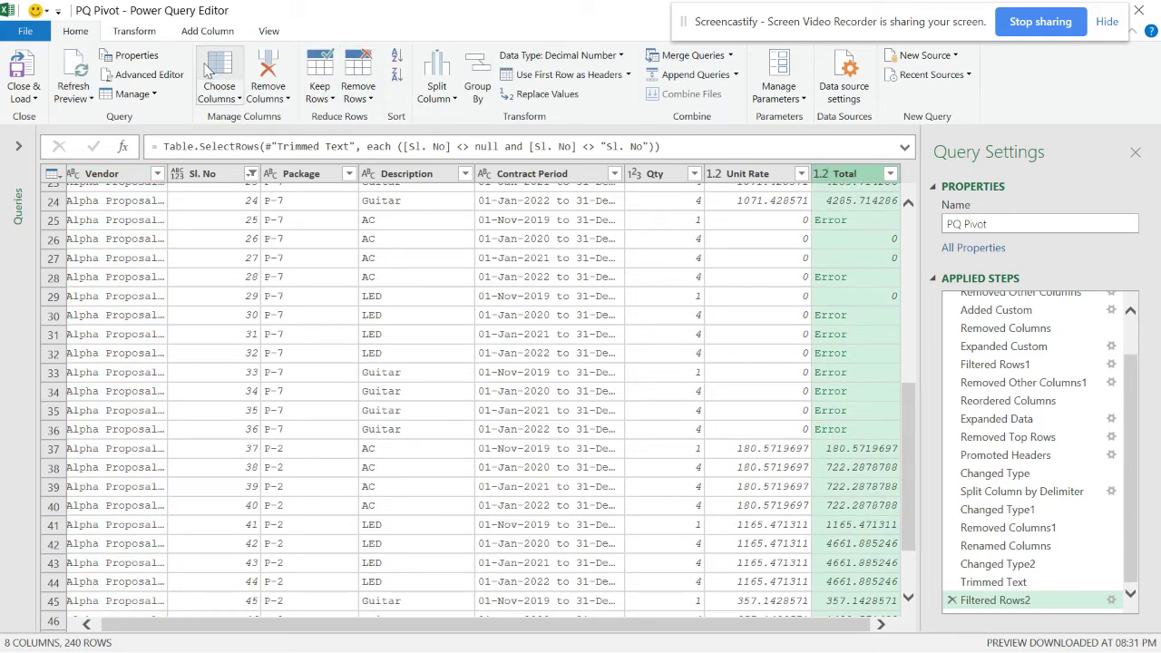
pyautogui.click(160, 35)
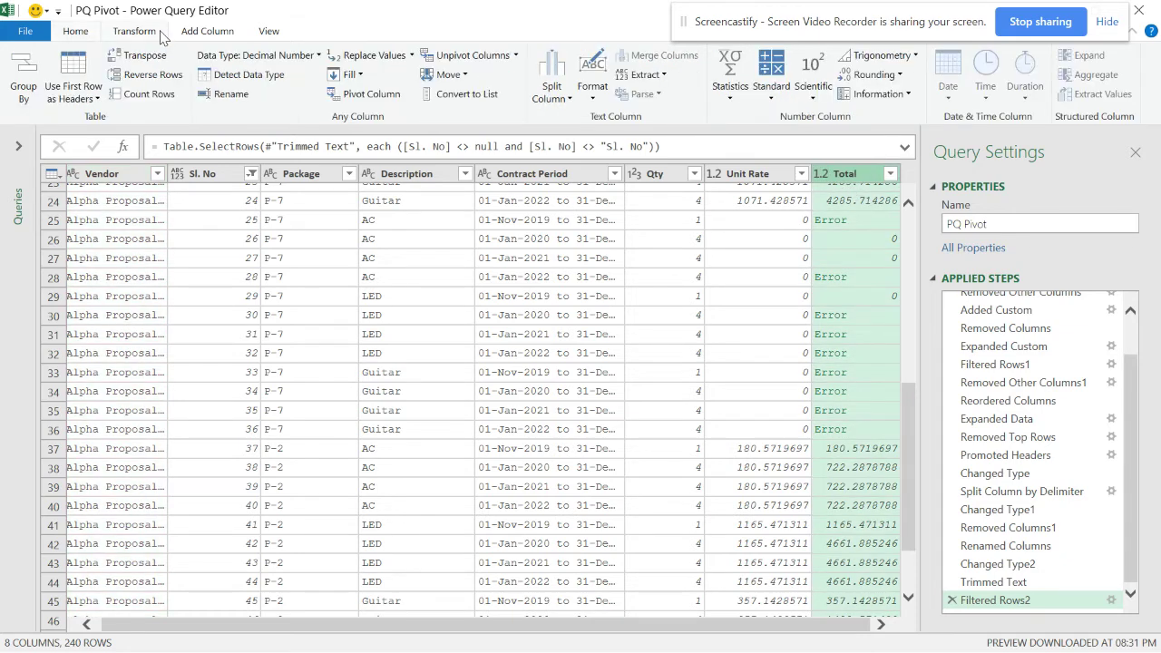
pyautogui.click(411, 57)
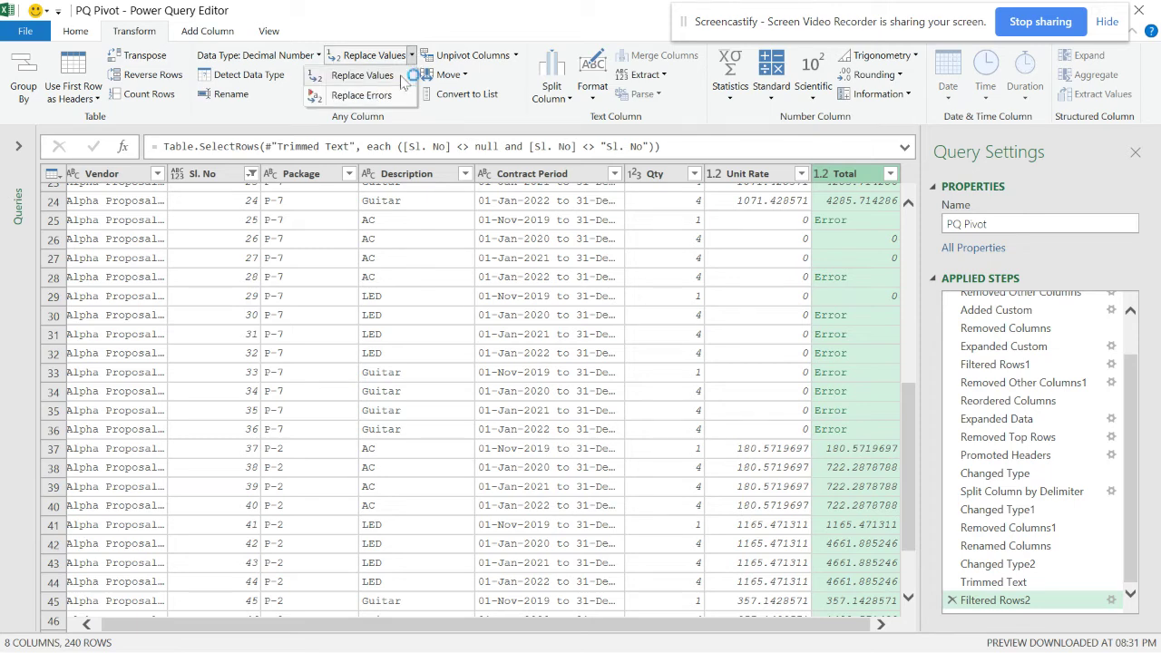
pyautogui.click(388, 95)
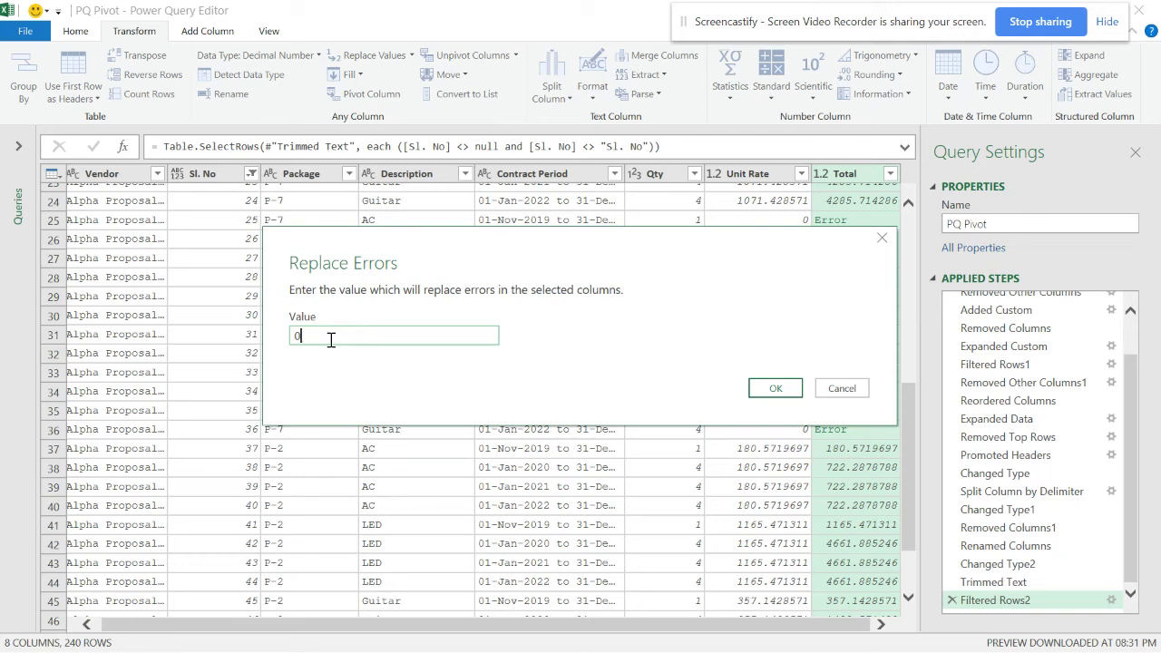
pyautogui.click(774, 388)
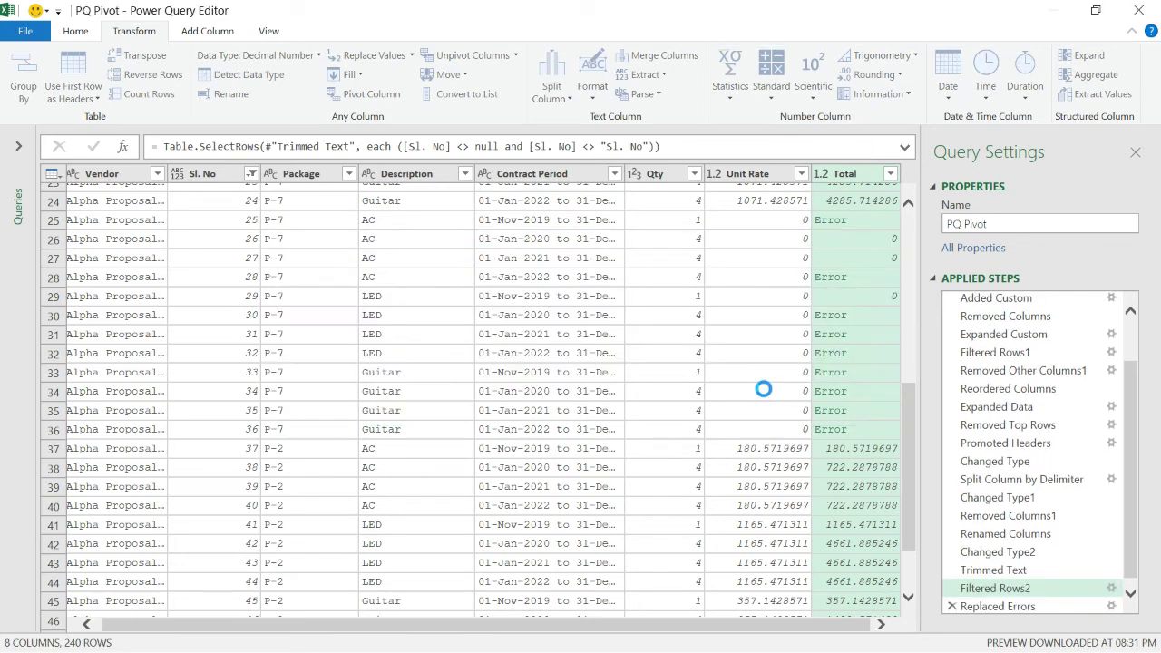
# - Examine the Total column through the rows of both proposals for remaining errors
pyautogui.scroll(-5, 884, 372)
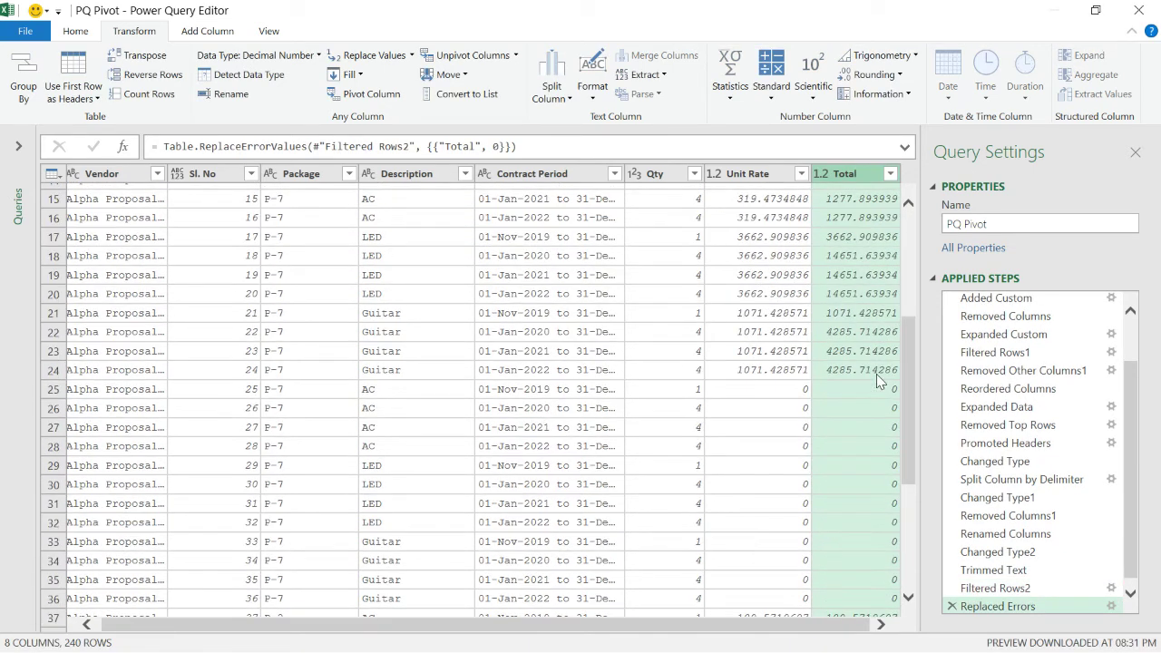
pyautogui.scroll(-1, 852, 397)
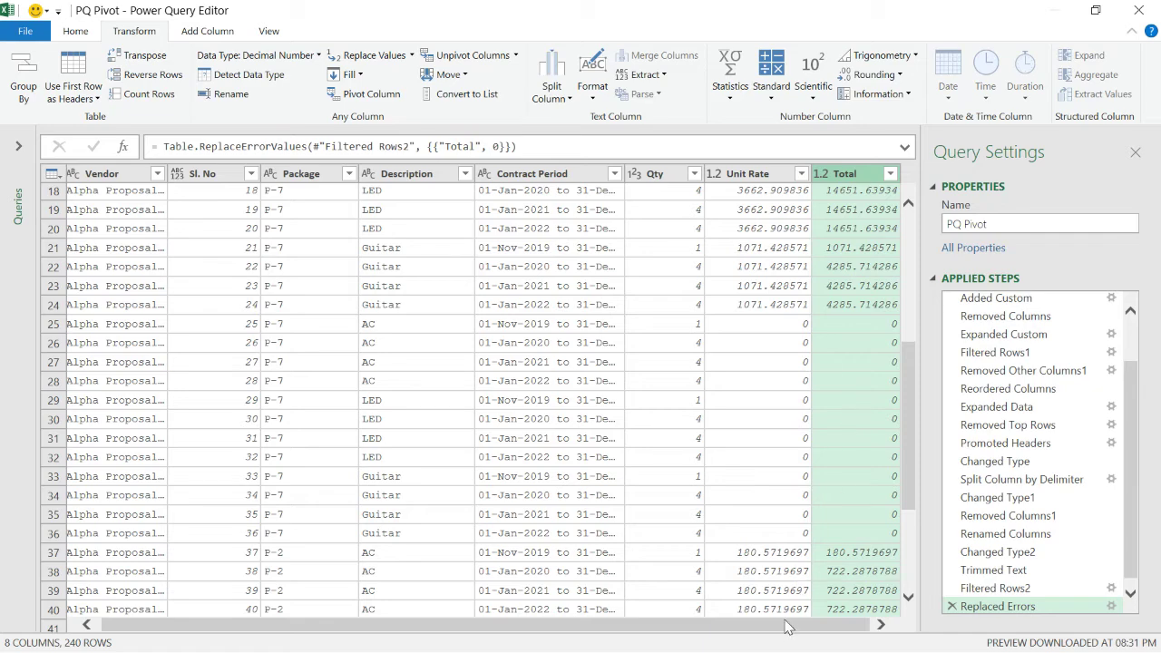
pyautogui.scroll(-11, 849, 340)
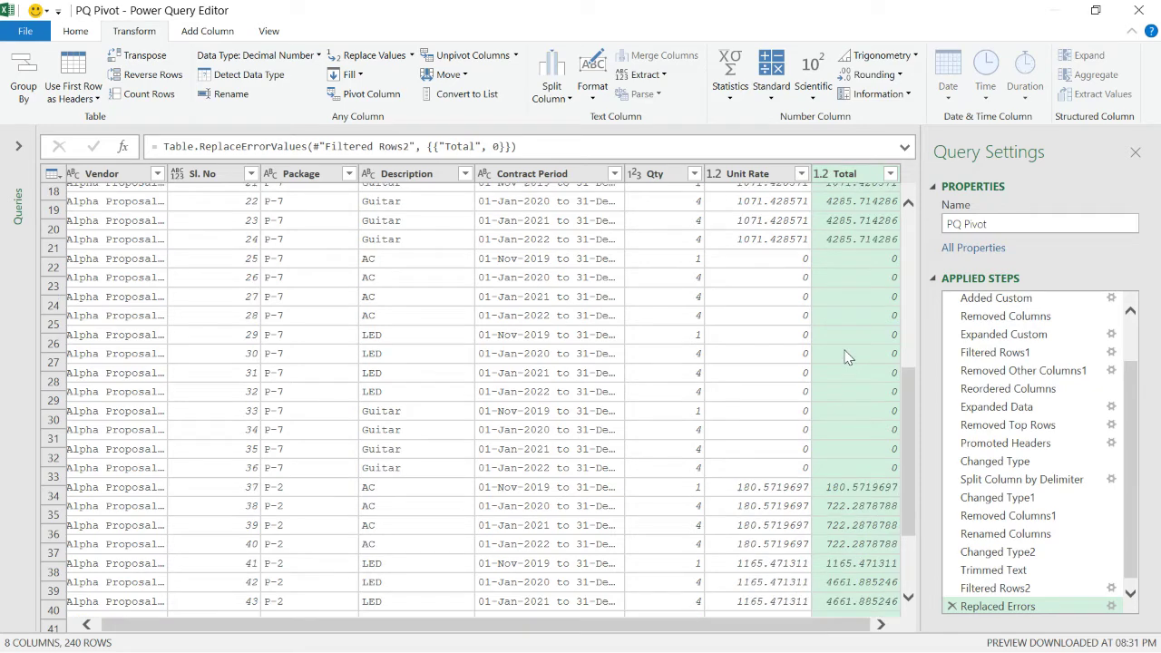
pyautogui.scroll(-20, 845, 285)
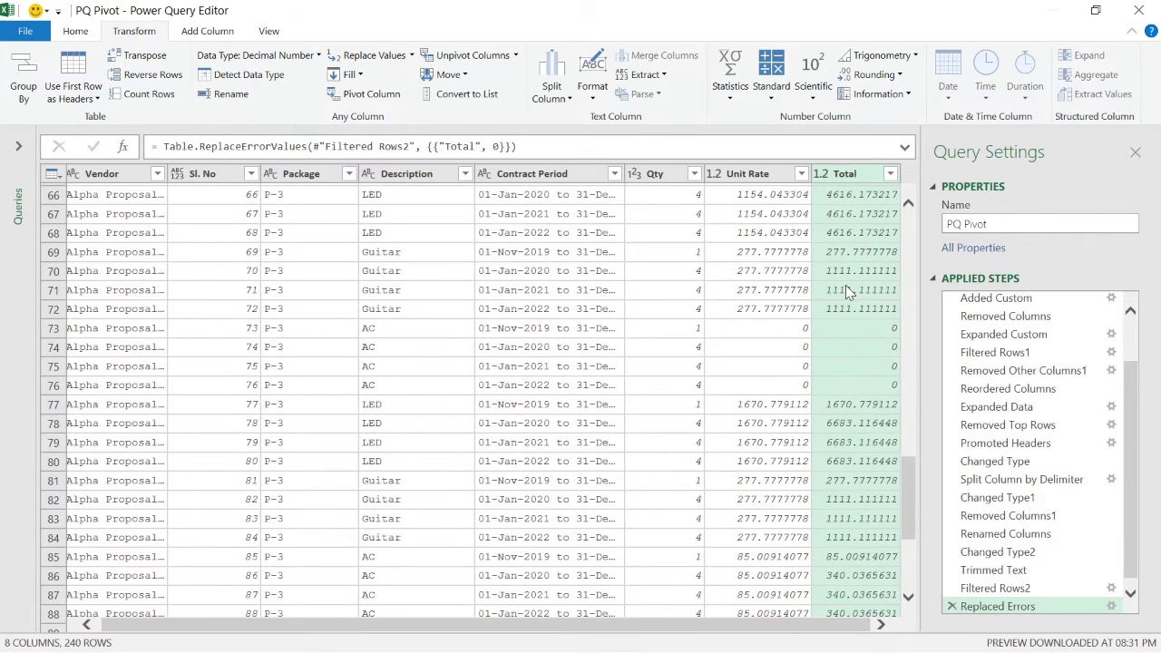
pyautogui.scroll(-12, 845, 289)
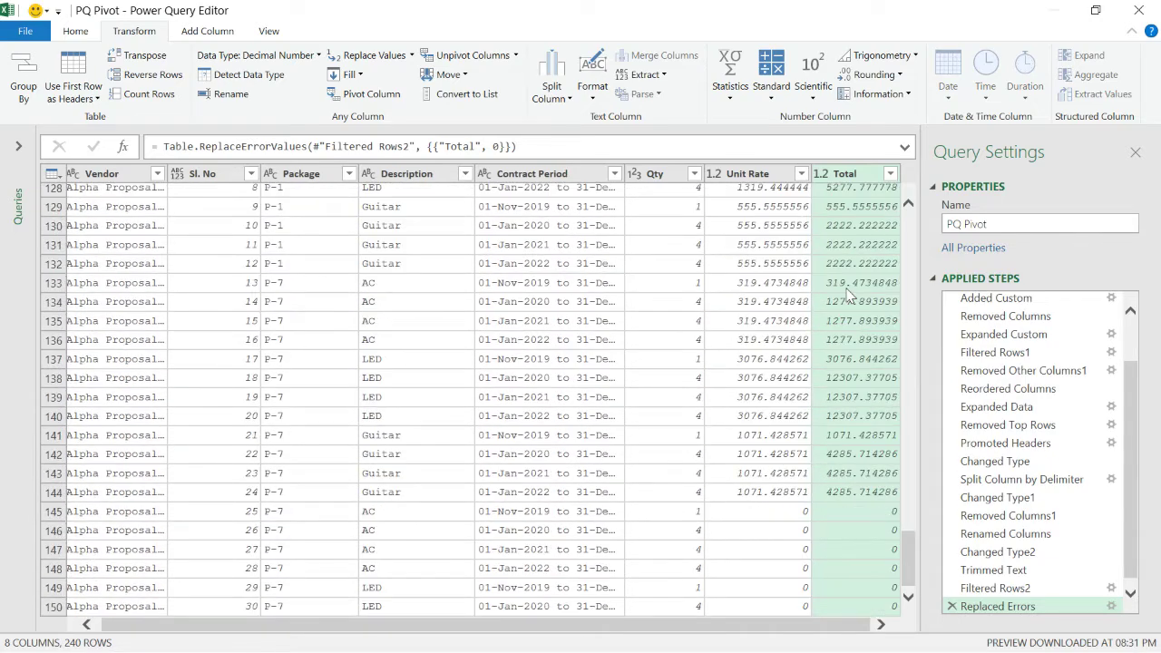
pyautogui.scroll(-1, 849, 309)
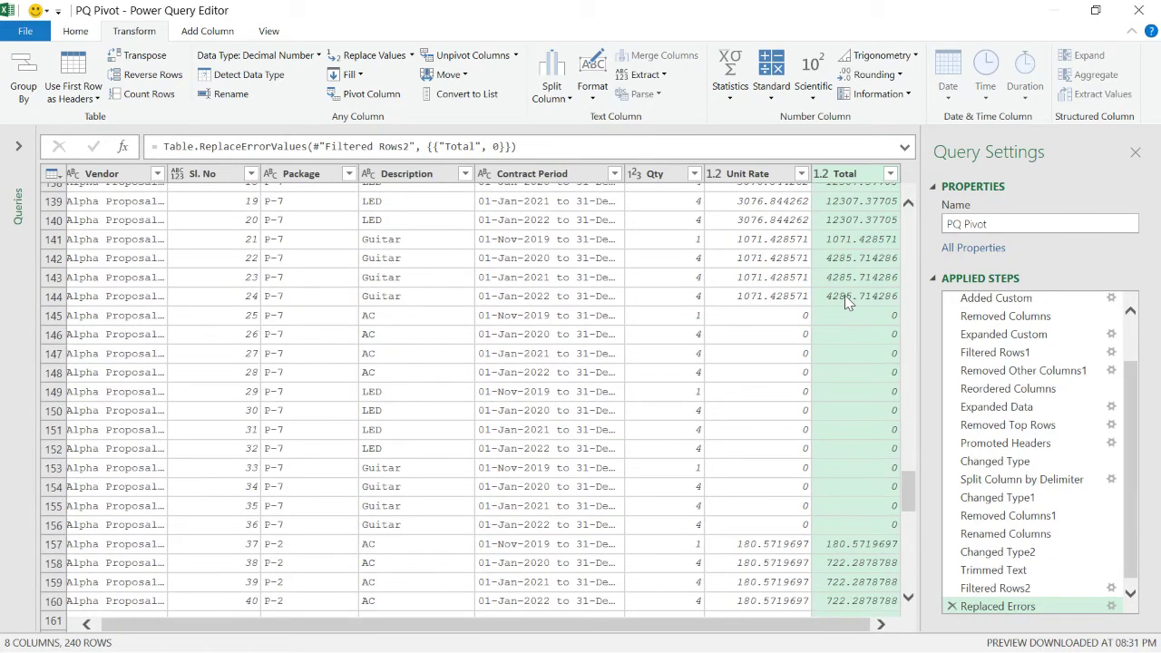
pyautogui.scroll(-1, 846, 294)
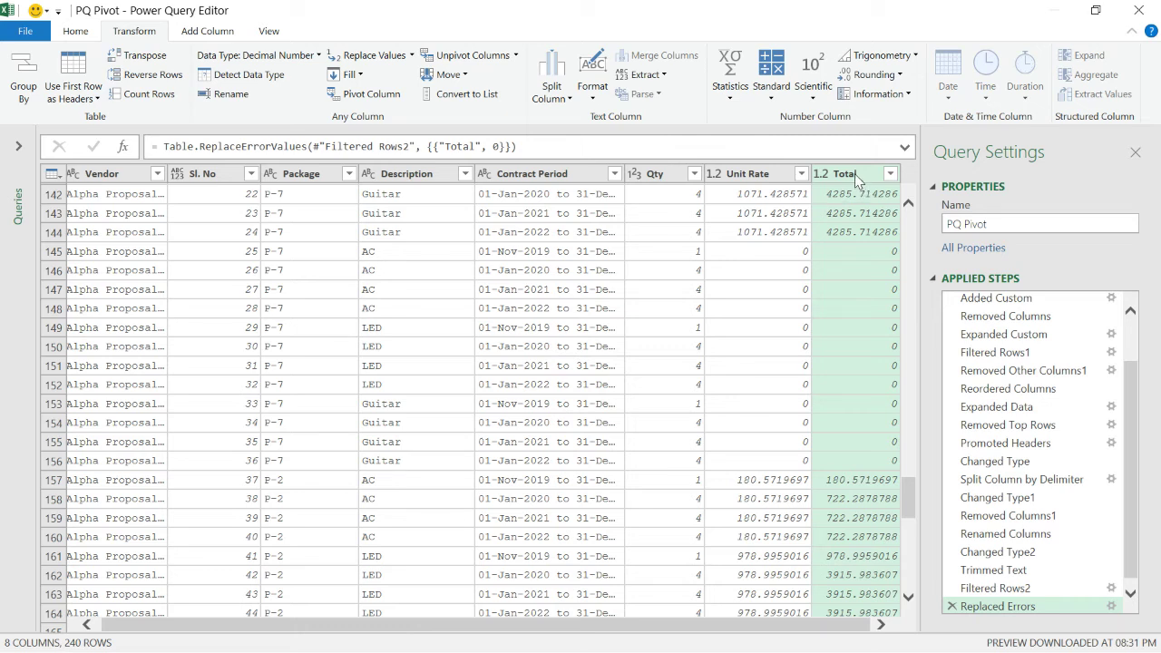
pyautogui.click(411, 56)
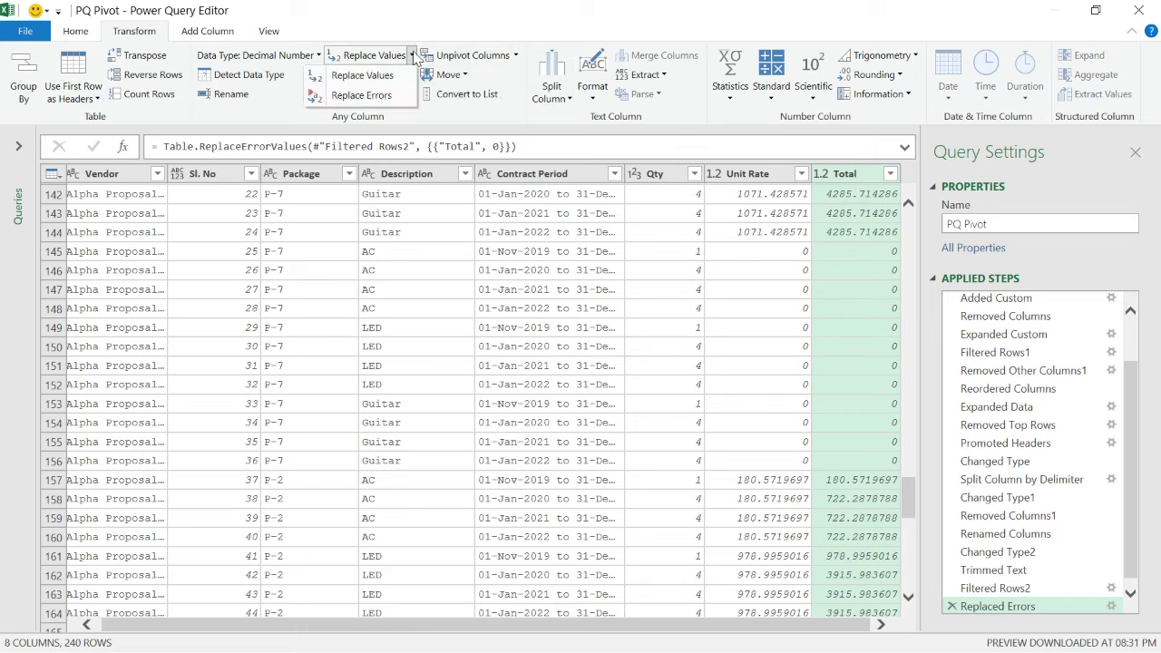
pyautogui.click(381, 96)
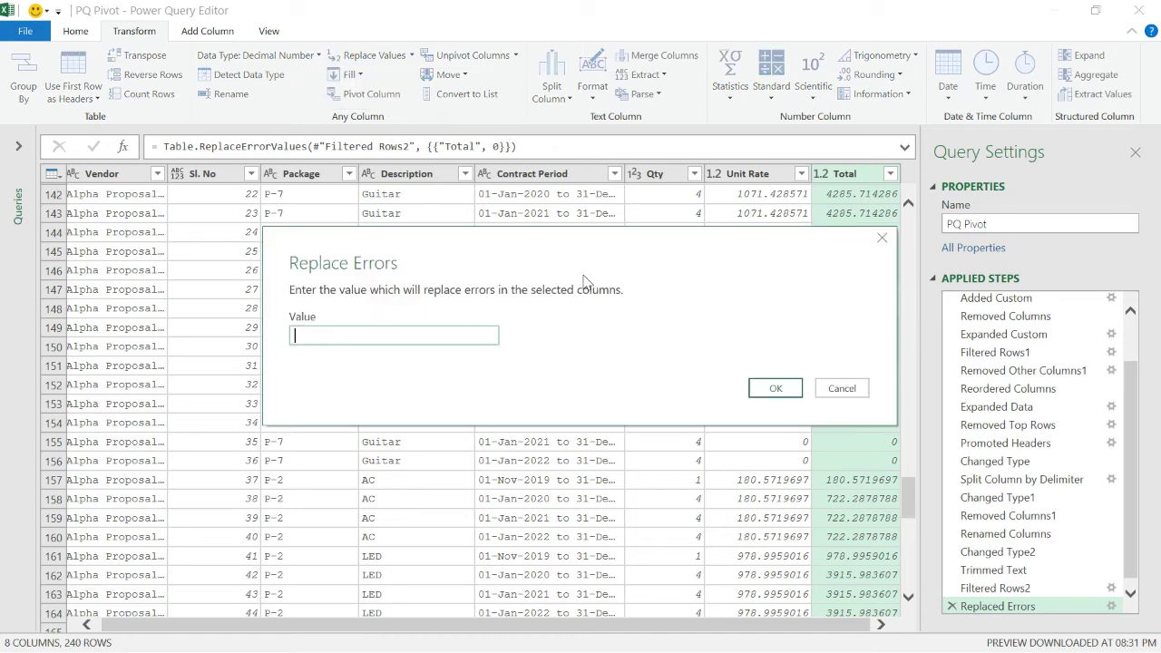
pyautogui.click(827, 381)
# - Apply the query edits and load PQ Pivot as a PivotTable Report in cell A1 of Sheet2
pyautogui.scroll(-10, 850, 299)
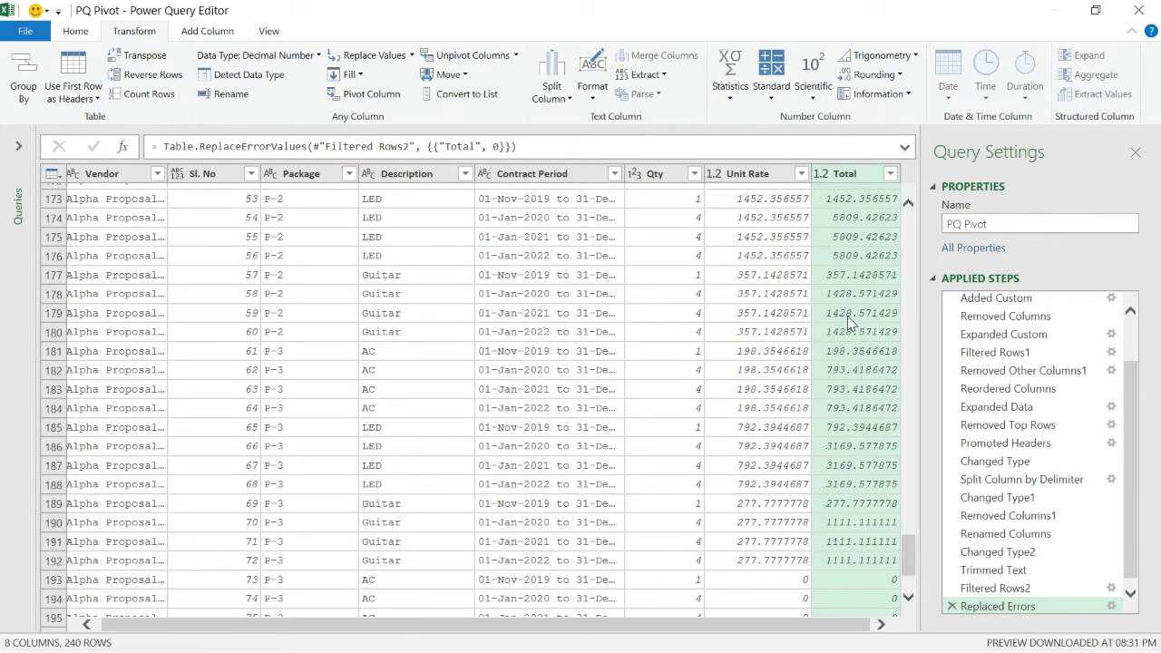
pyautogui.click(25, 31)
pyautogui.click(82, 64)
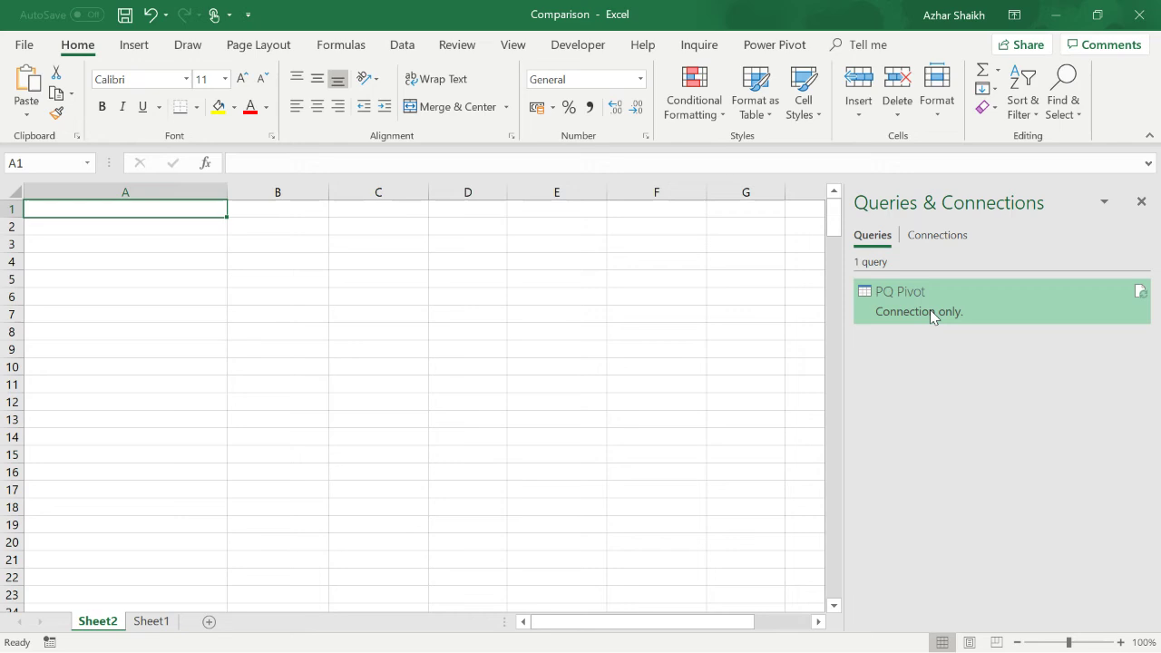
pyautogui.rightClick(929, 310)
pyautogui.click(1003, 436)
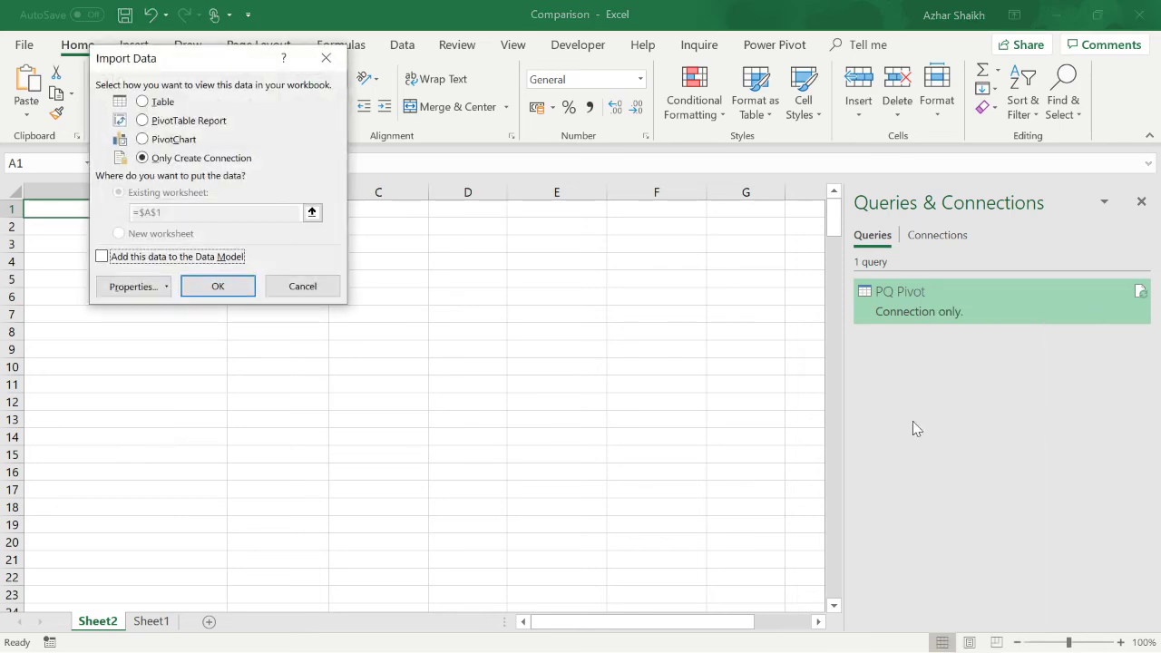
pyautogui.click(187, 122)
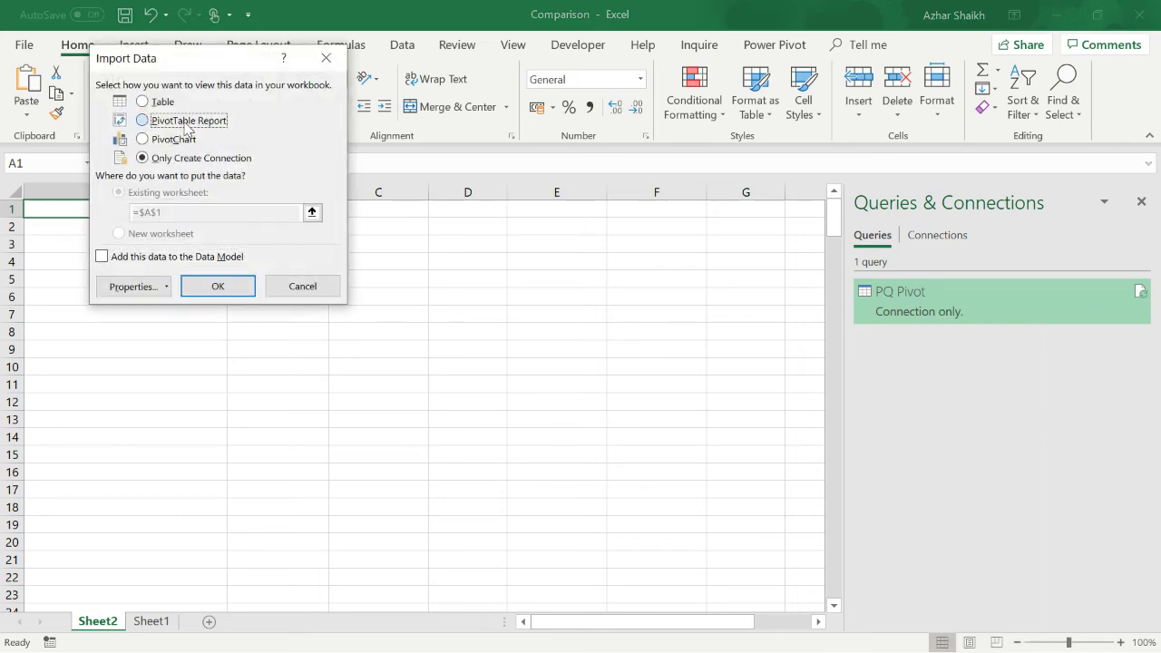
pyautogui.click(220, 286)
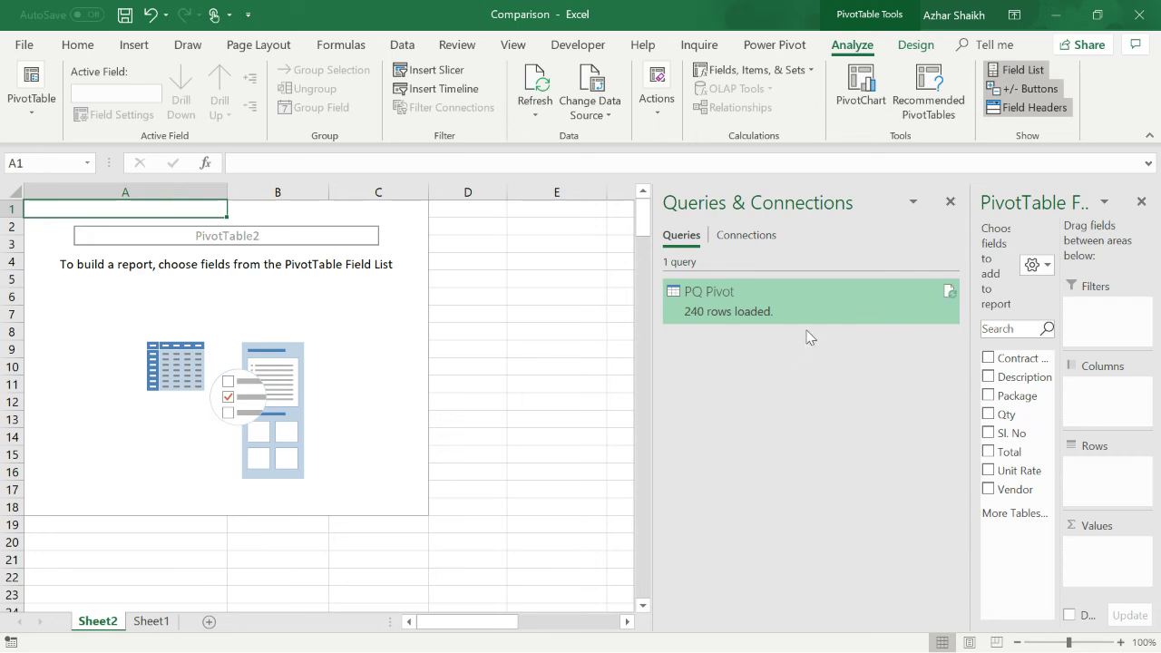
# - Close the Queries & Connections pane, undock the PivotTable field list, and sort its fields in data source order
pyautogui.click(950, 203)
pyautogui.moveTo(1033, 190); pyautogui.dragTo(667, 116)
pyautogui.click(772, 160)
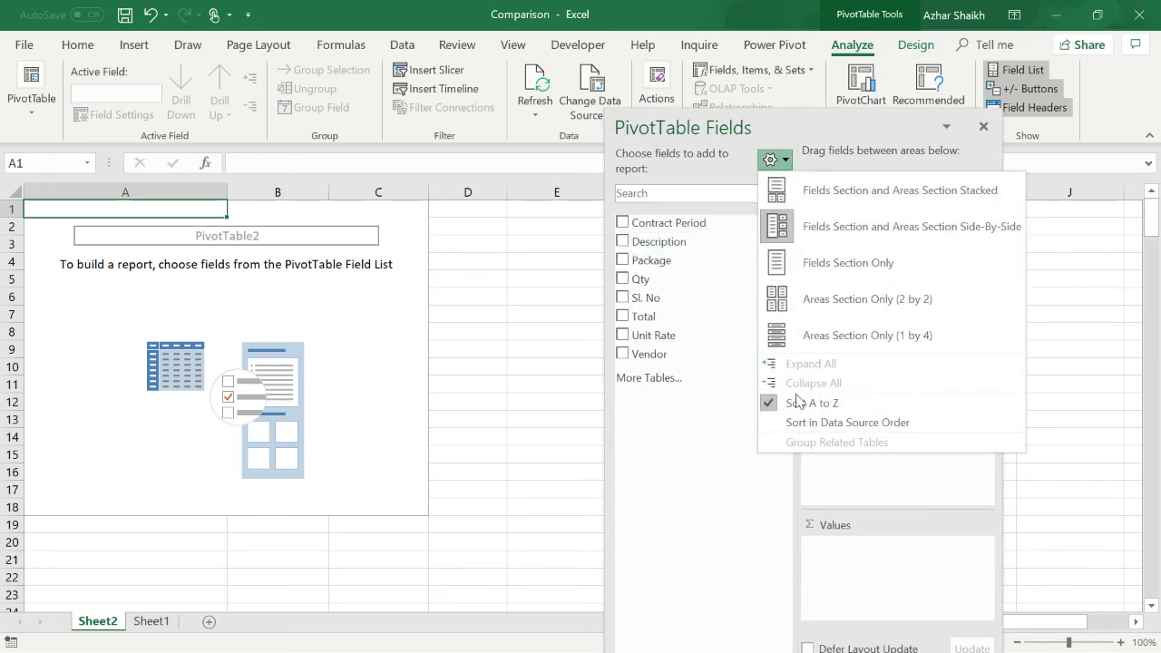
pyautogui.click(797, 422)
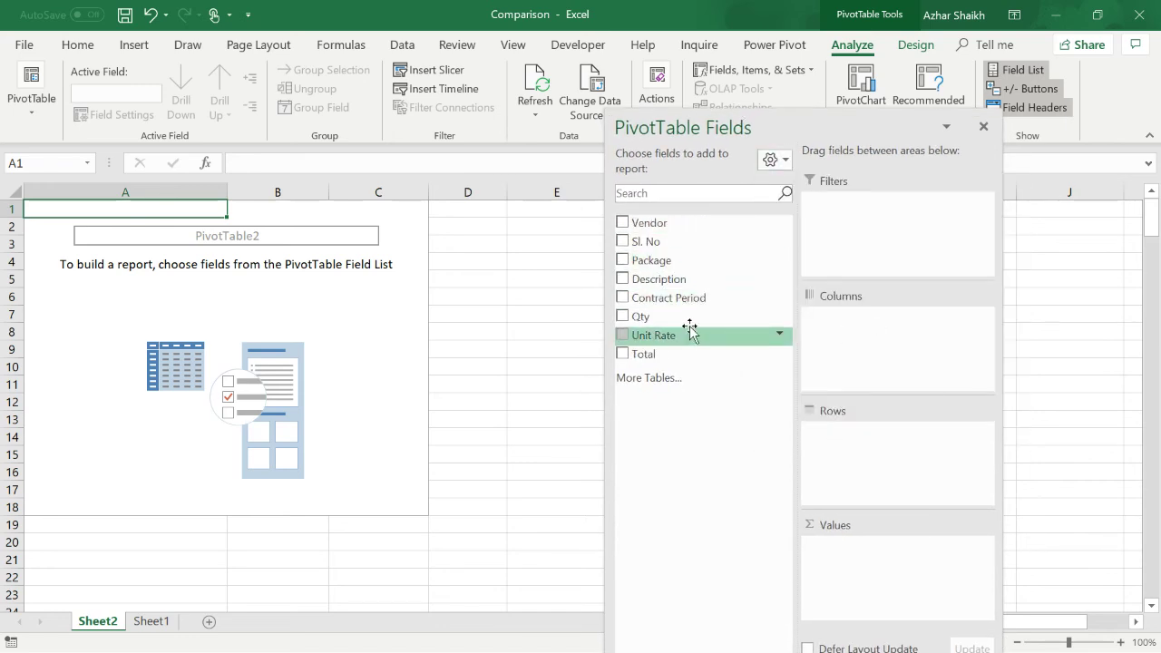